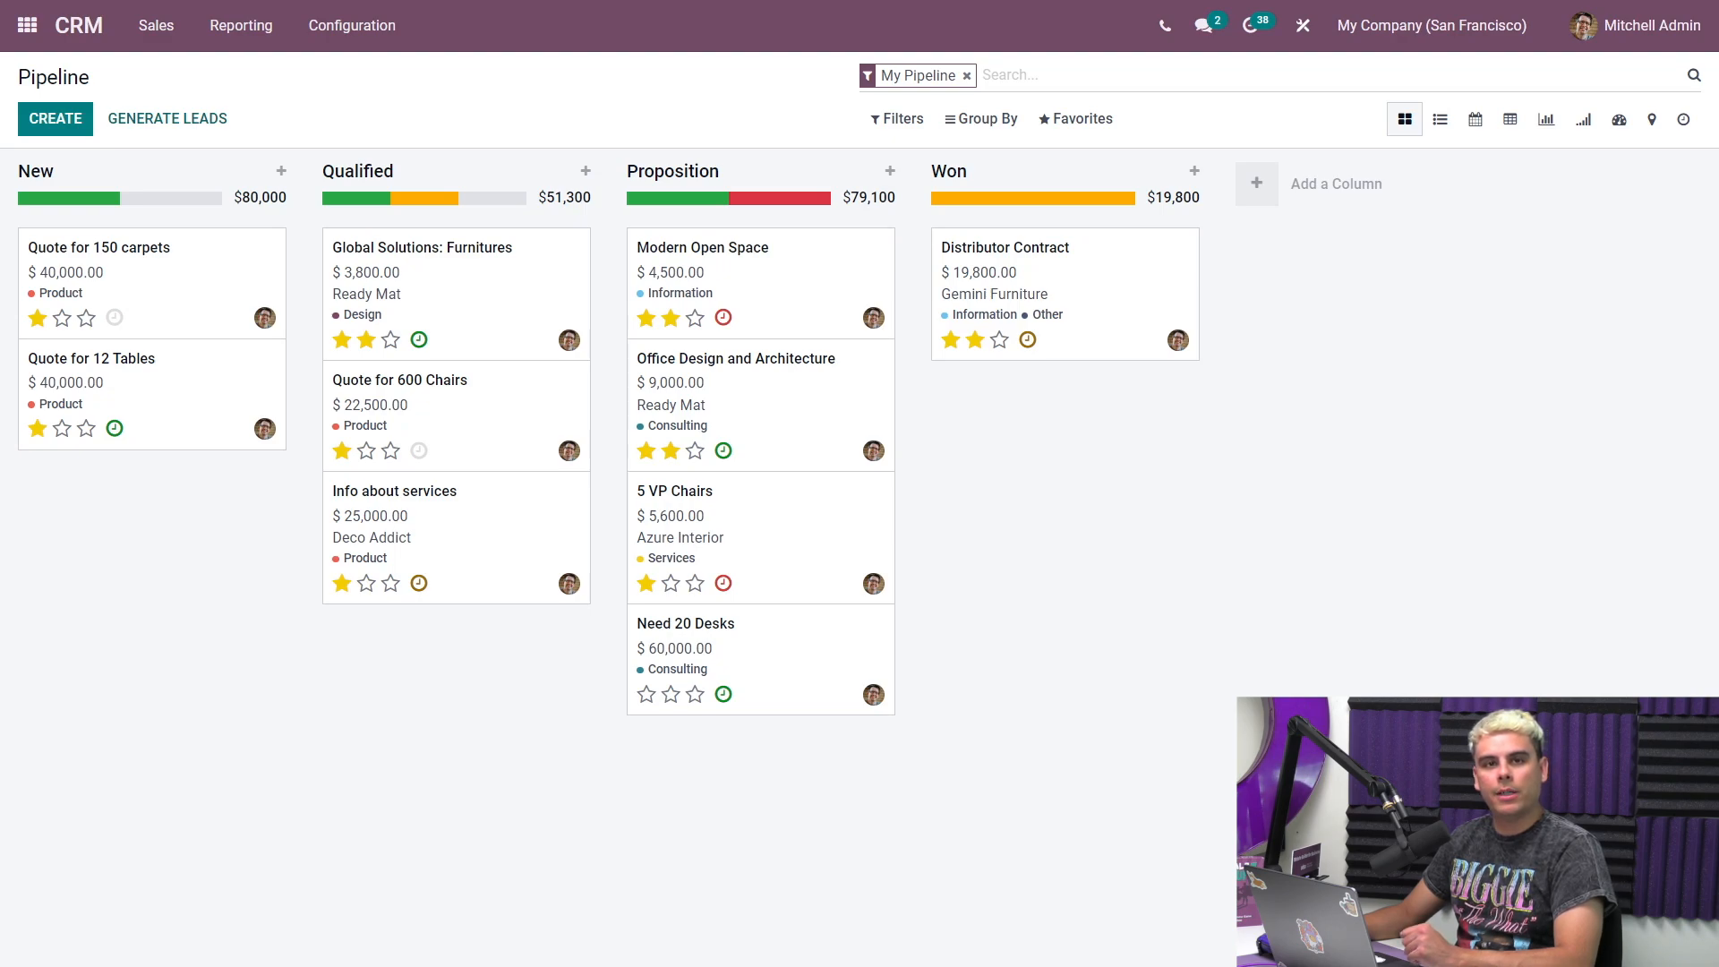
Step: Review the scheduled activities on the Global Solutions: Furnitures, Info about services and 5 VP Chairs opportunities
click(420, 341)
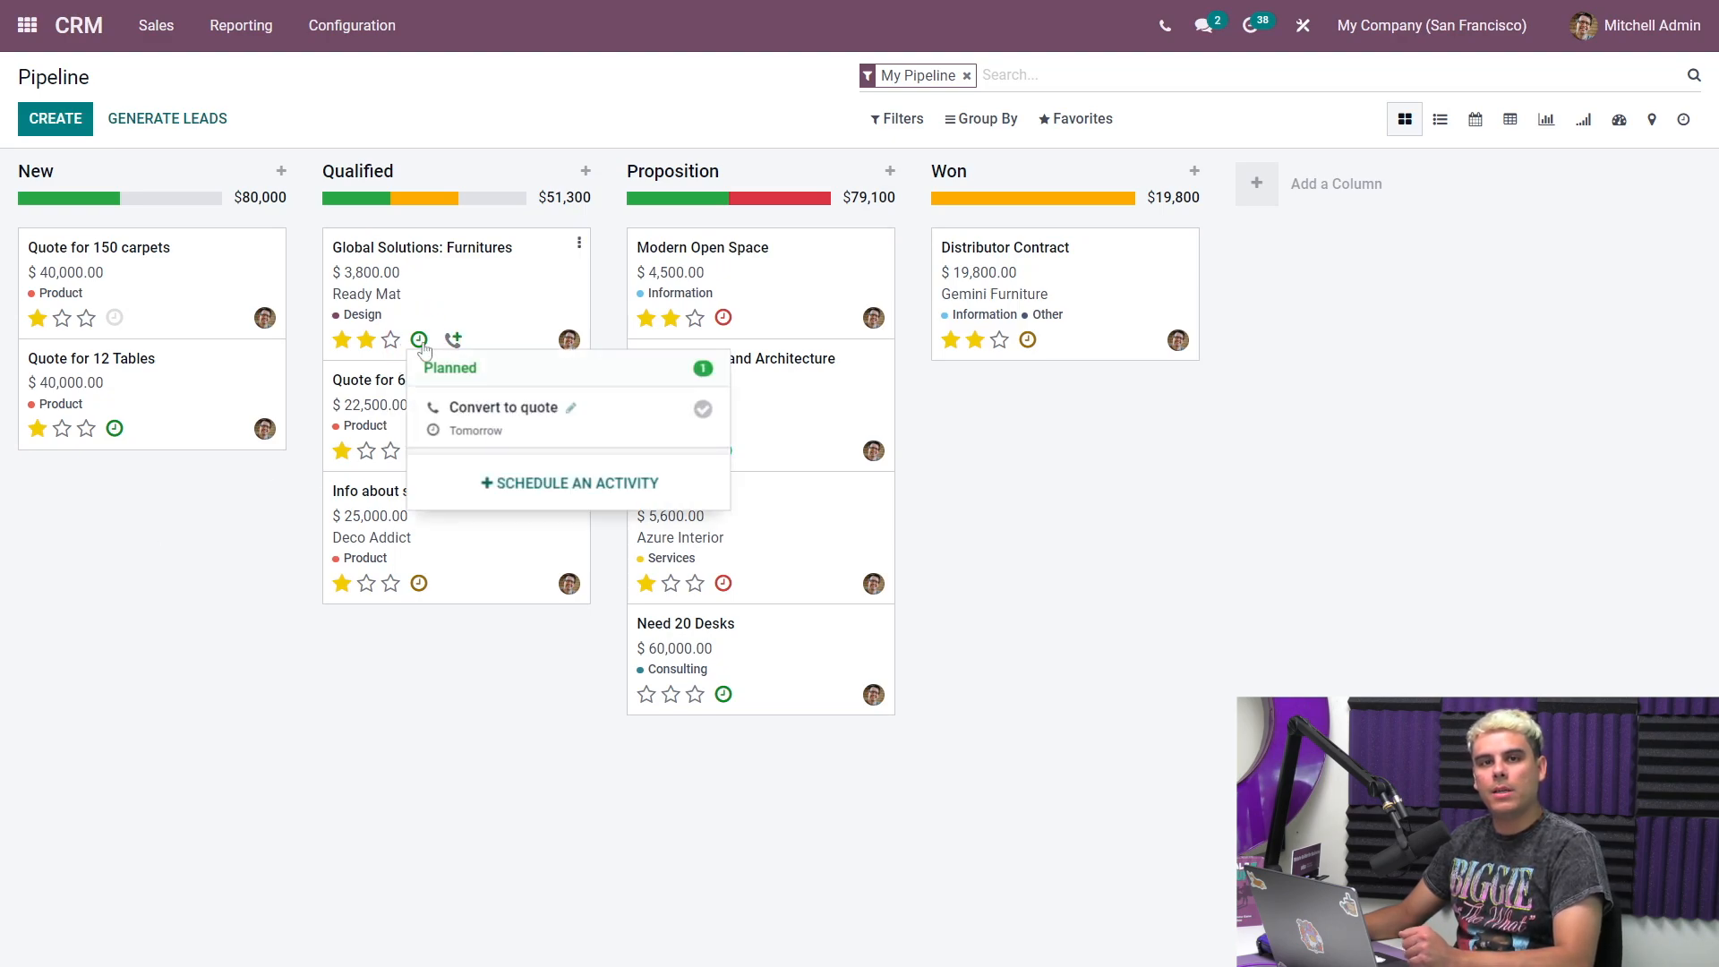
click(421, 341)
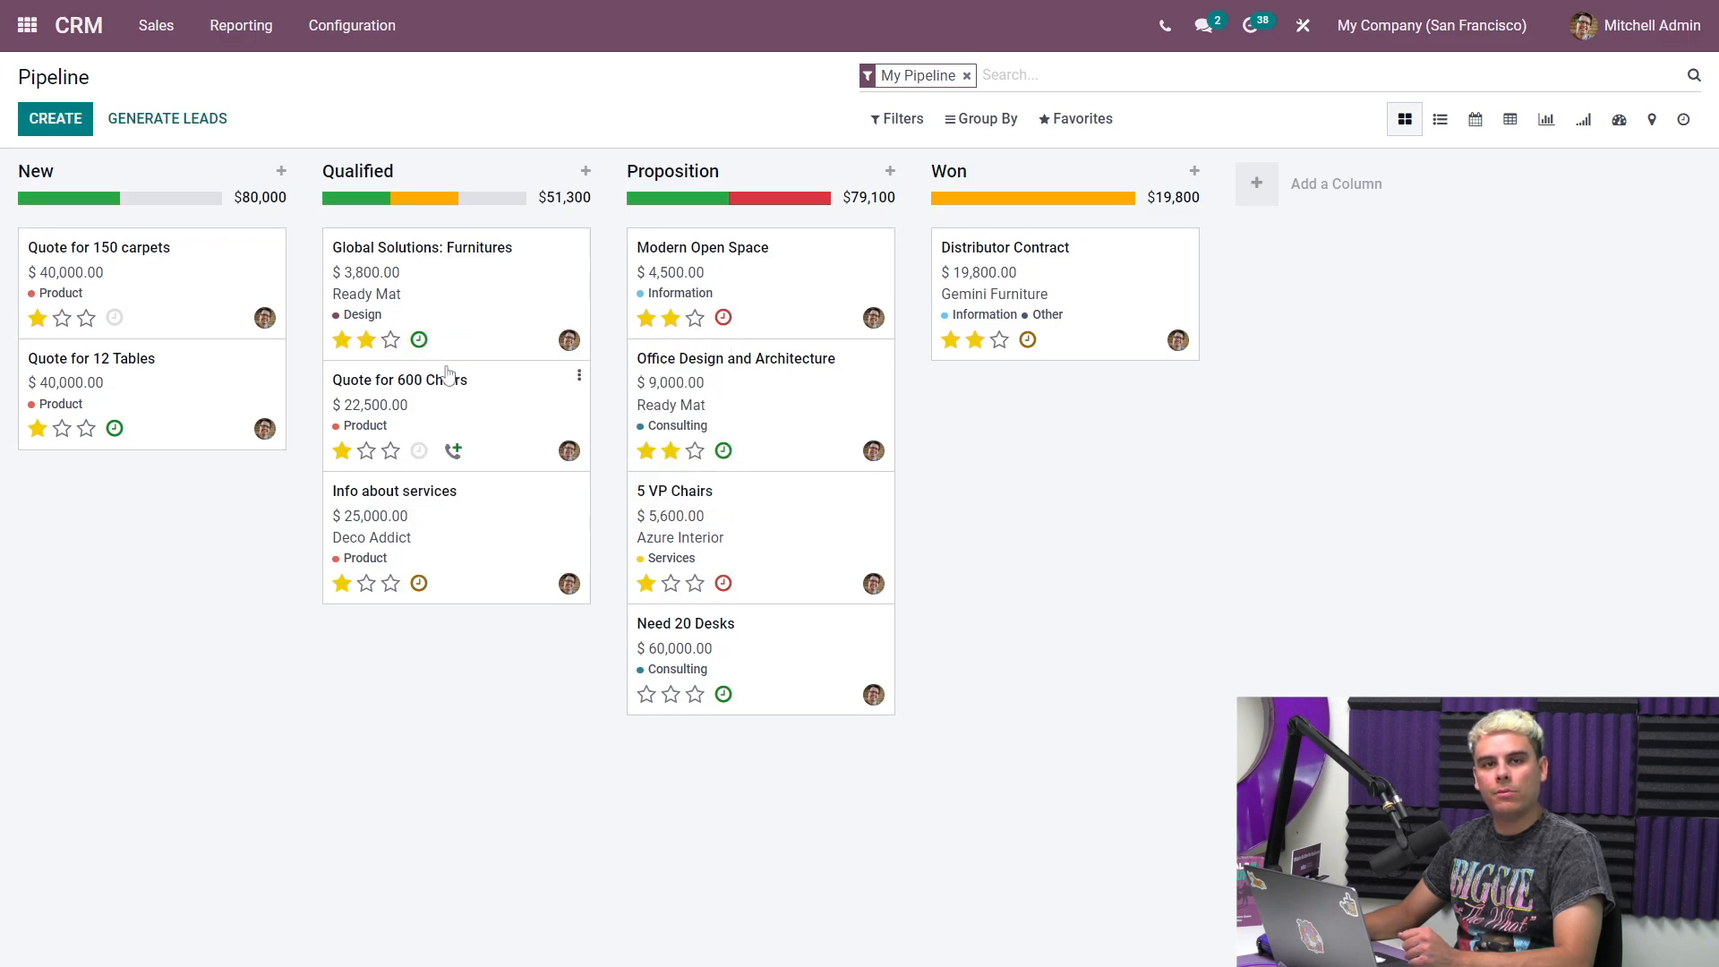
click(419, 585)
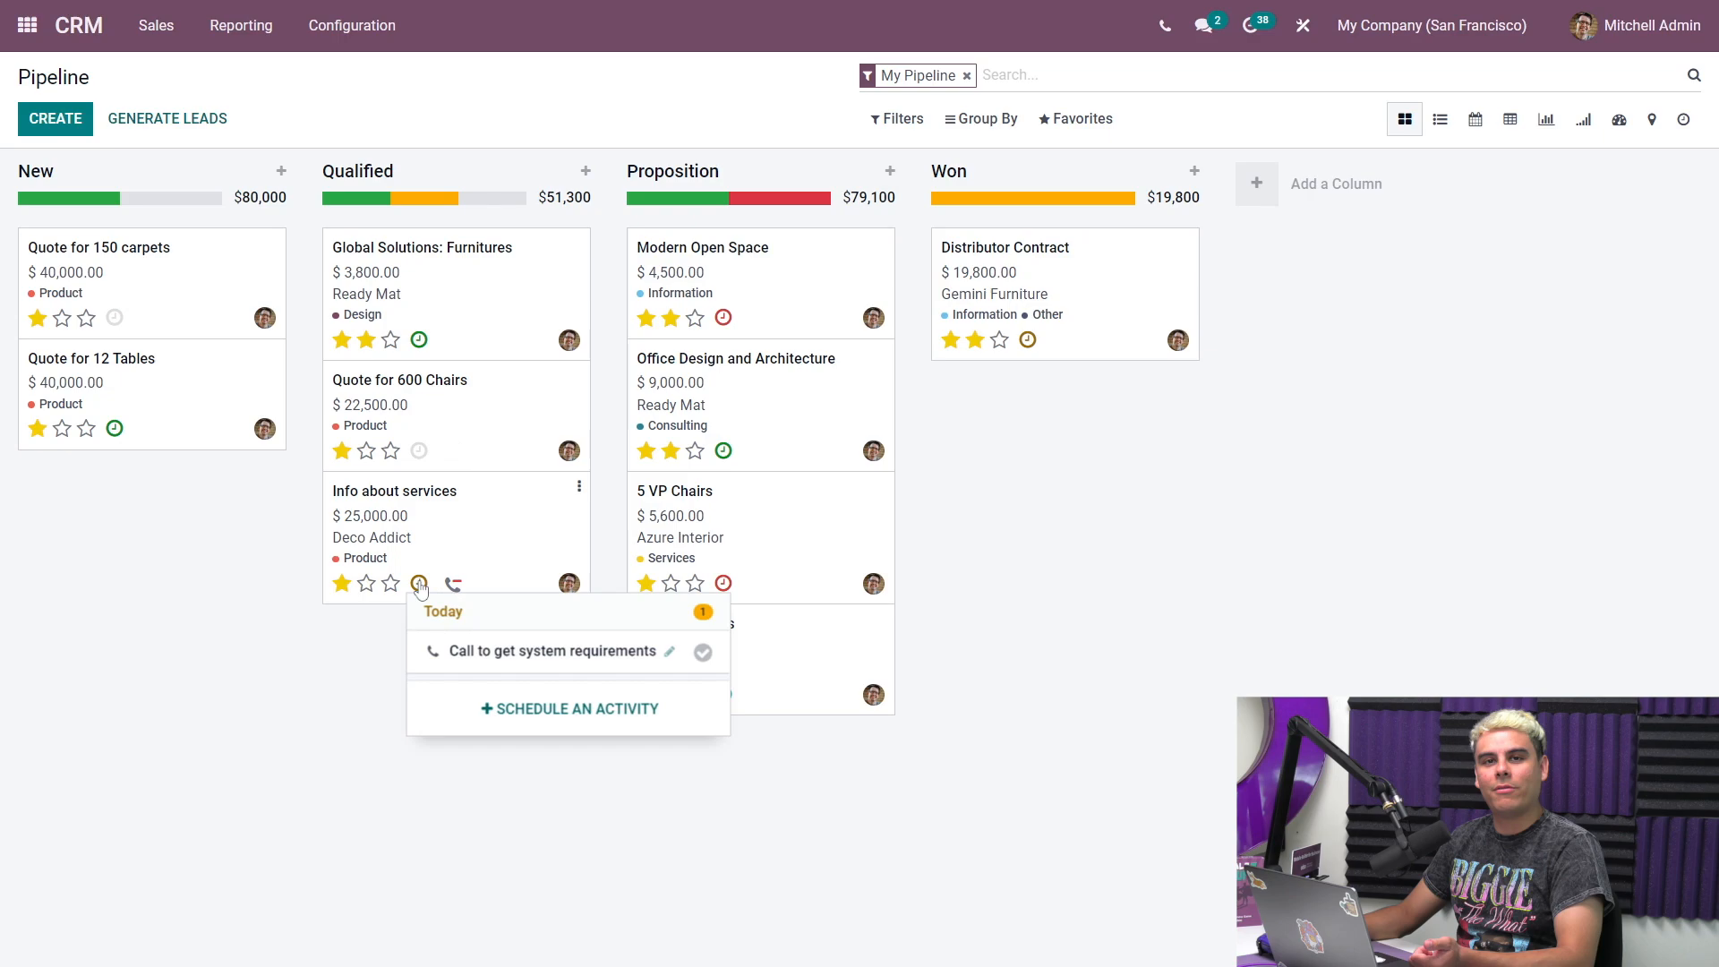
click(420, 586)
click(724, 585)
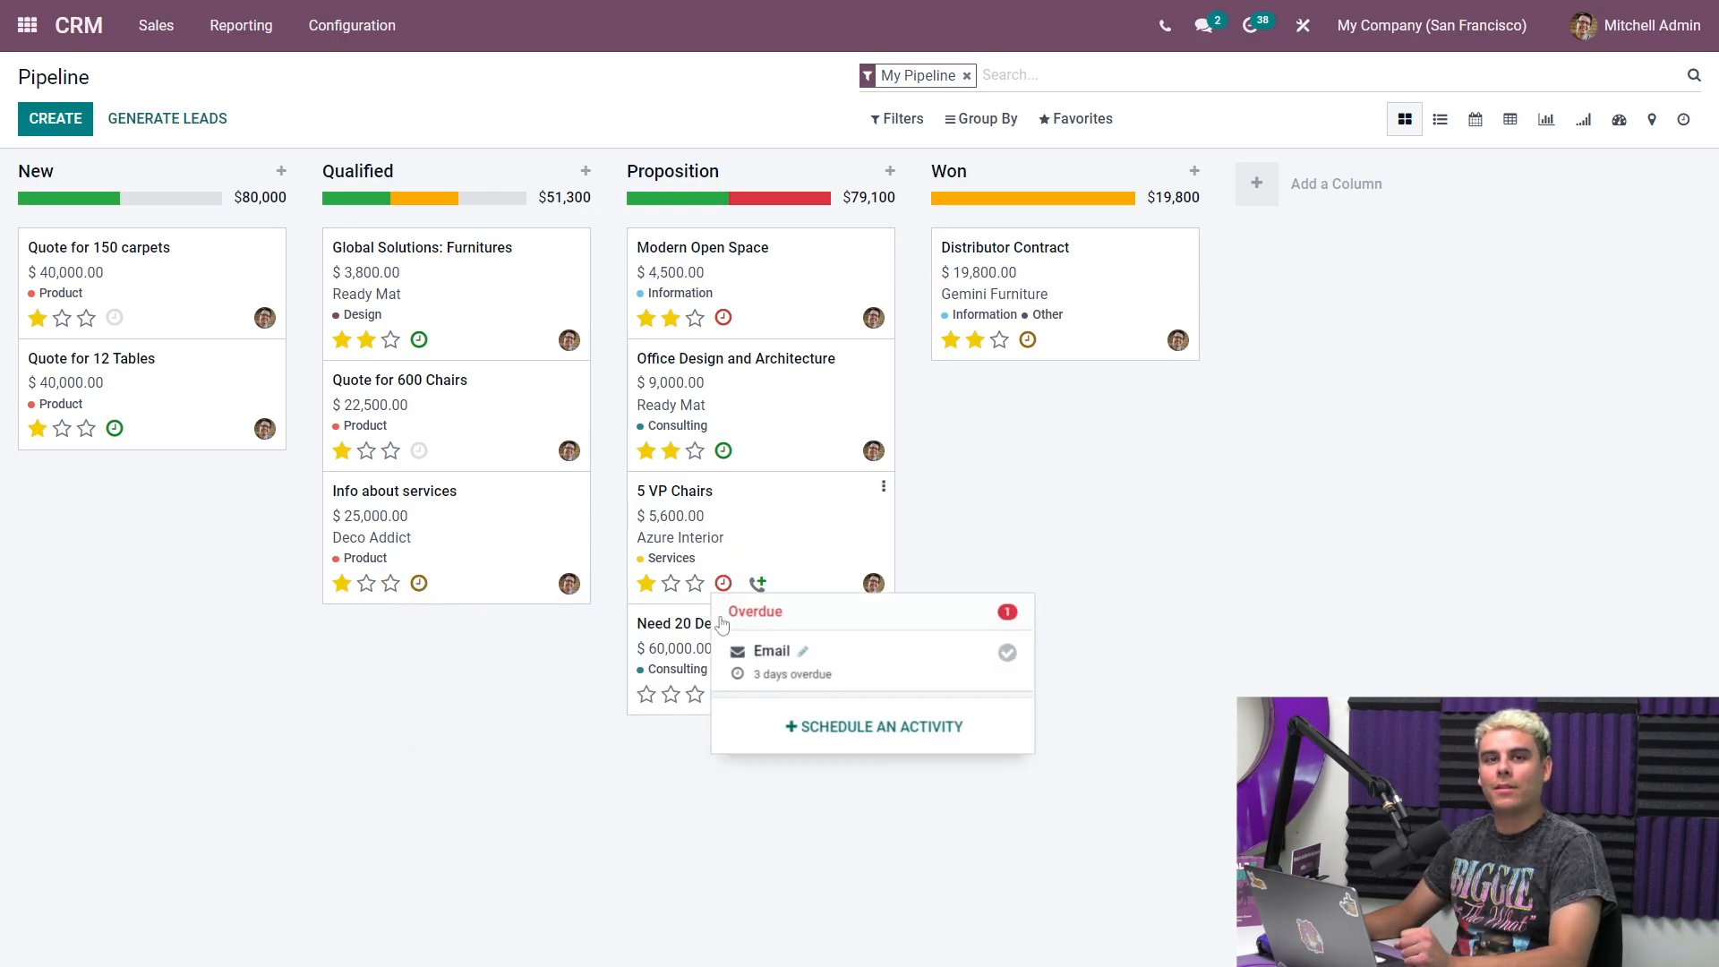
click(564, 641)
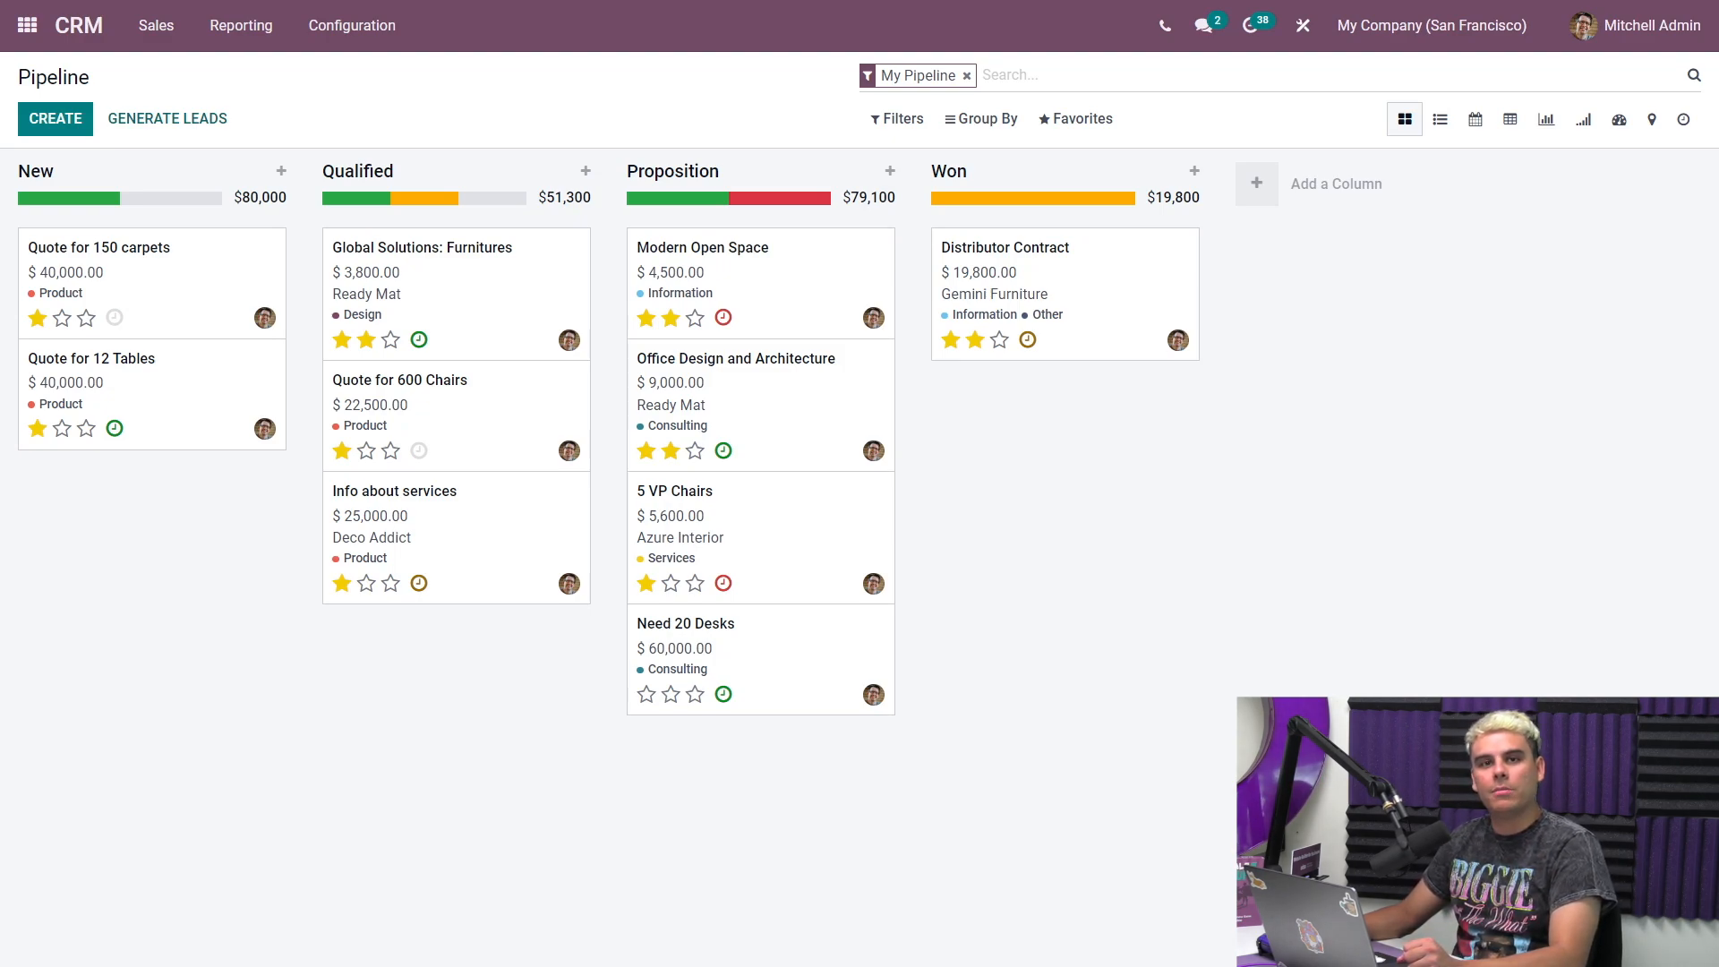
Step: Filter the Proposition stage to its planned activities, switch the filter to its overdue ones, and clear it
mouse_move(651, 208)
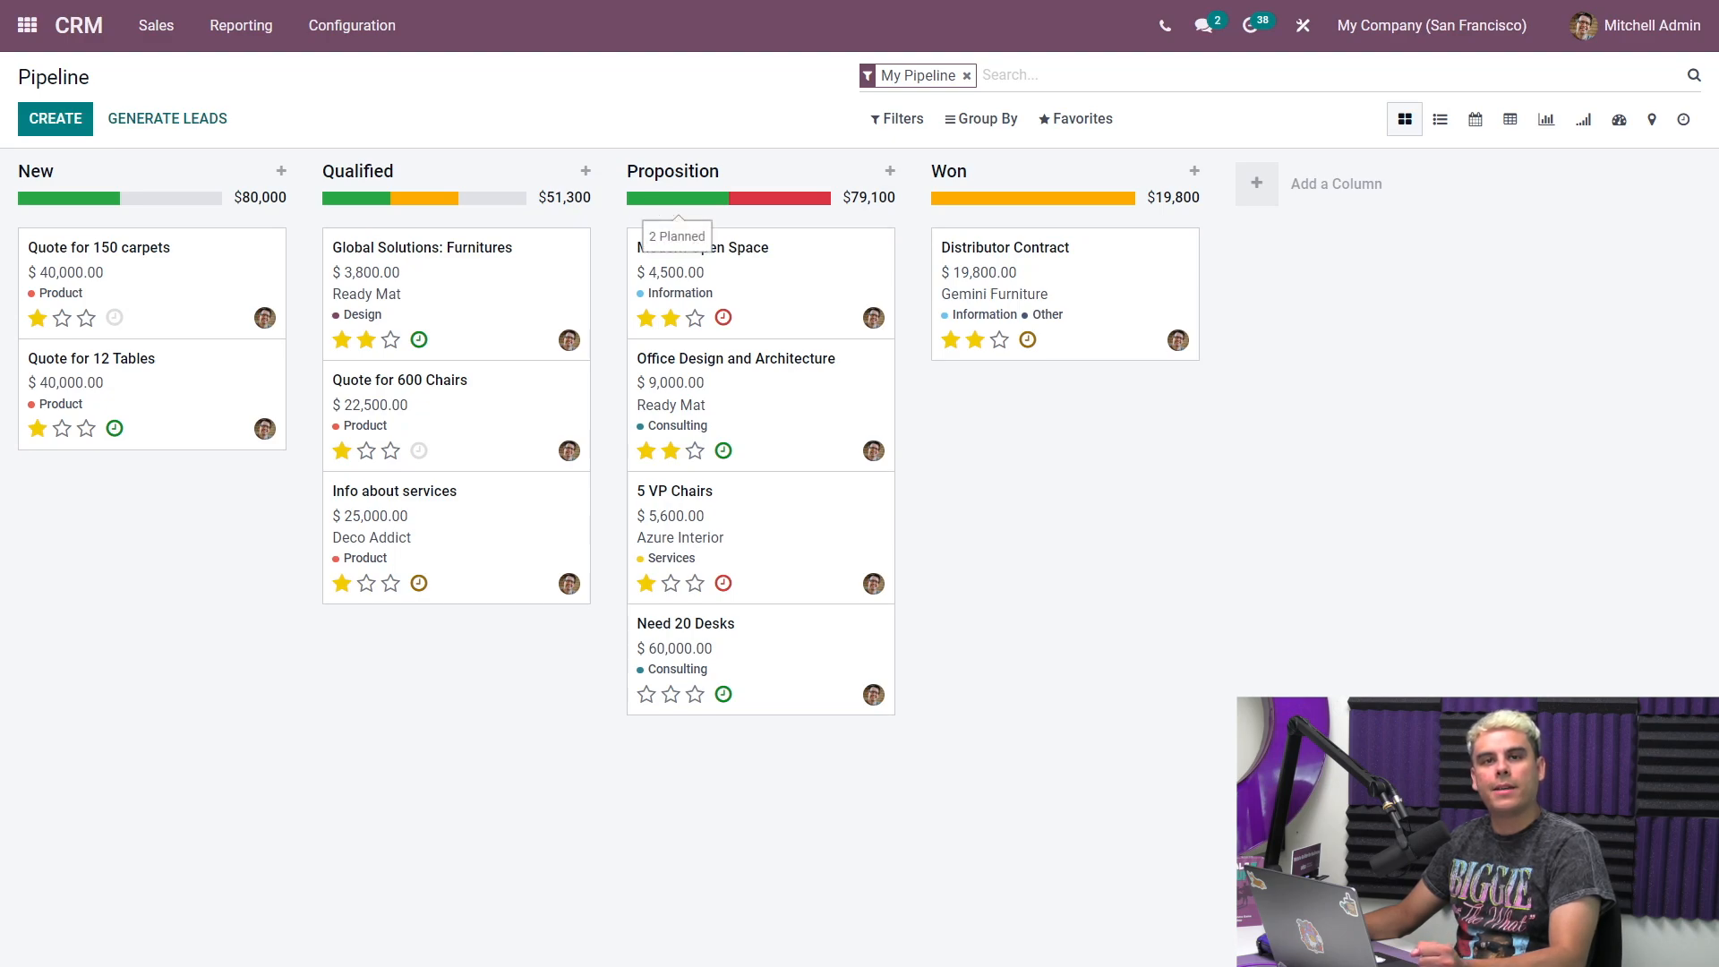
mouse_move(430, 209)
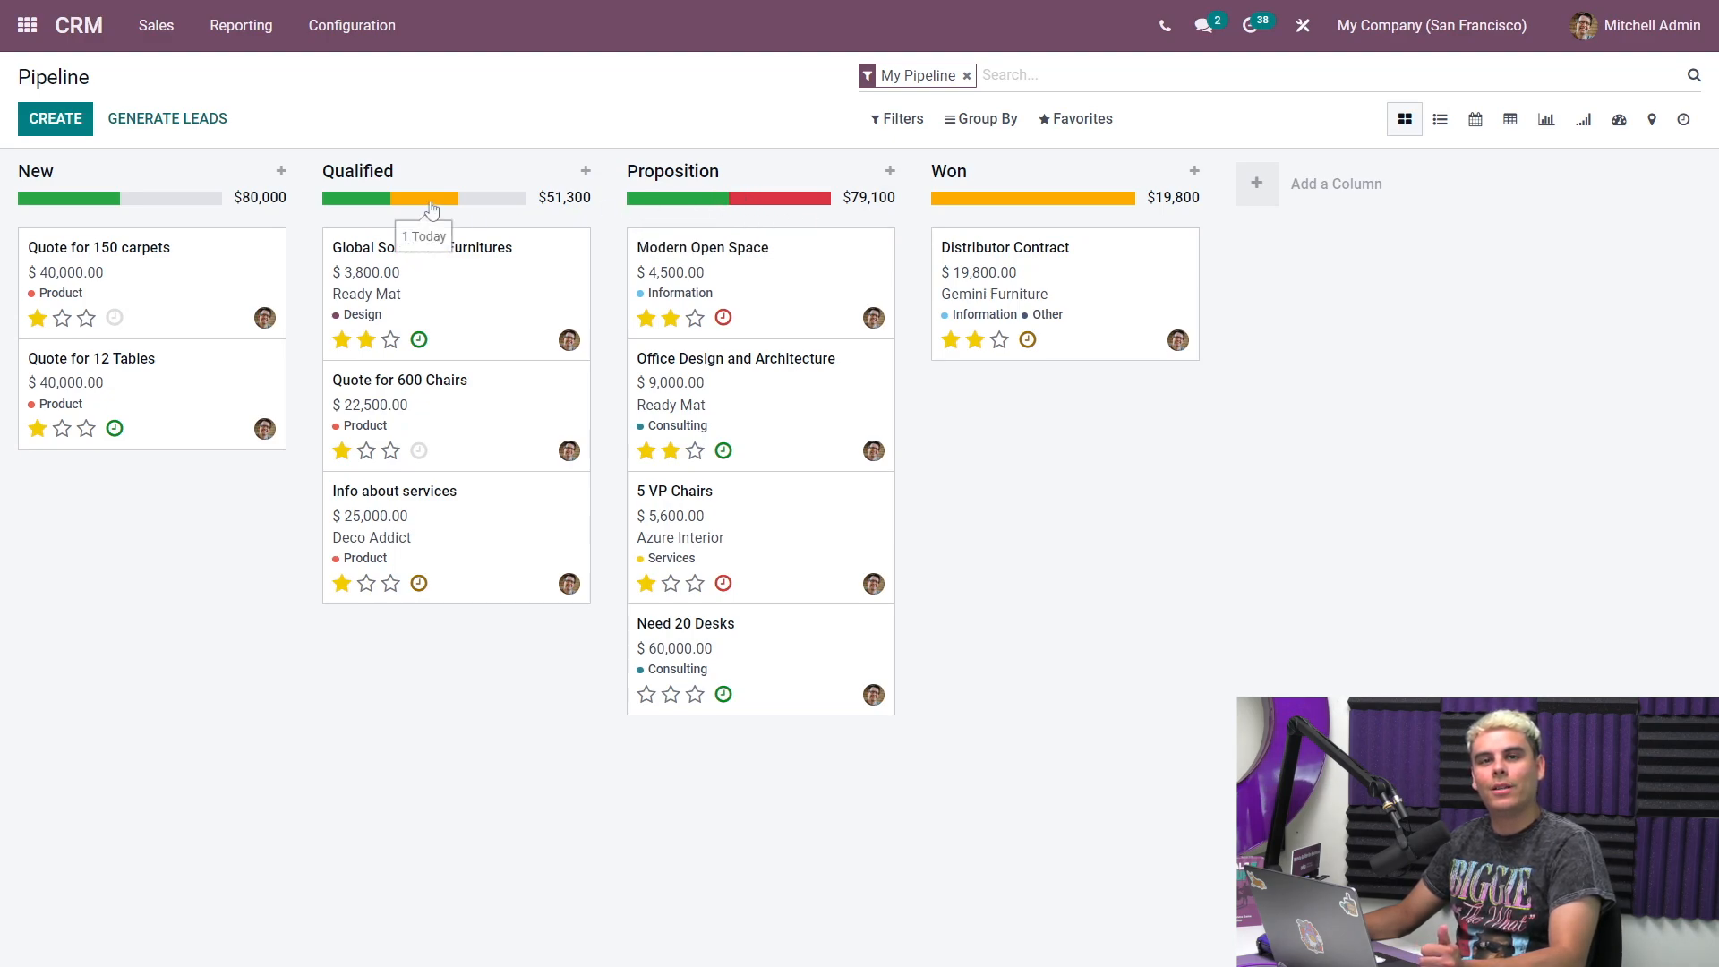
mouse_move(703, 208)
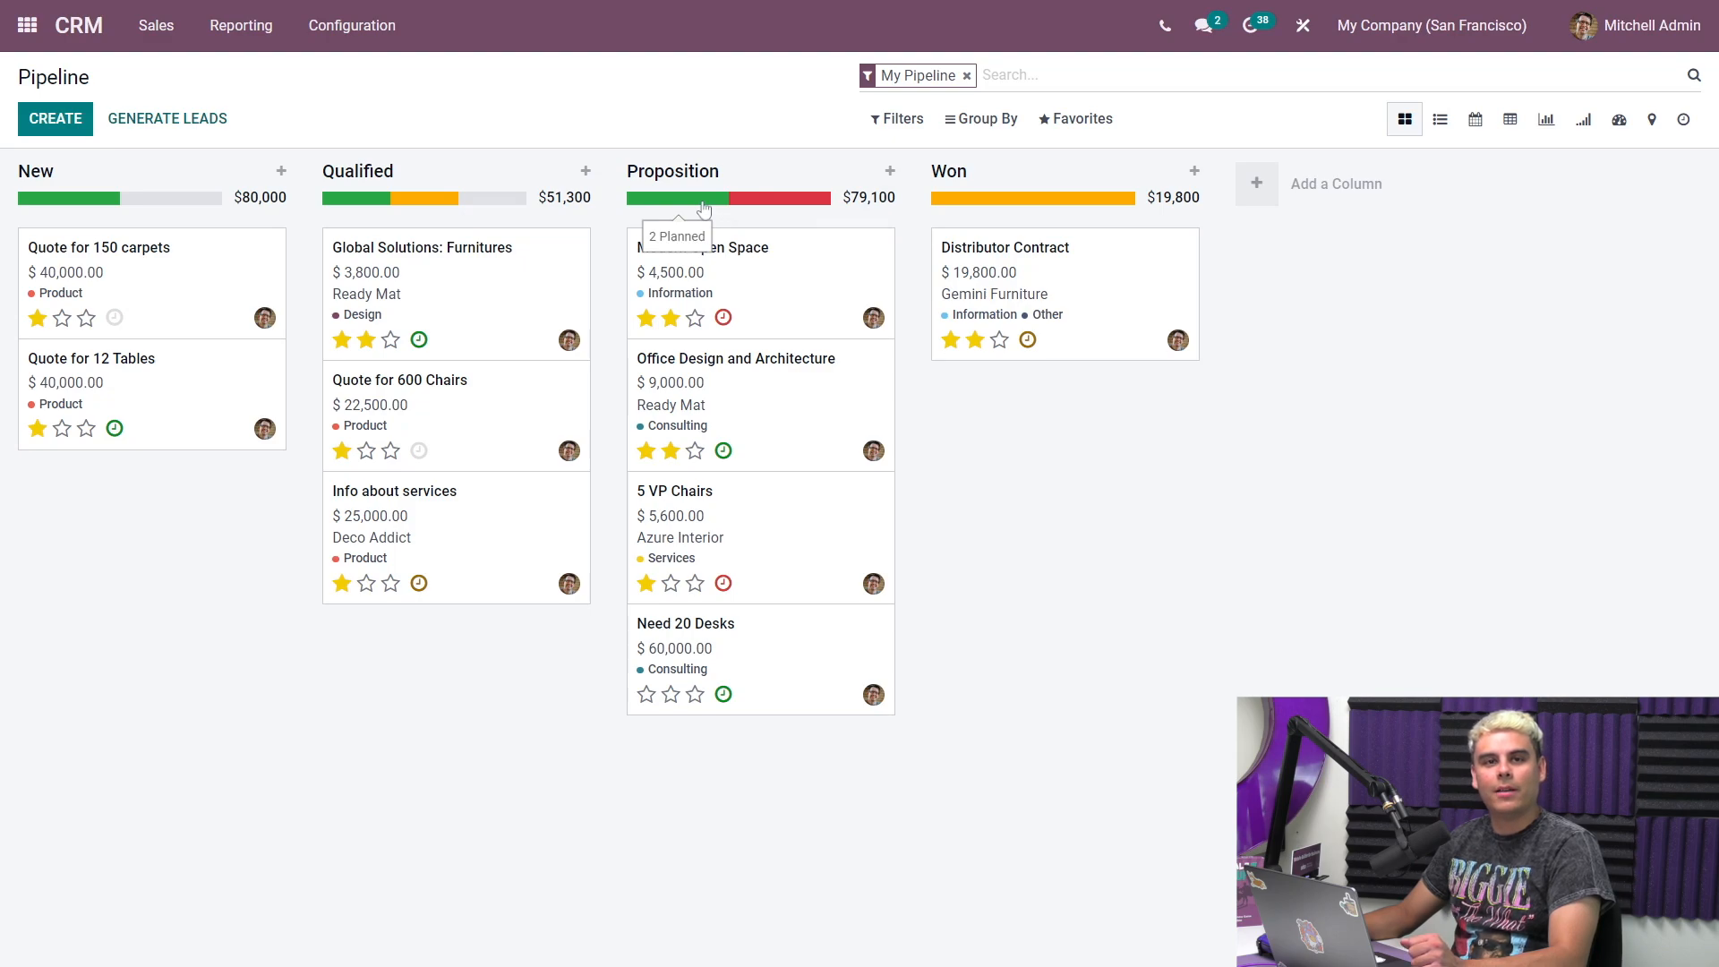
click(703, 201)
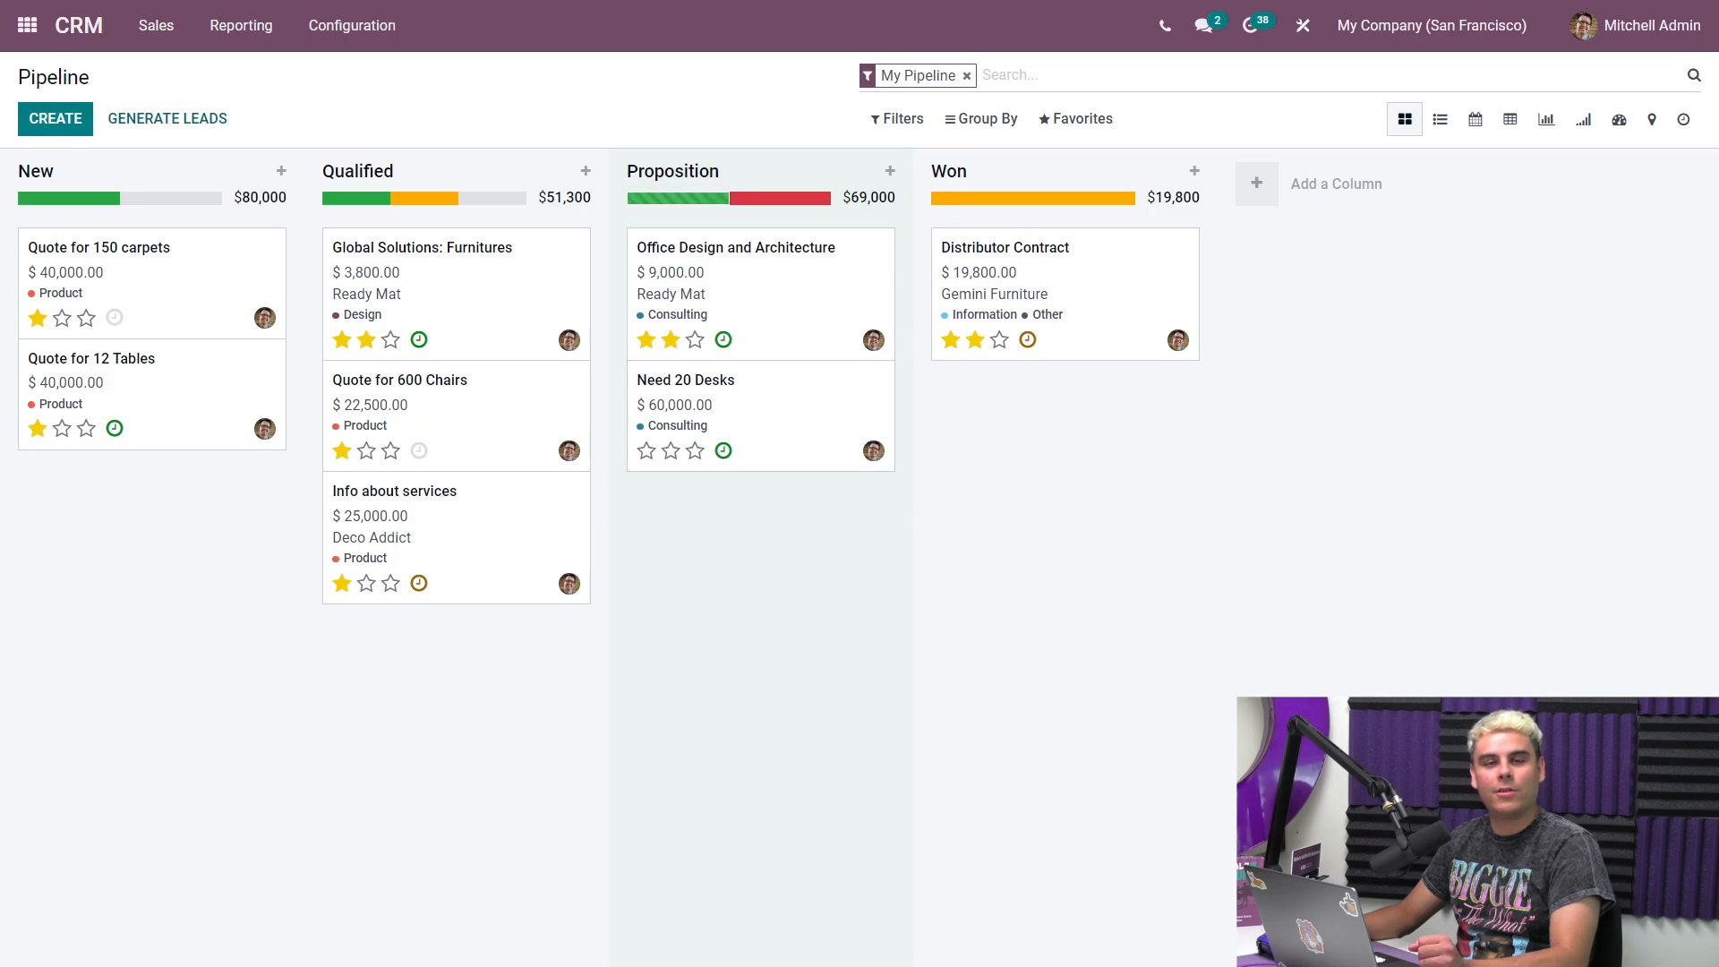
click(742, 199)
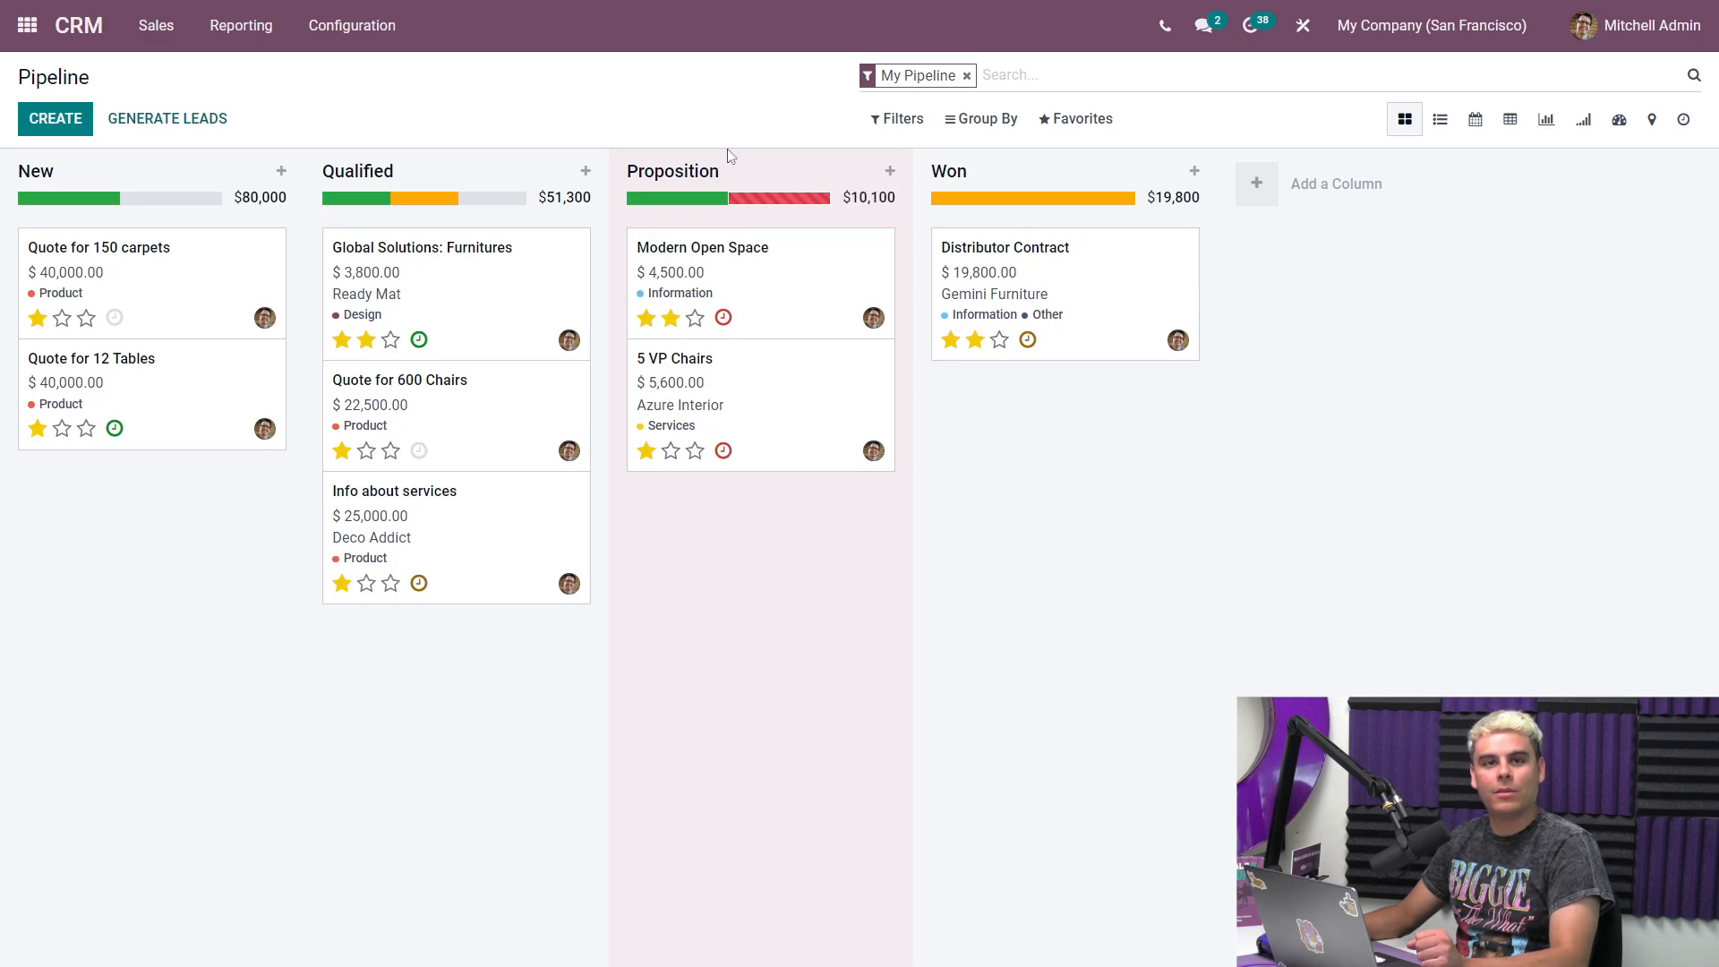
click(753, 205)
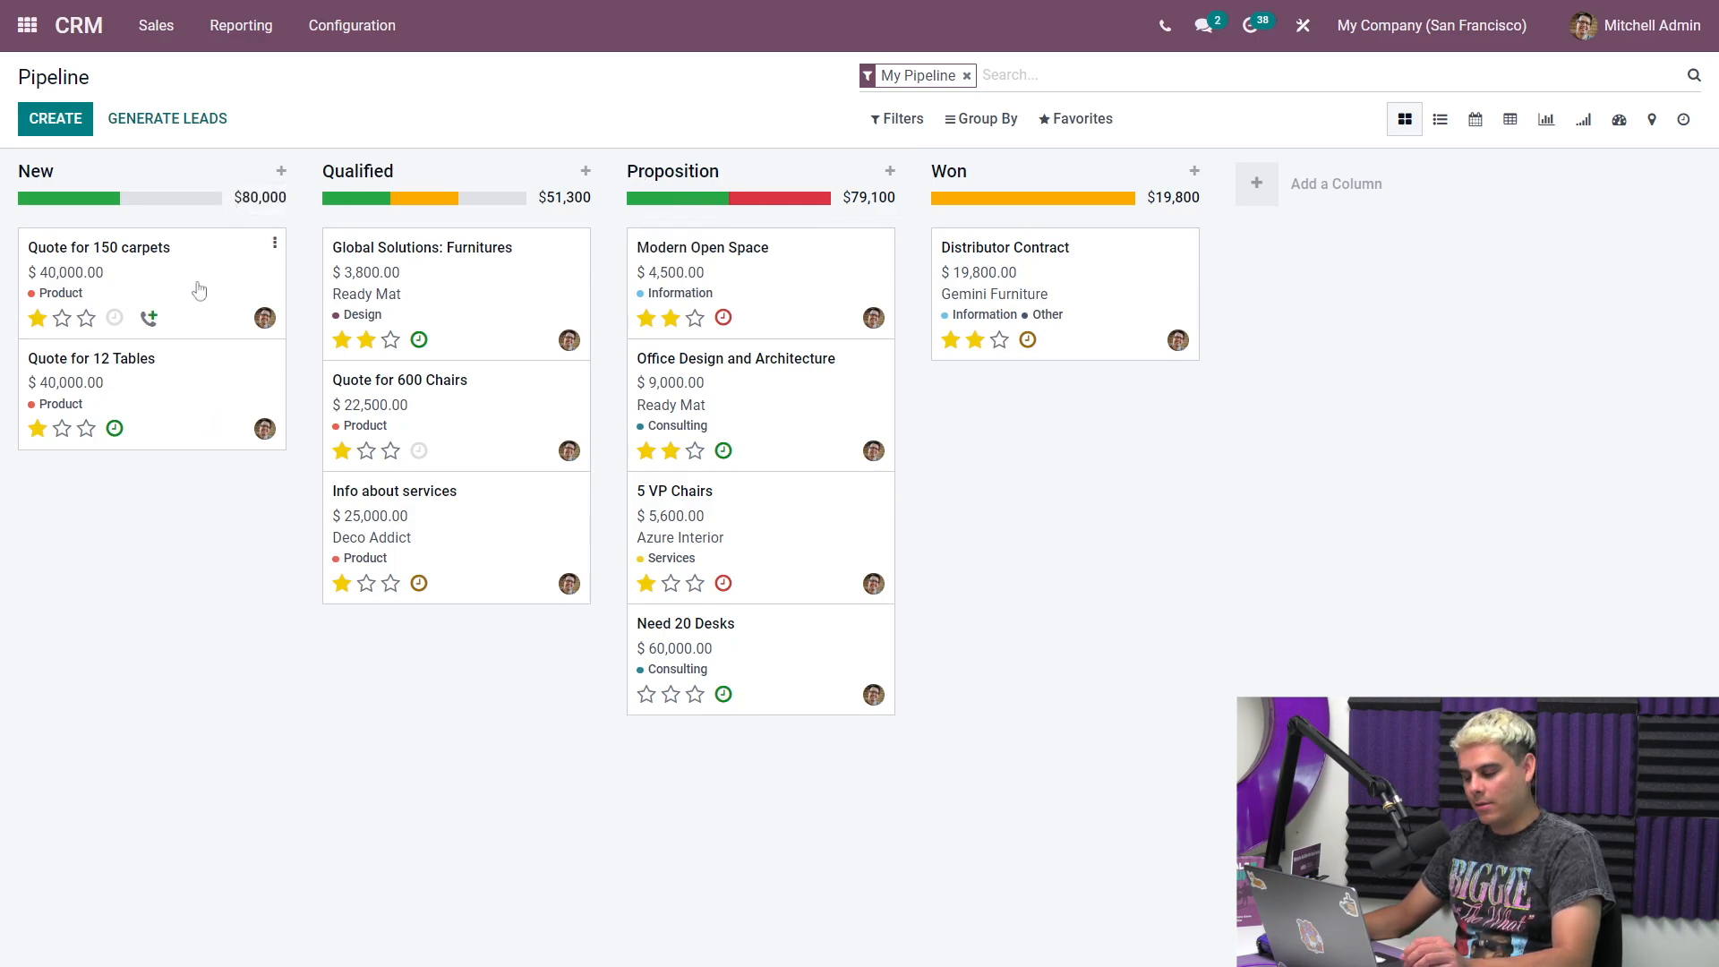
Step: Start scheduling an activity for the Quote for 150 carpets opportunity with Call as the activity type
click(115, 319)
click(197, 395)
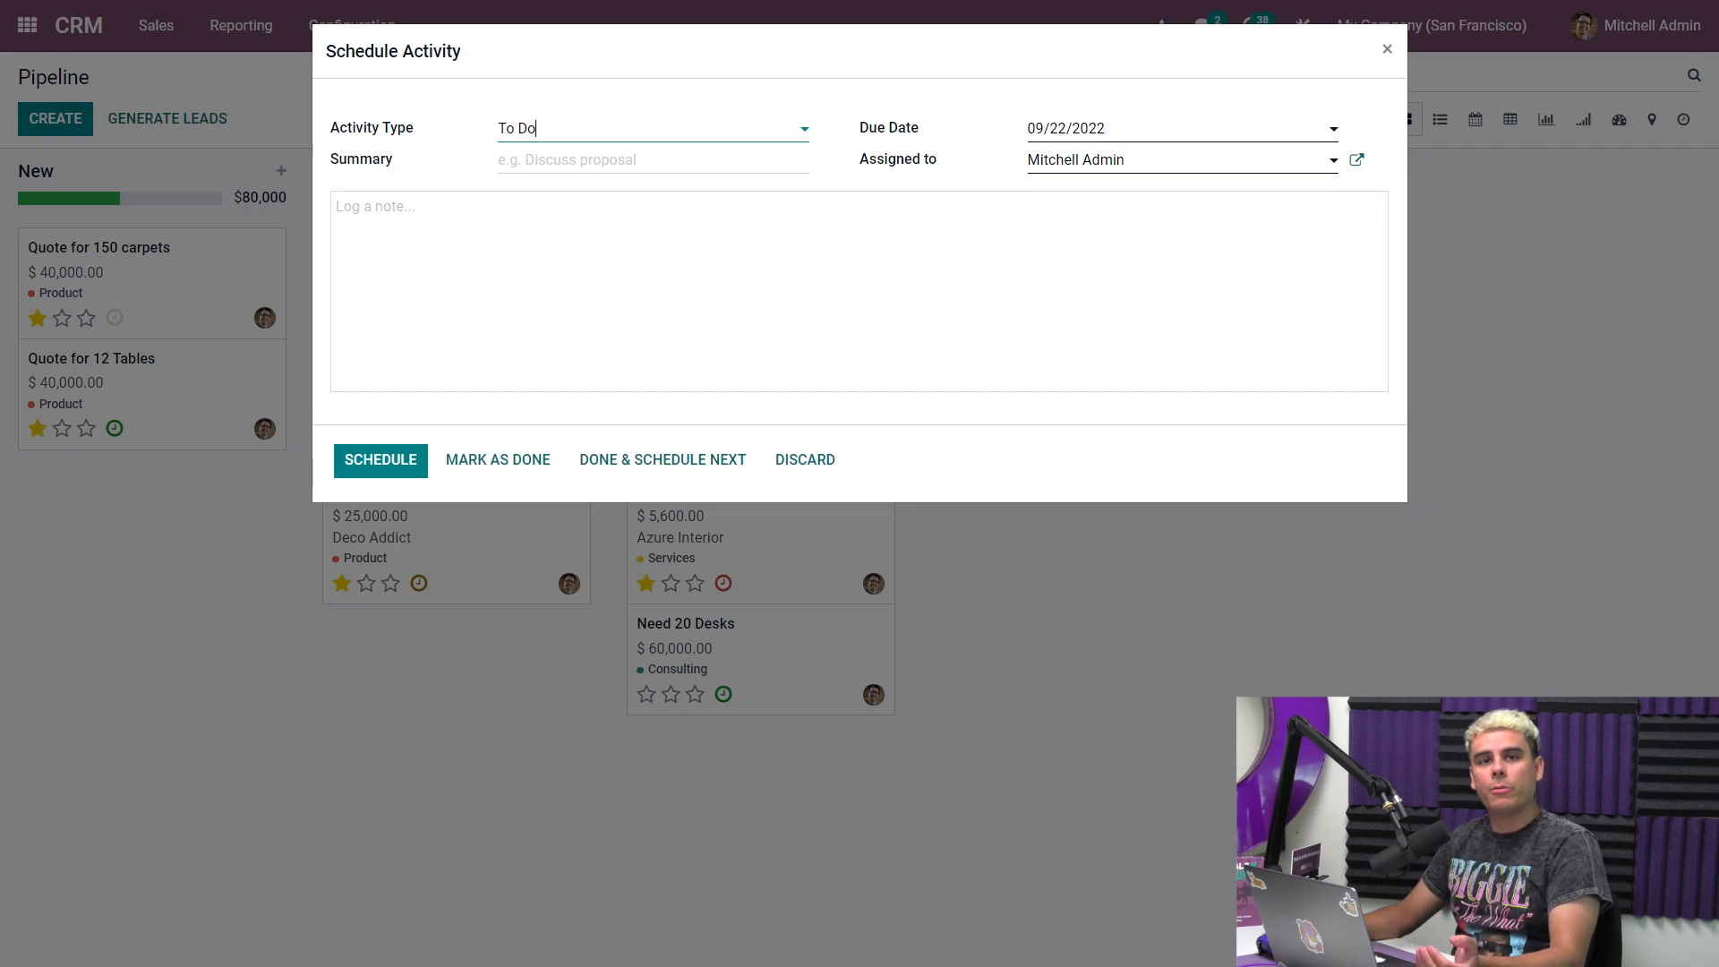
click(797, 133)
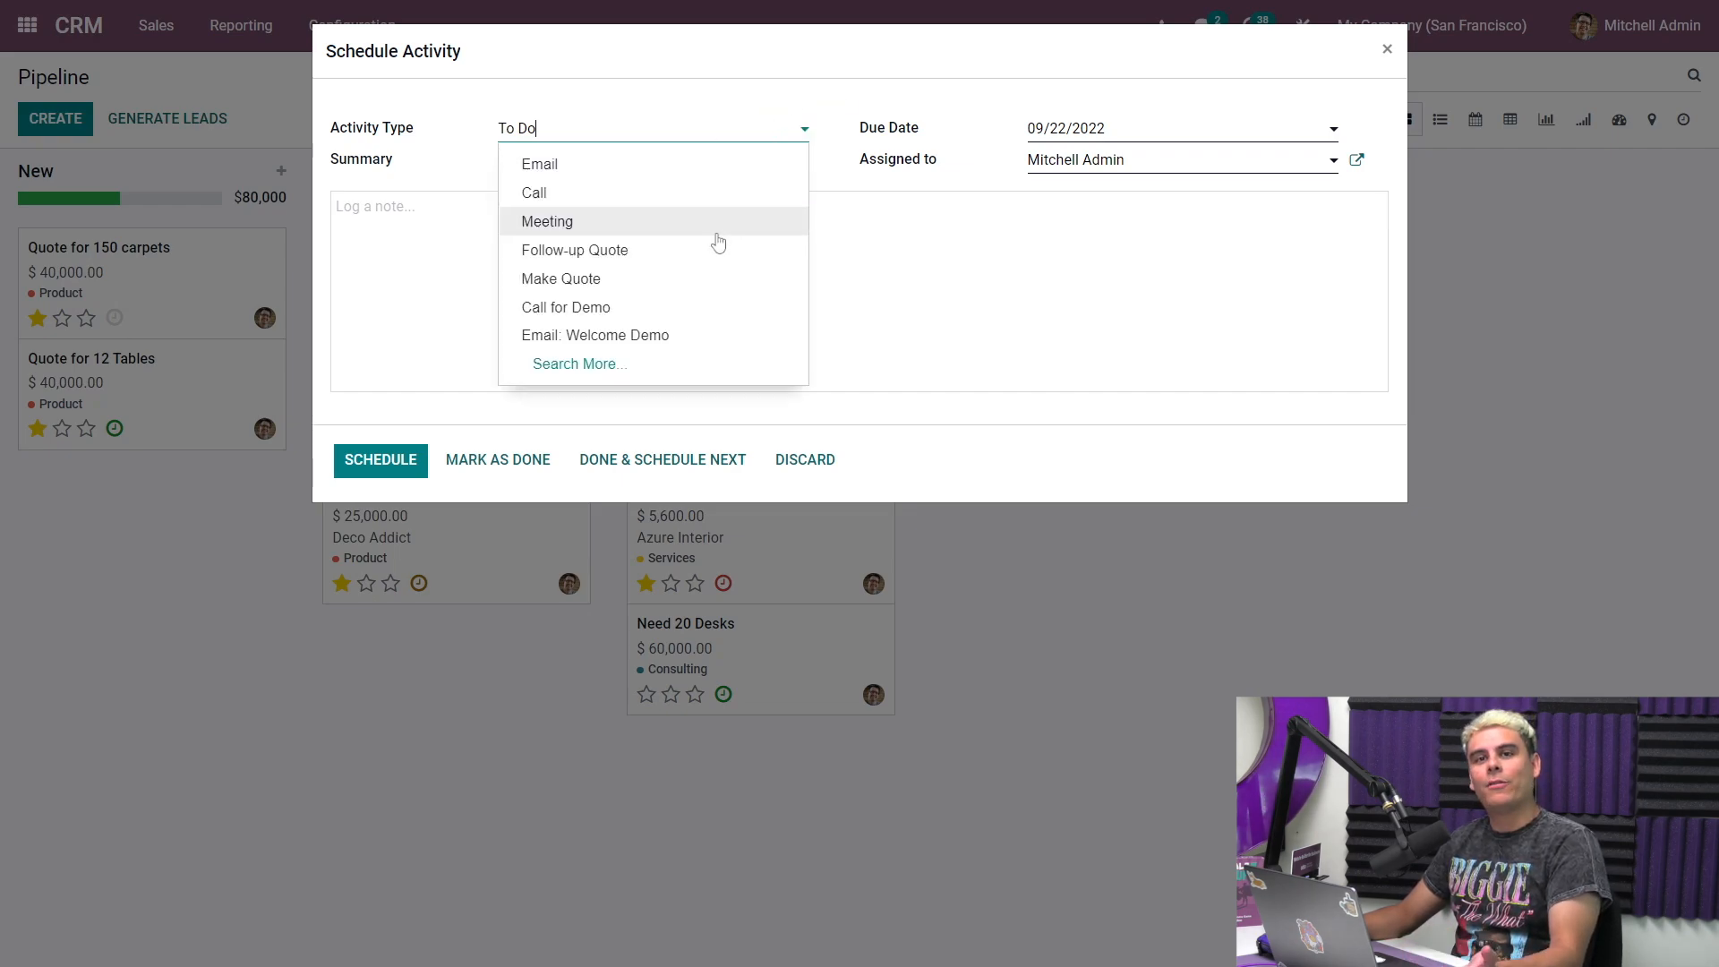
click(696, 197)
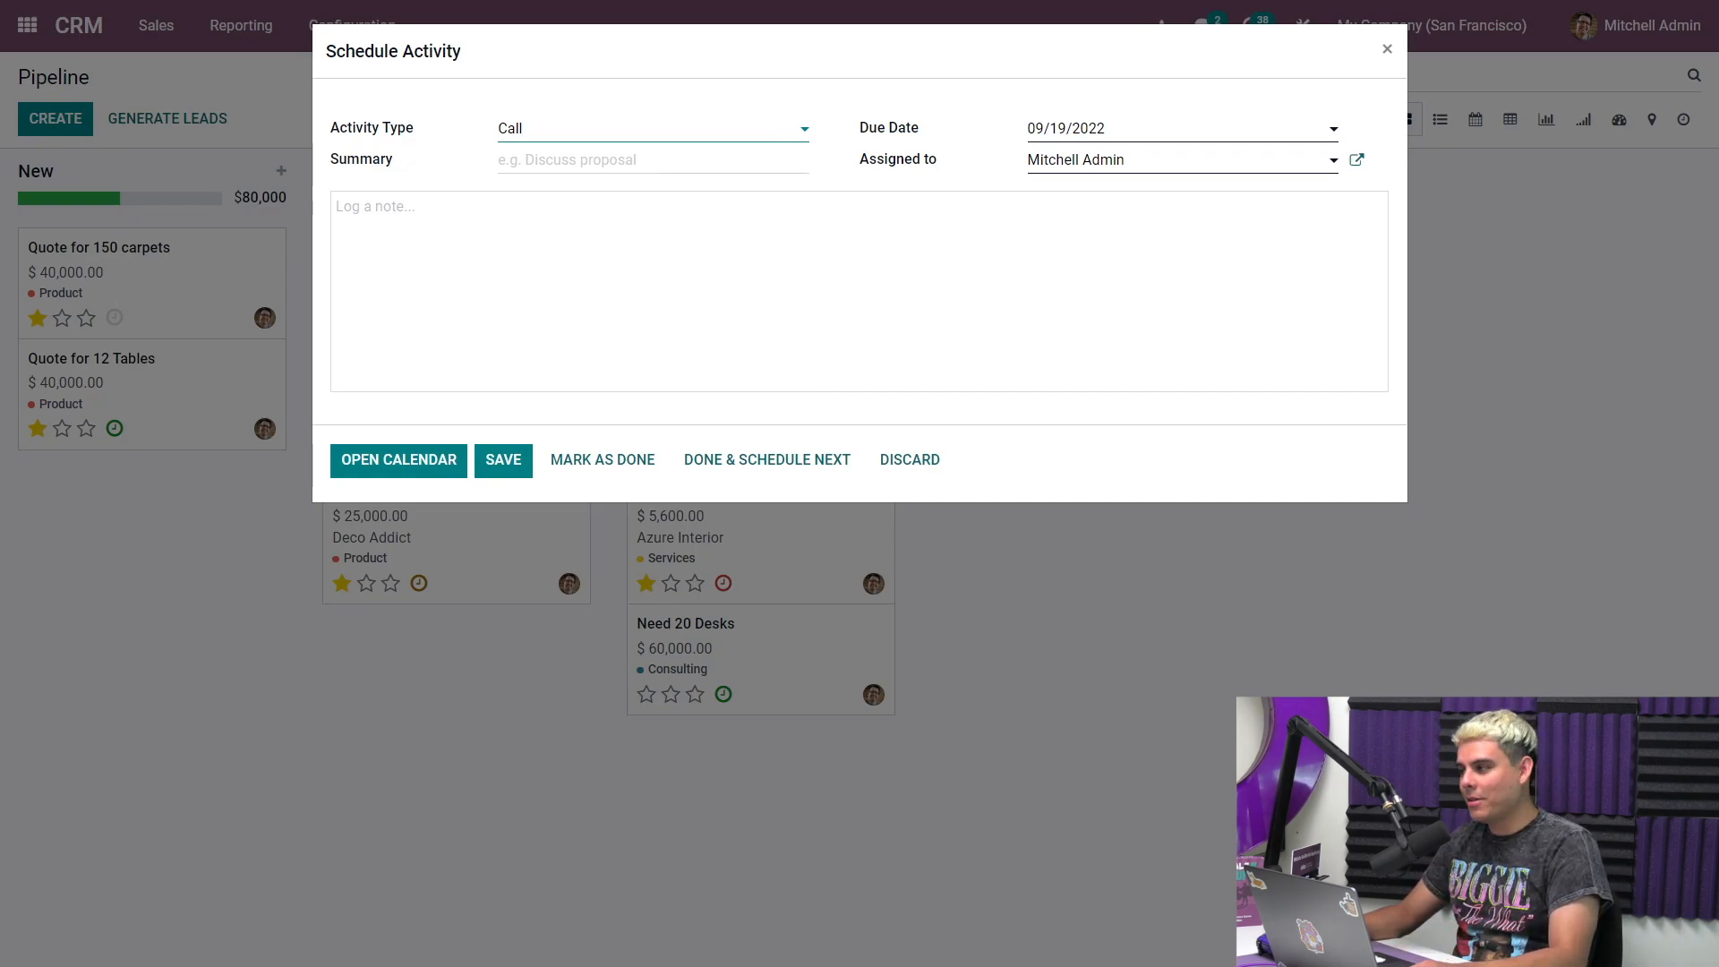
click(657, 202)
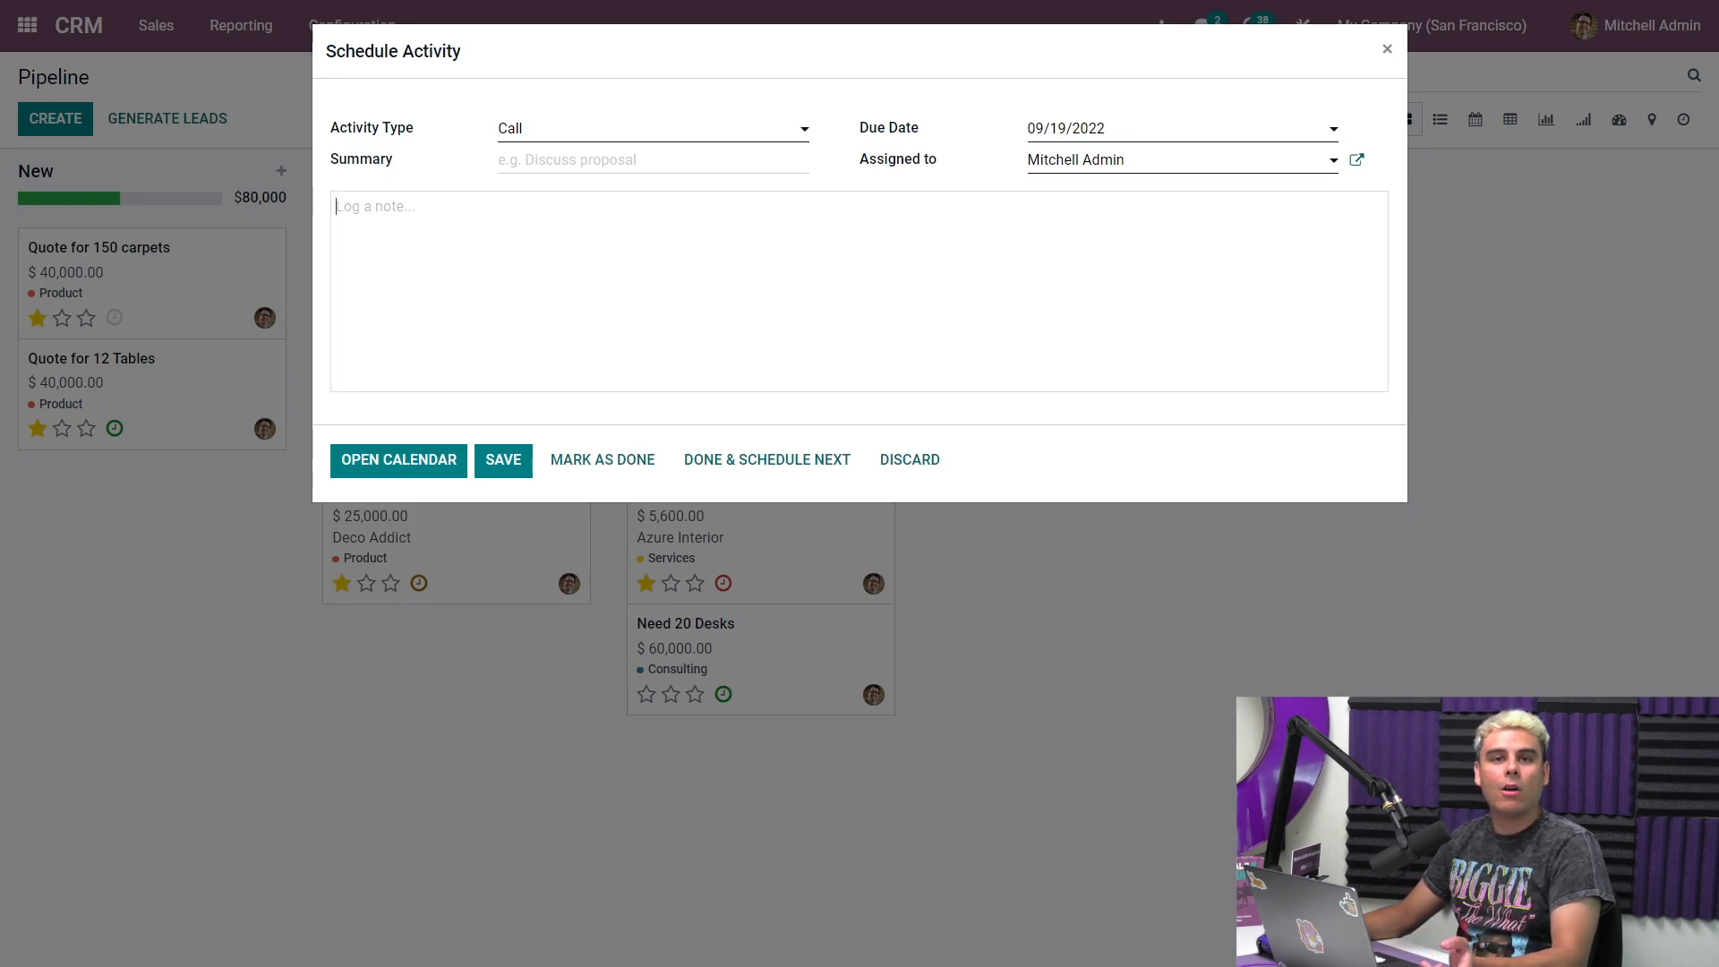
Step: Set the call's due date to 09/19/2022 and save the activity
click(926, 132)
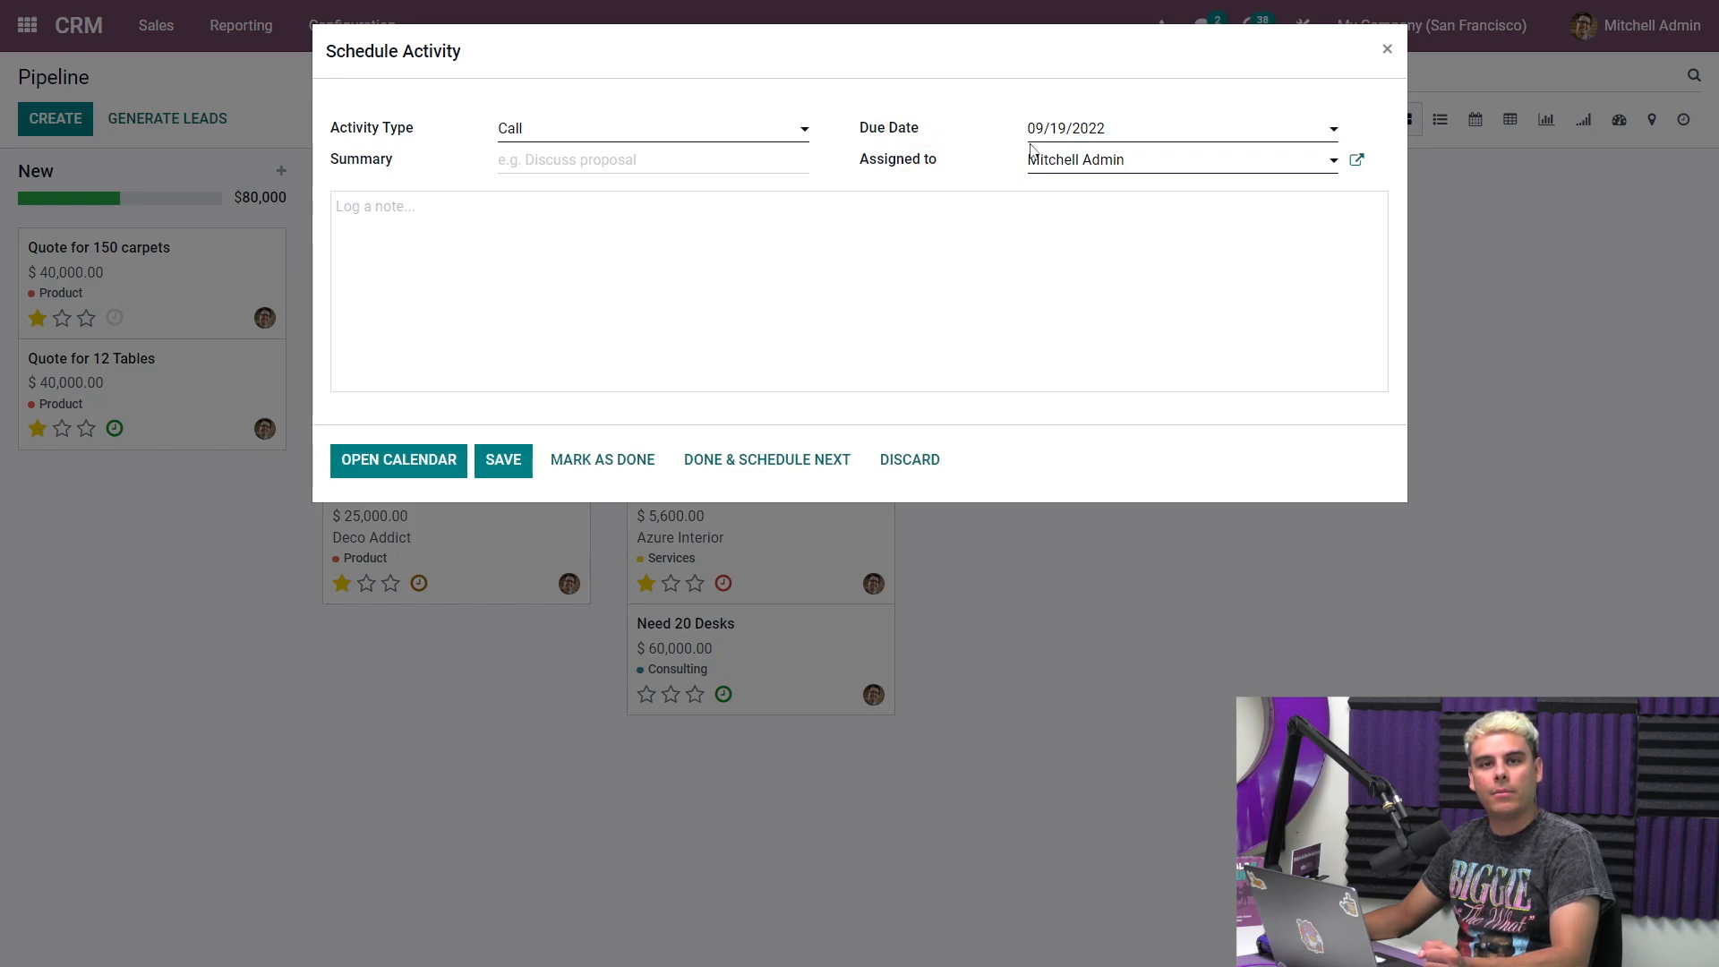
click(1155, 132)
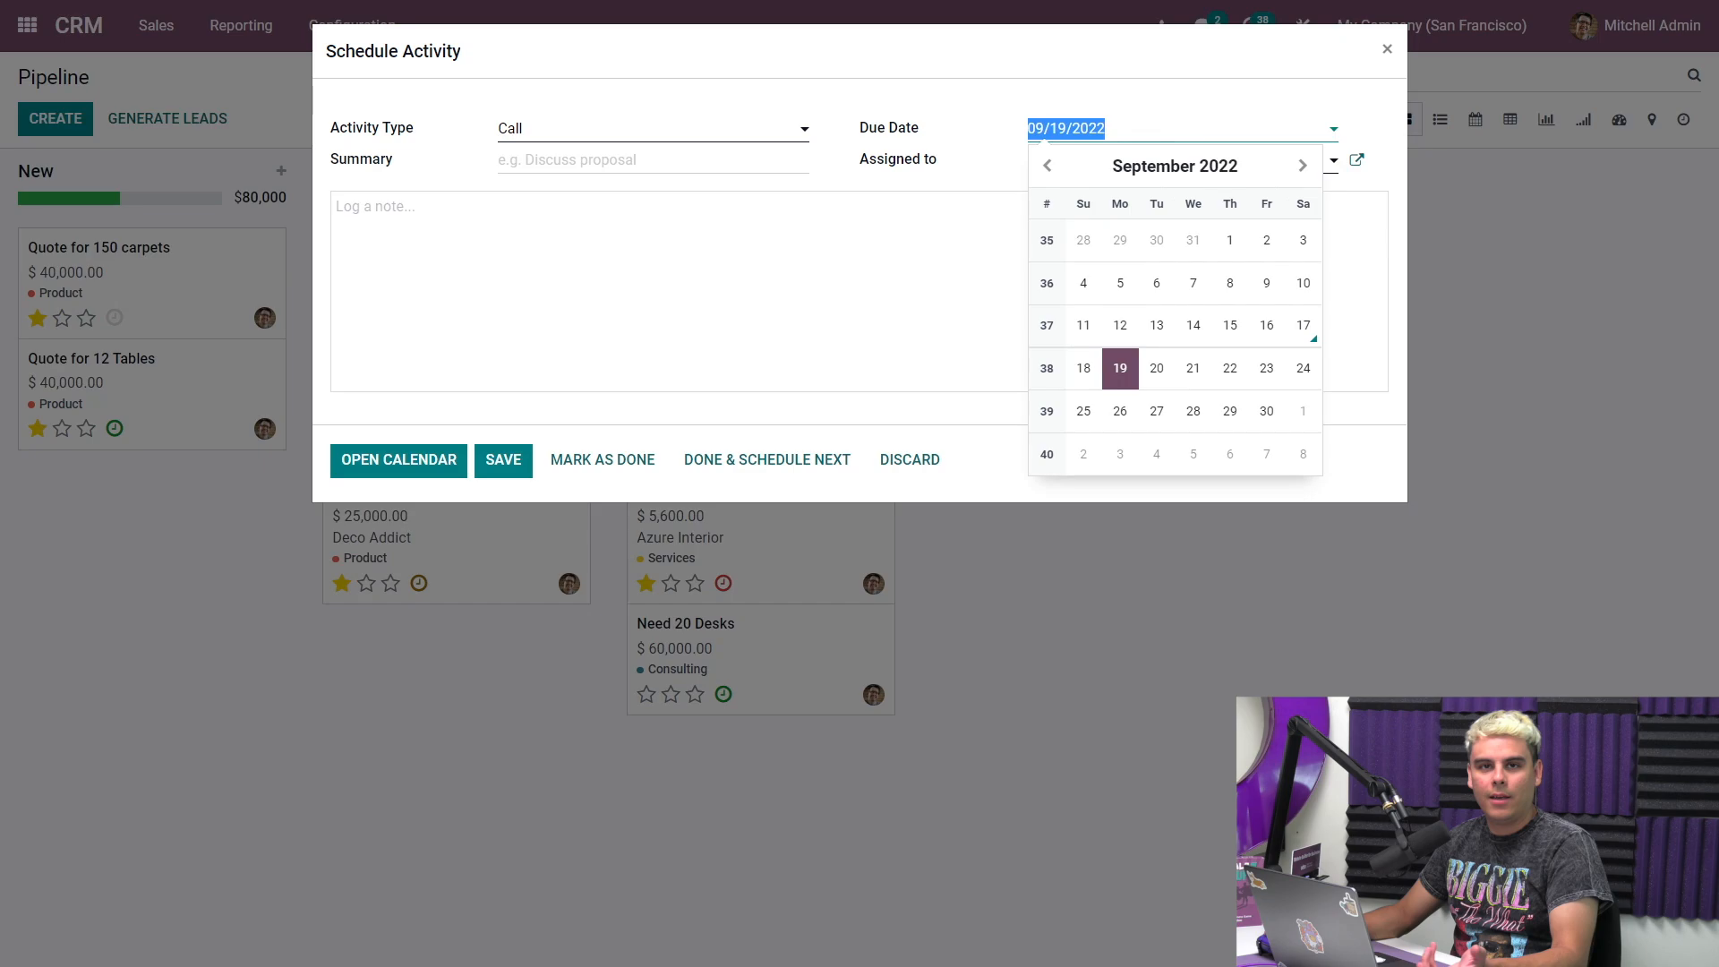
click(1120, 368)
click(501, 465)
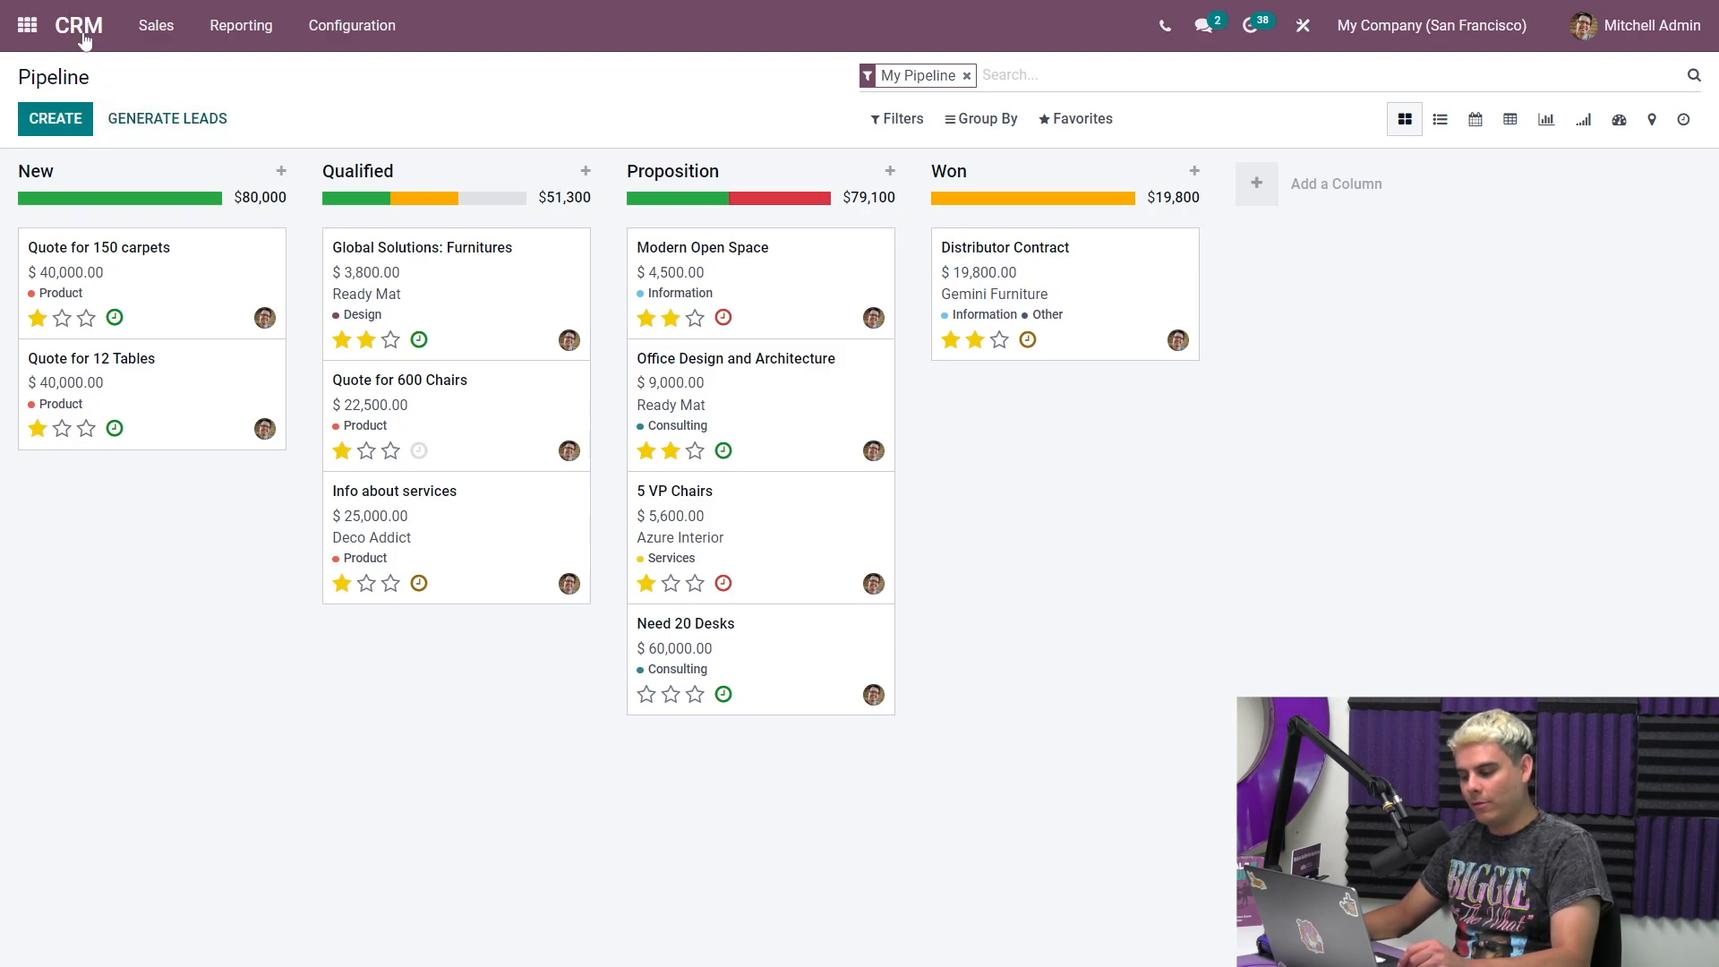
Step: Open the My Activities list and review the optional columns it offers
click(157, 32)
click(195, 101)
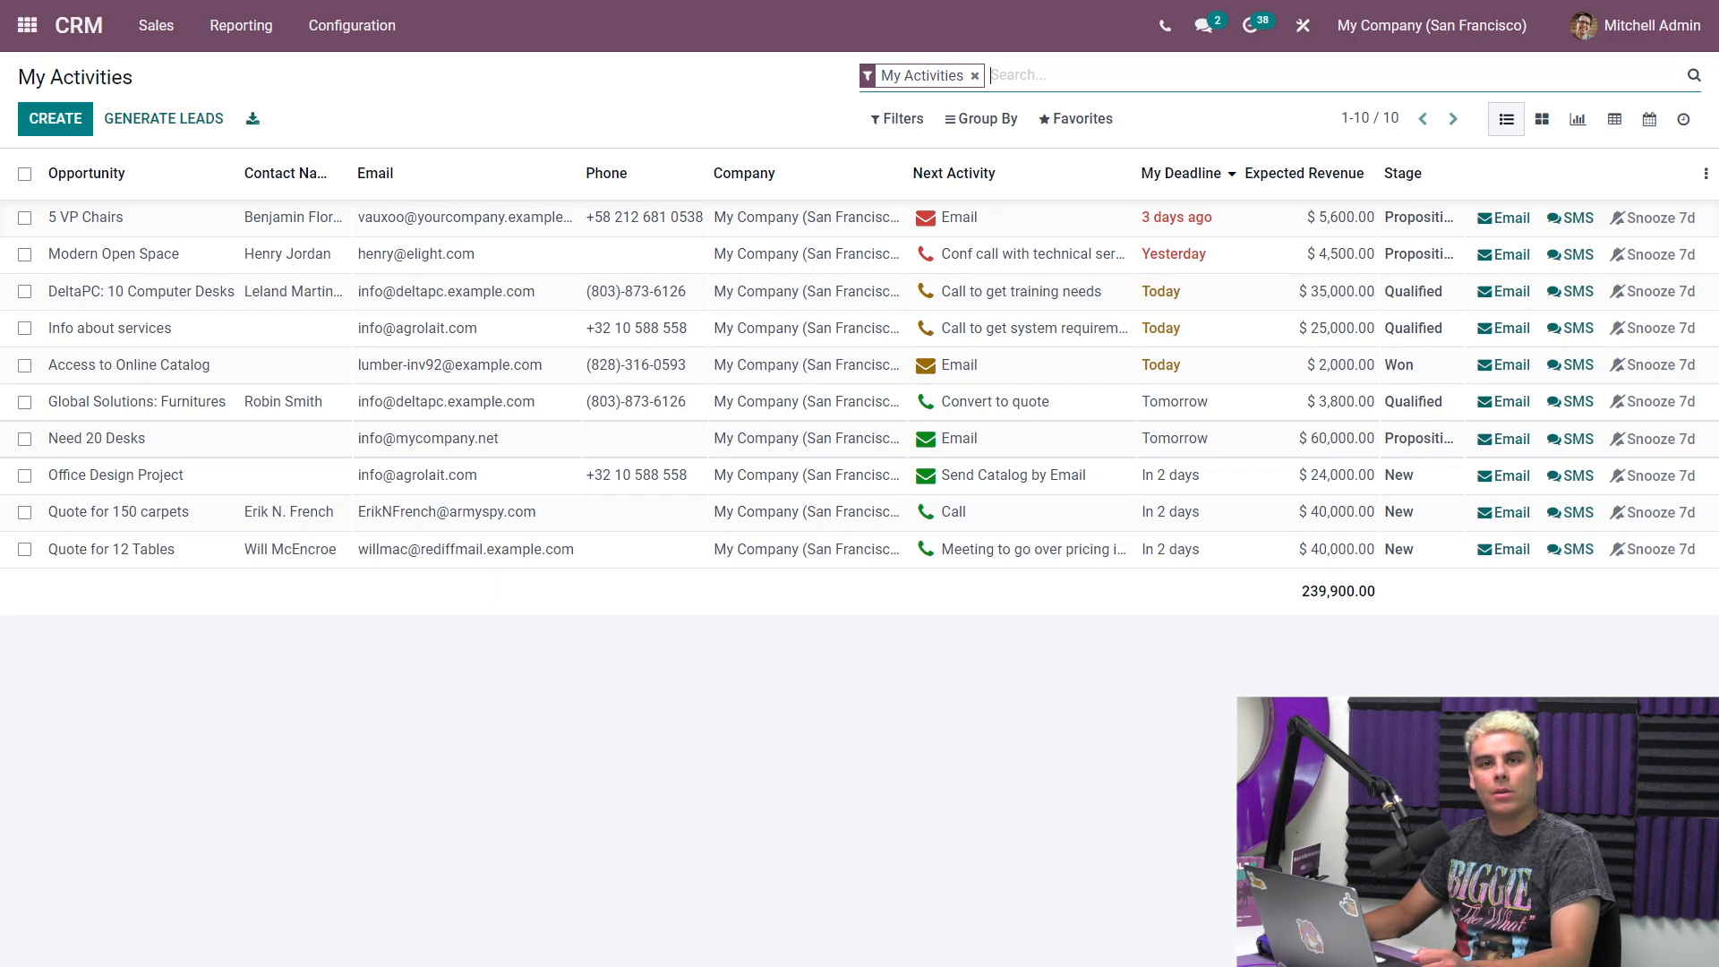
click(1705, 174)
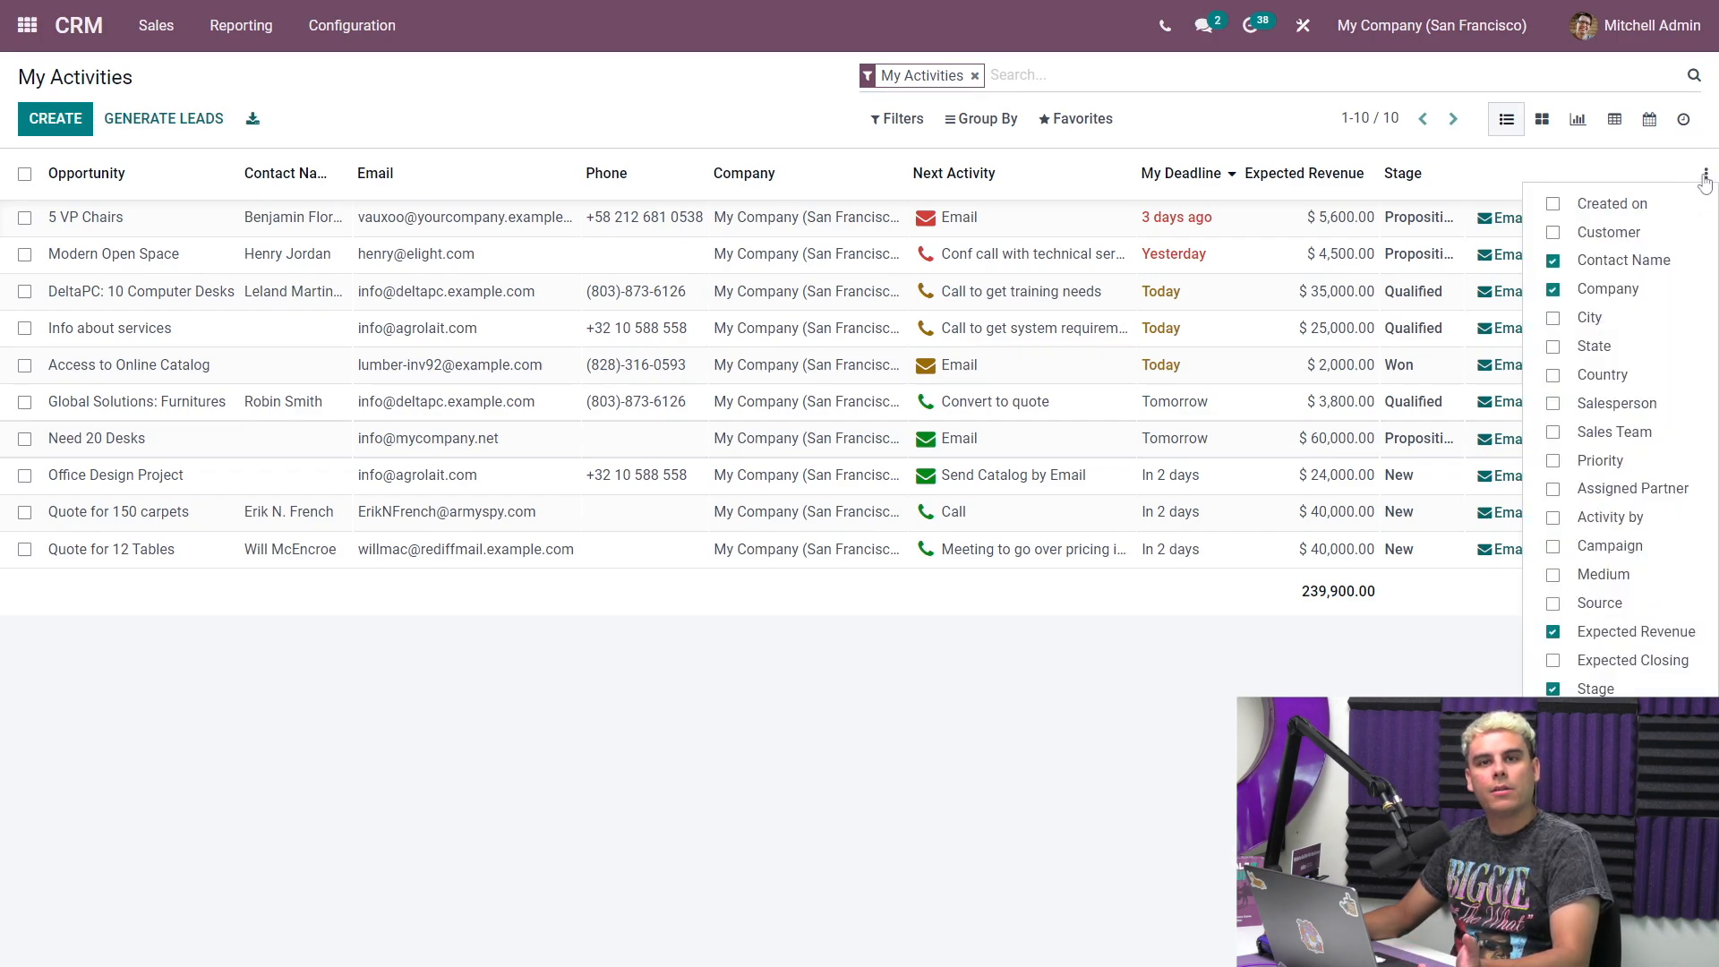
click(1704, 175)
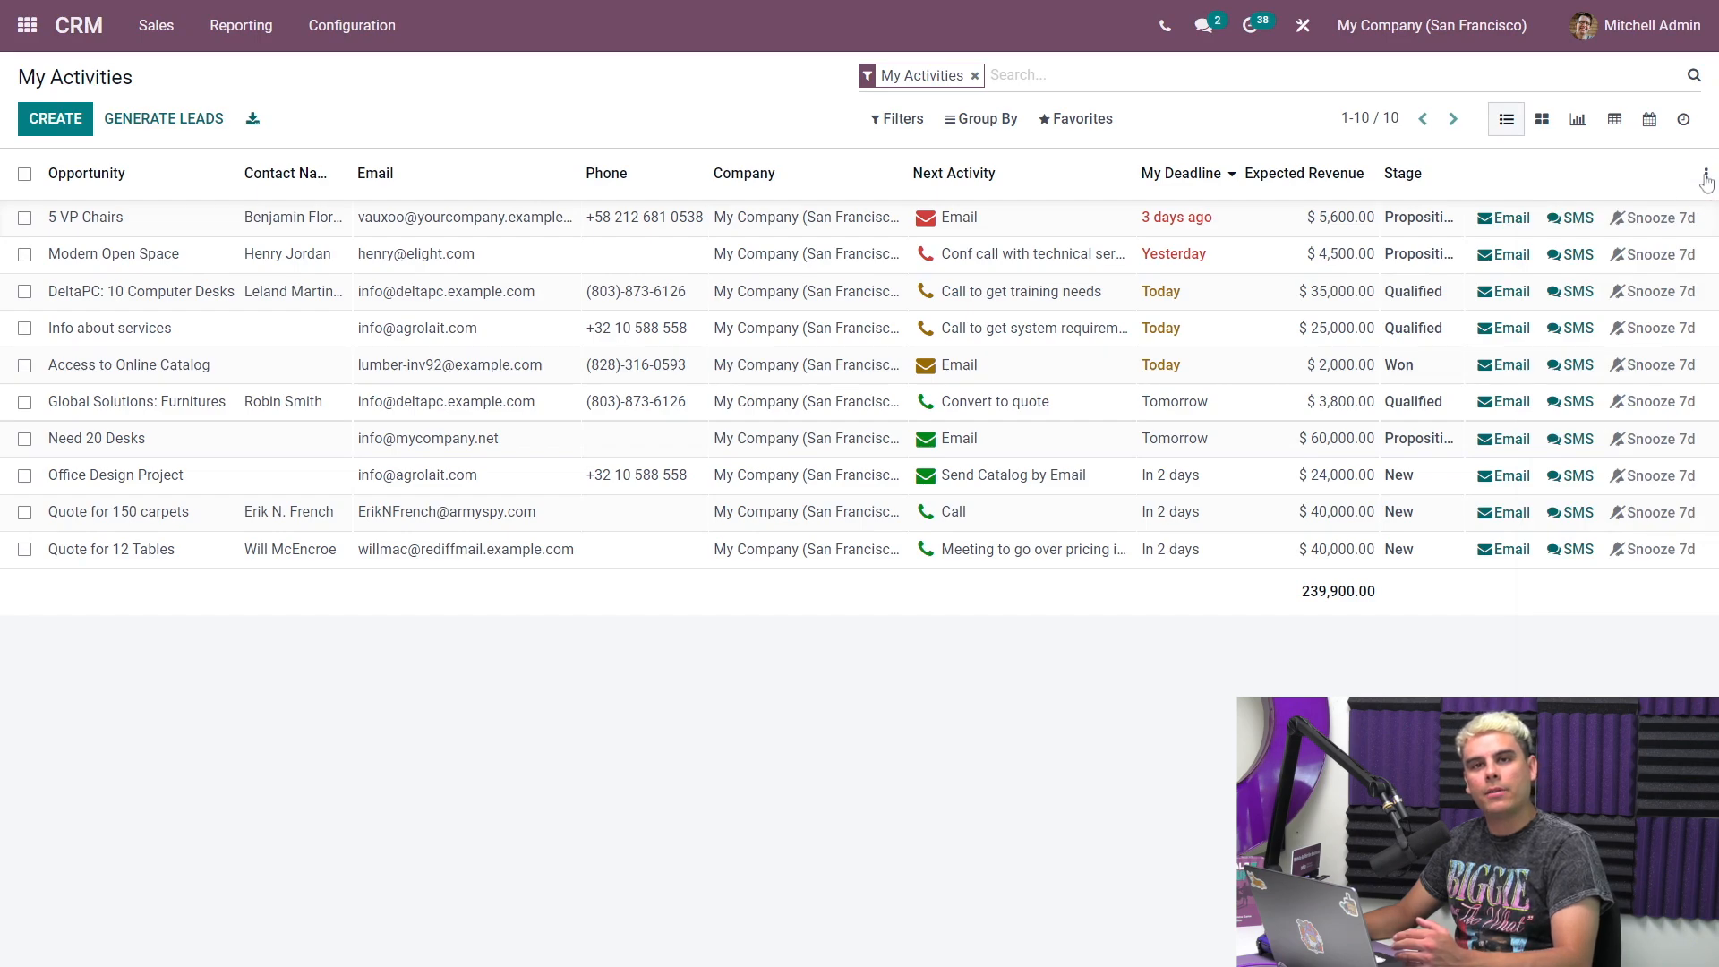
click(1704, 176)
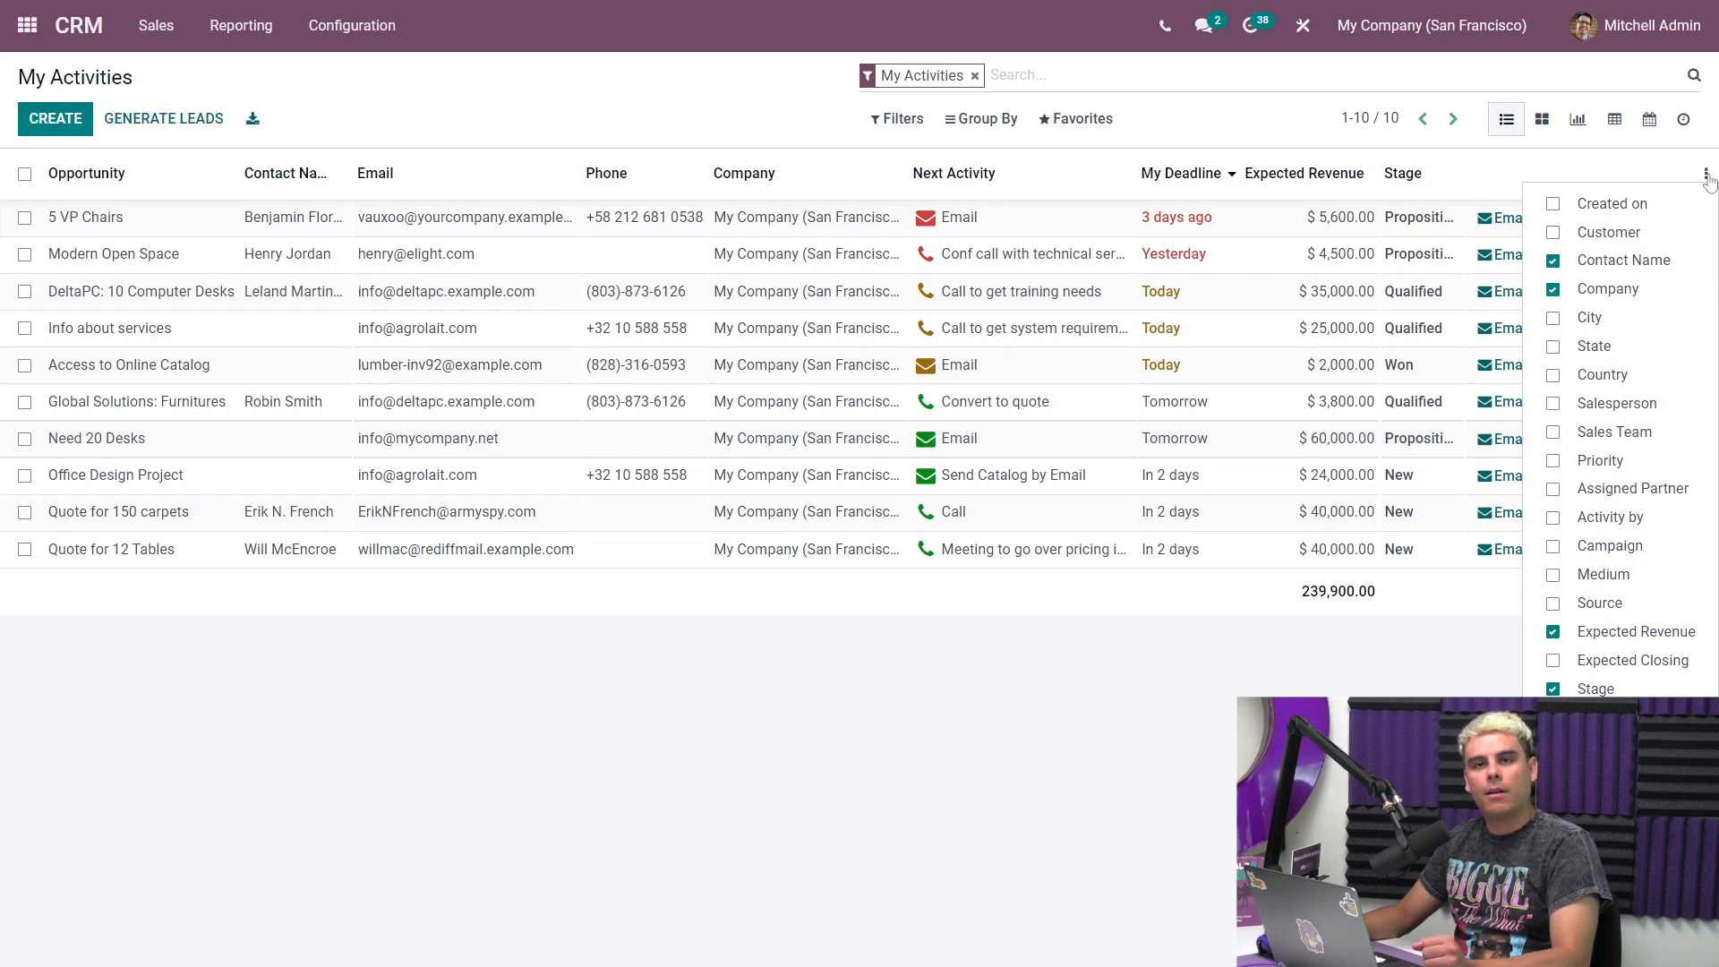
click(1707, 177)
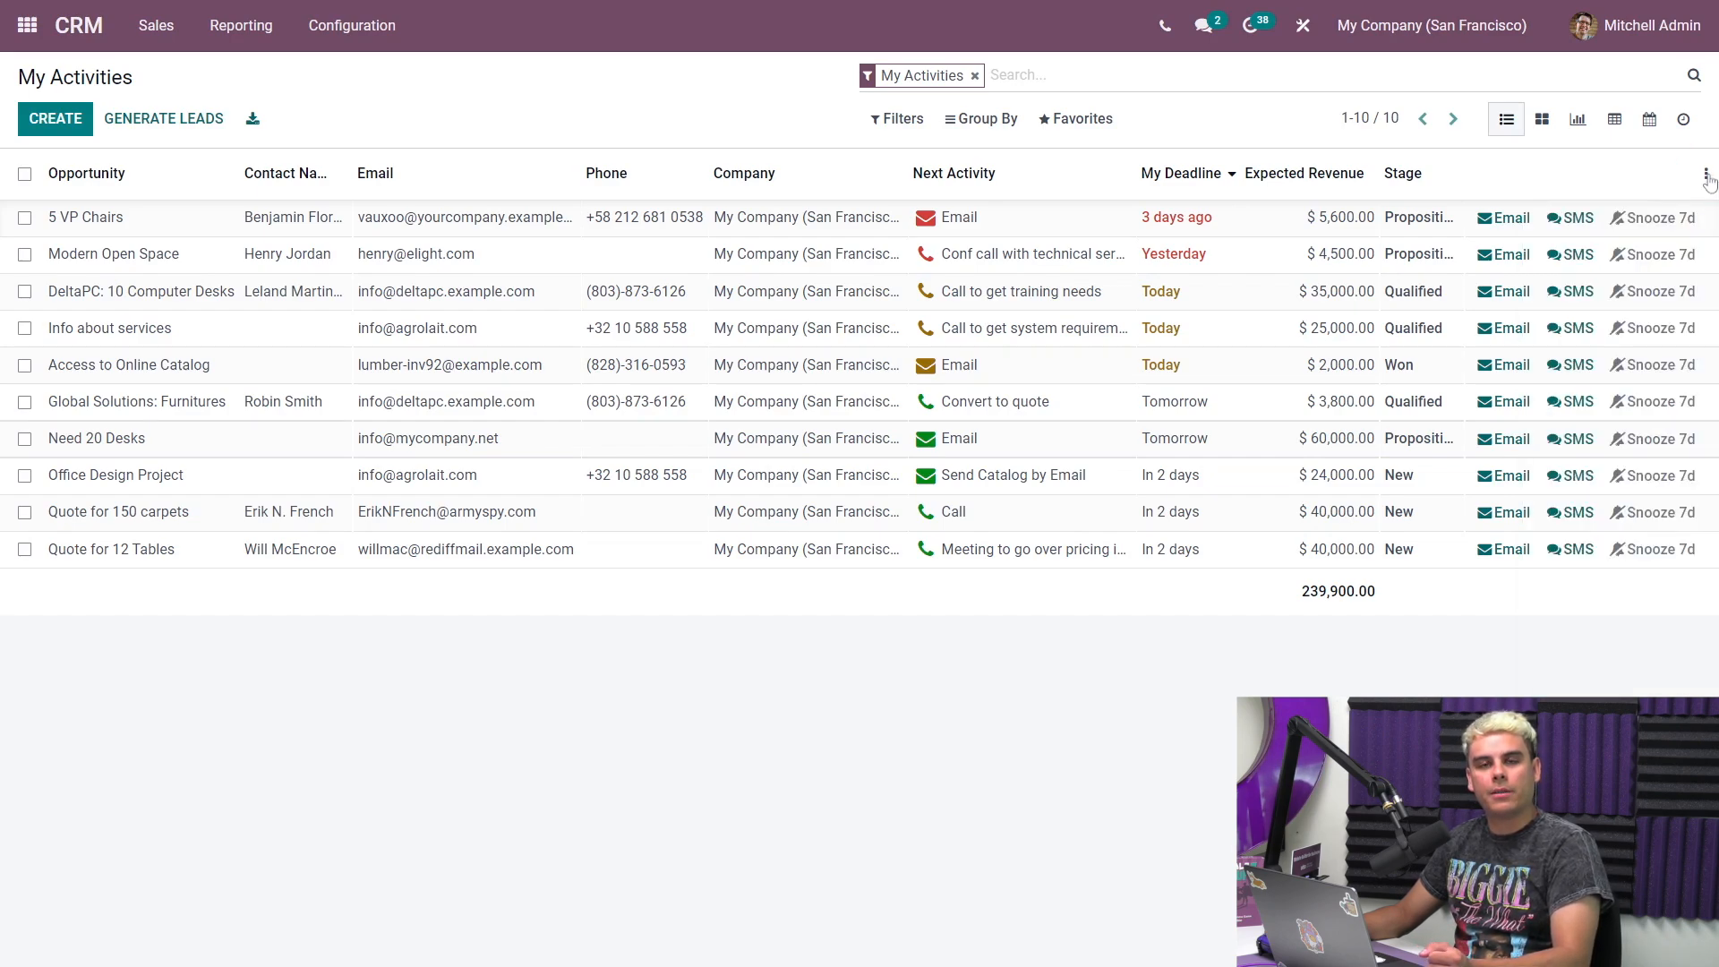
Step: Reverse and restore the list's My Deadline sort order, and snooze the Access to Online Catalog activity by 7 days
click(1191, 176)
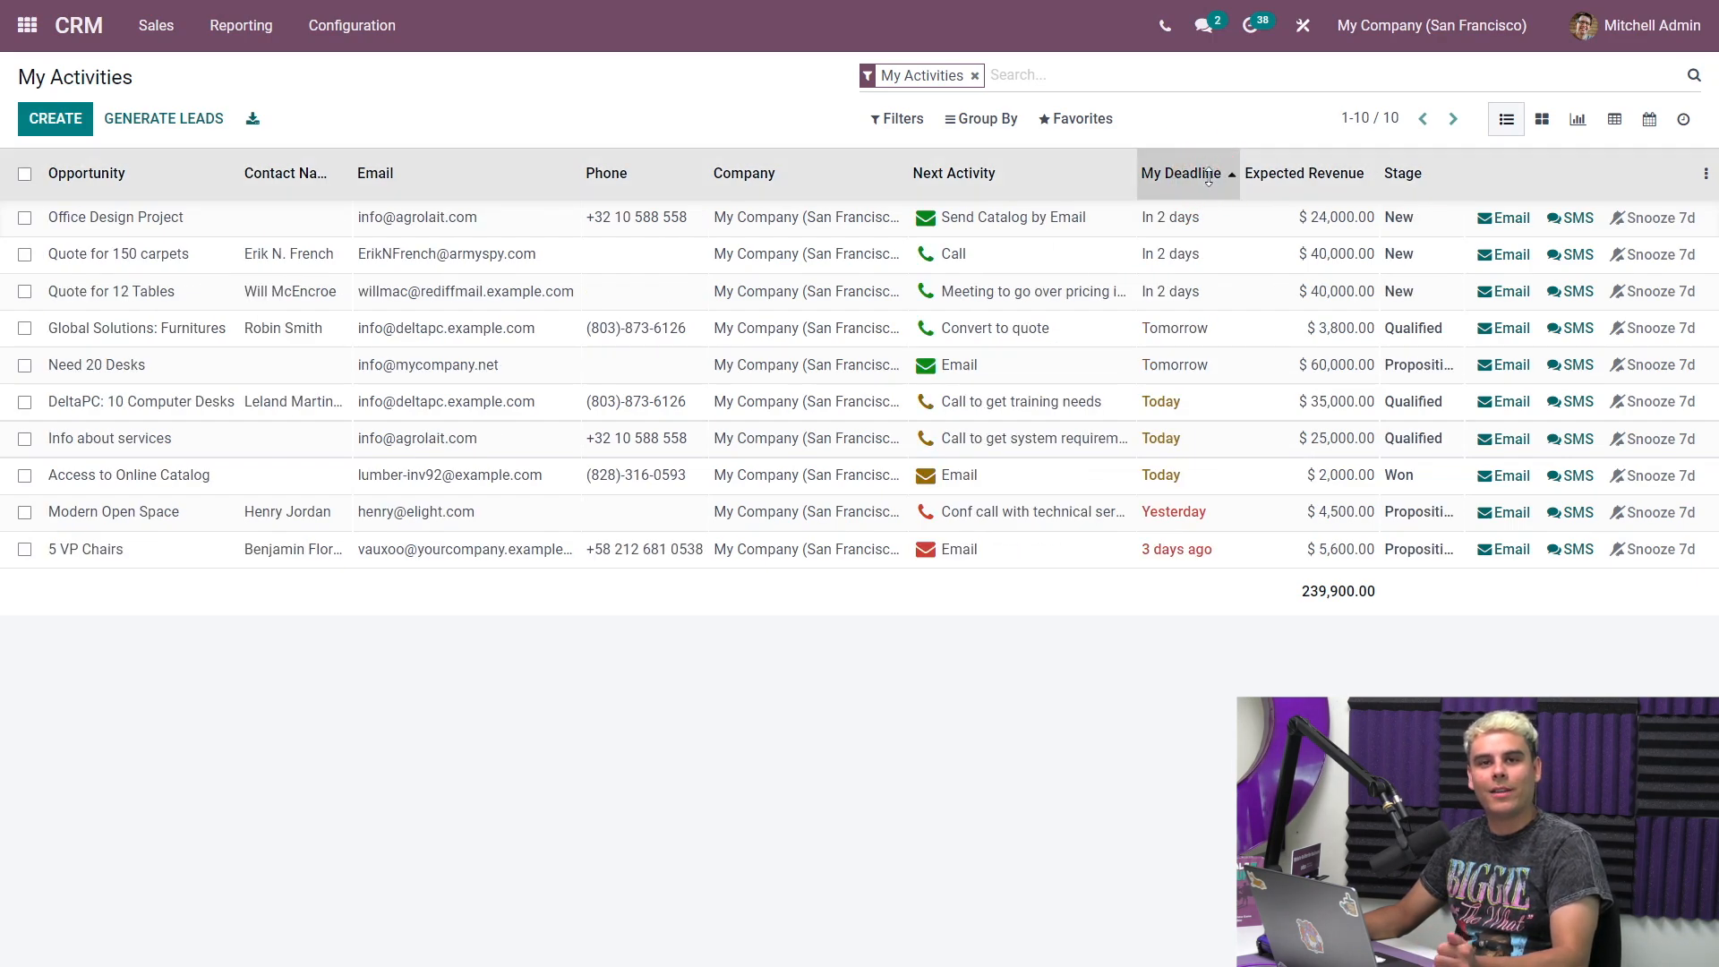
click(1208, 177)
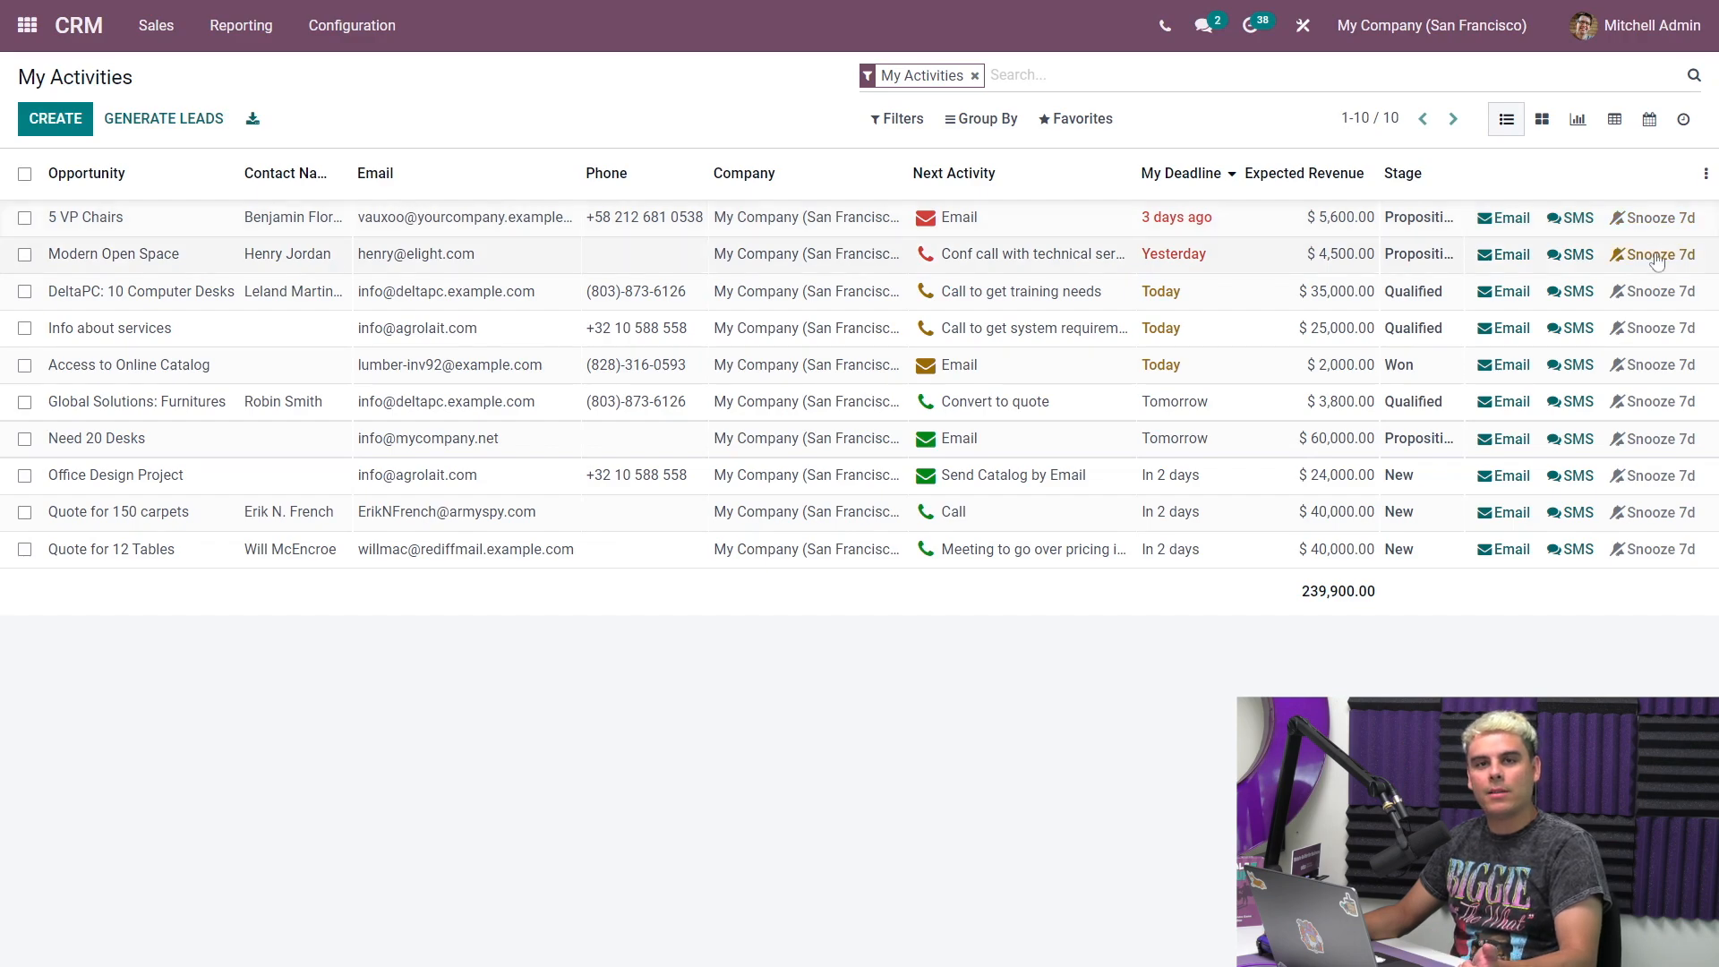
click(1656, 367)
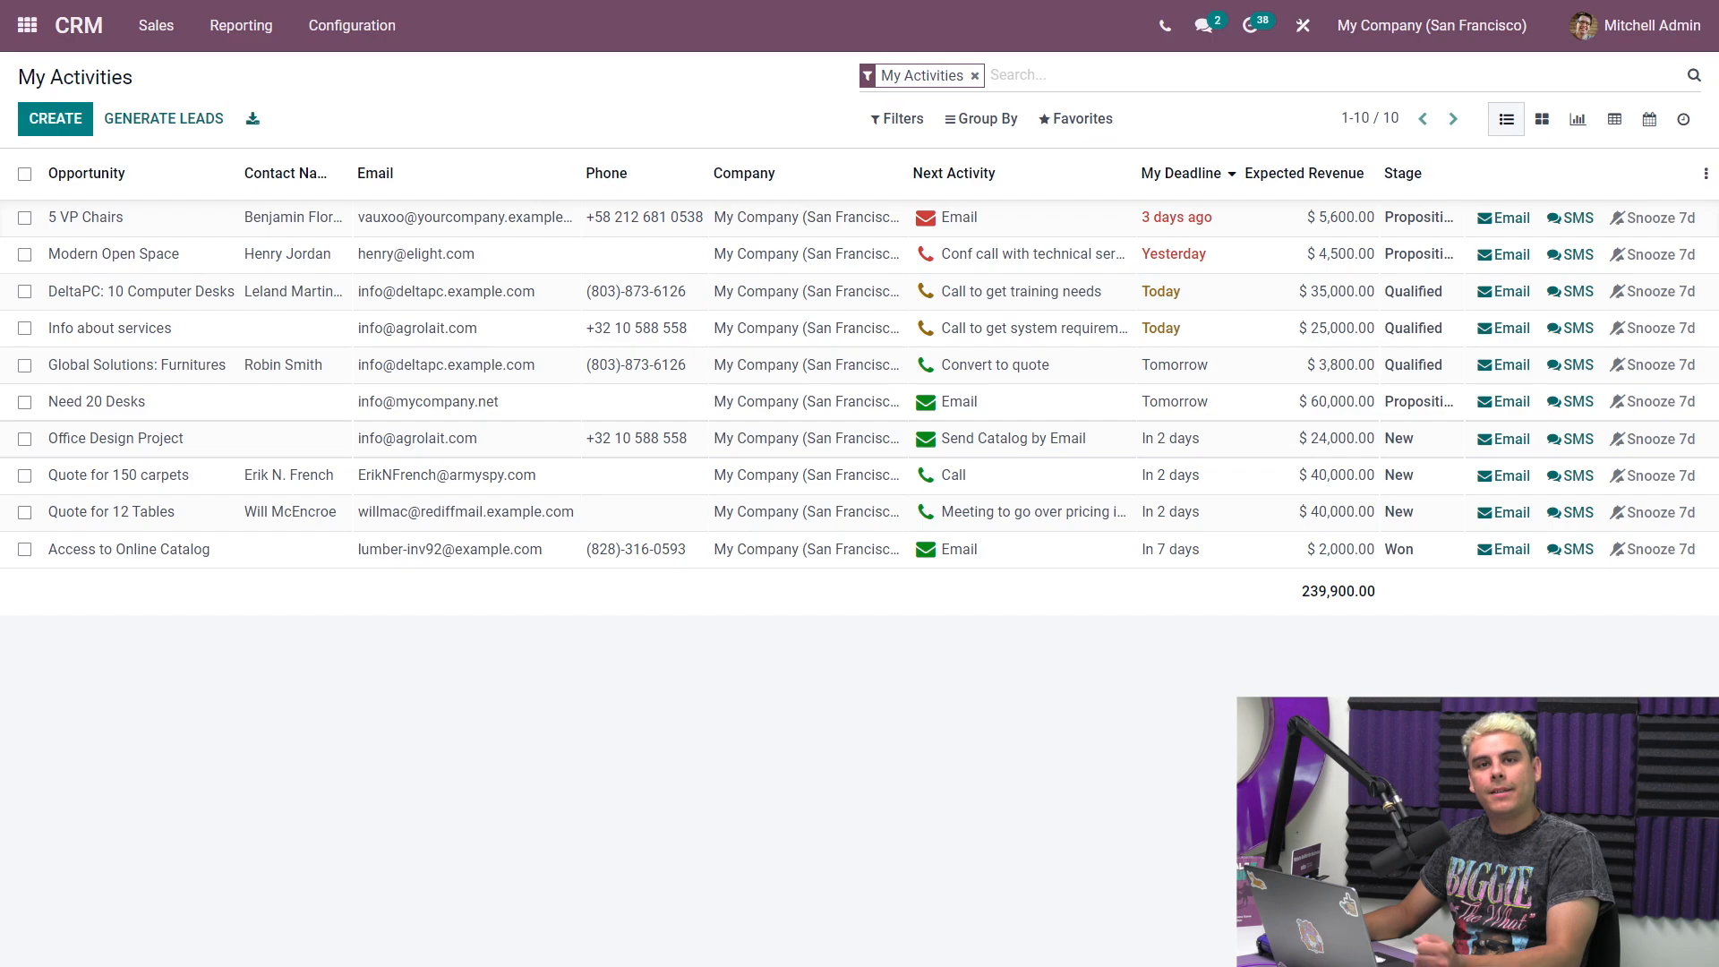
Step: Open the Make Quote activity type from the CRM configuration for editing
click(354, 38)
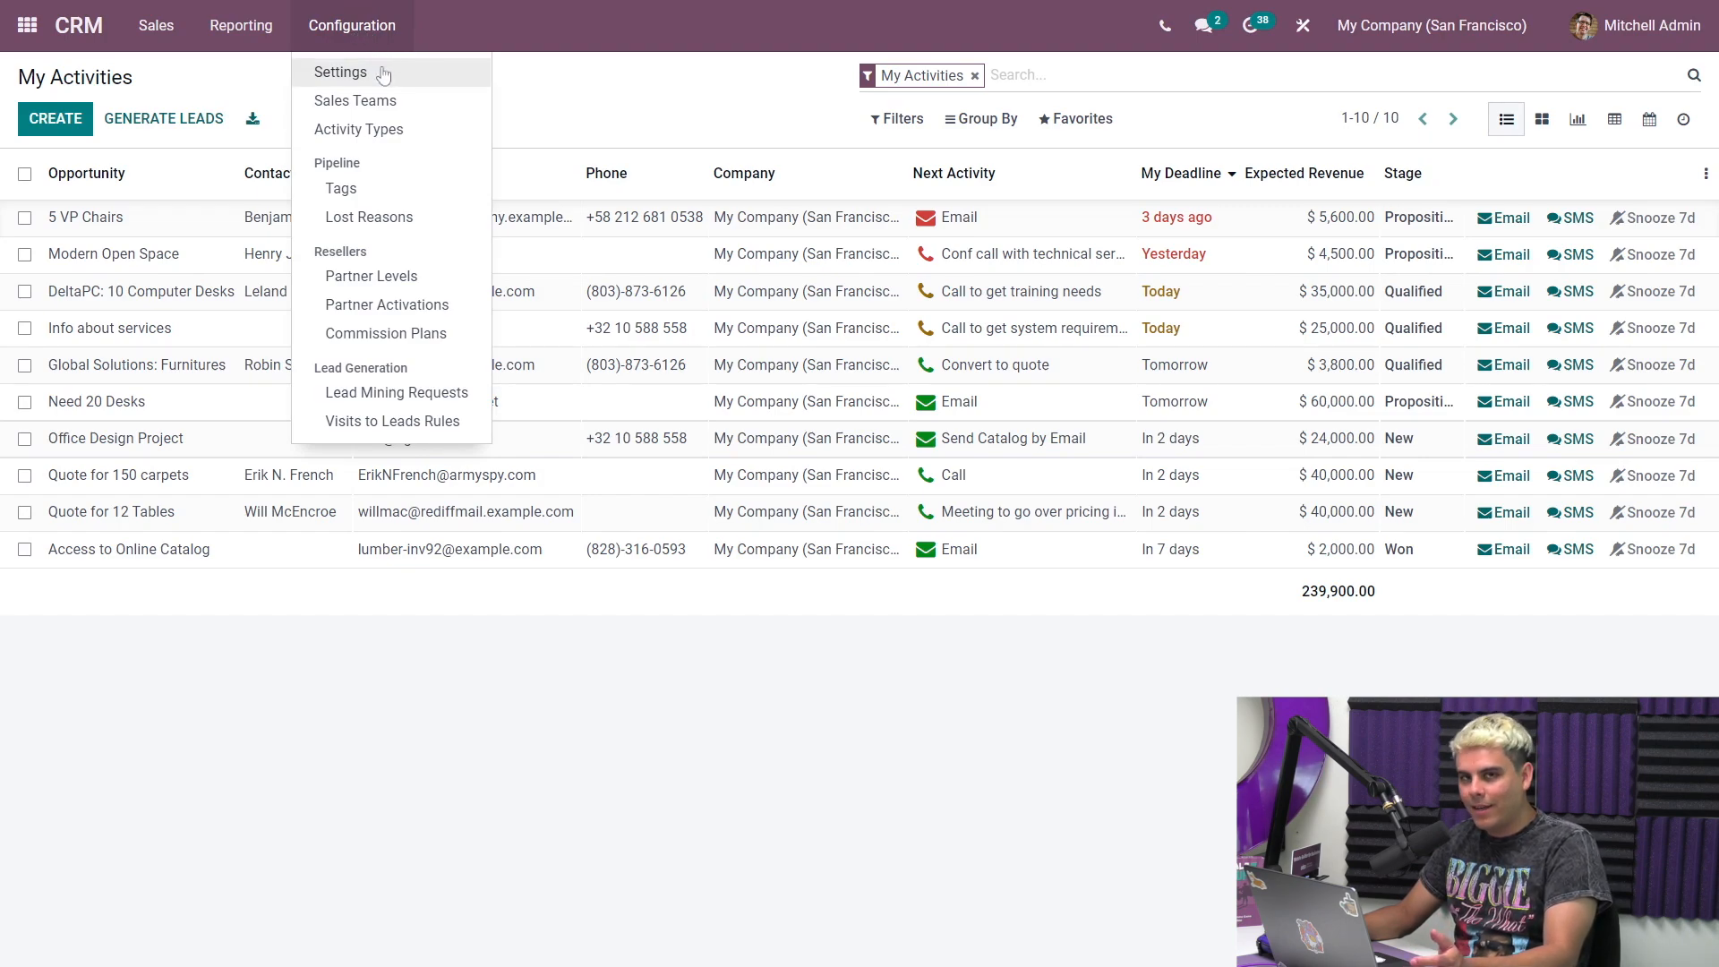
click(362, 129)
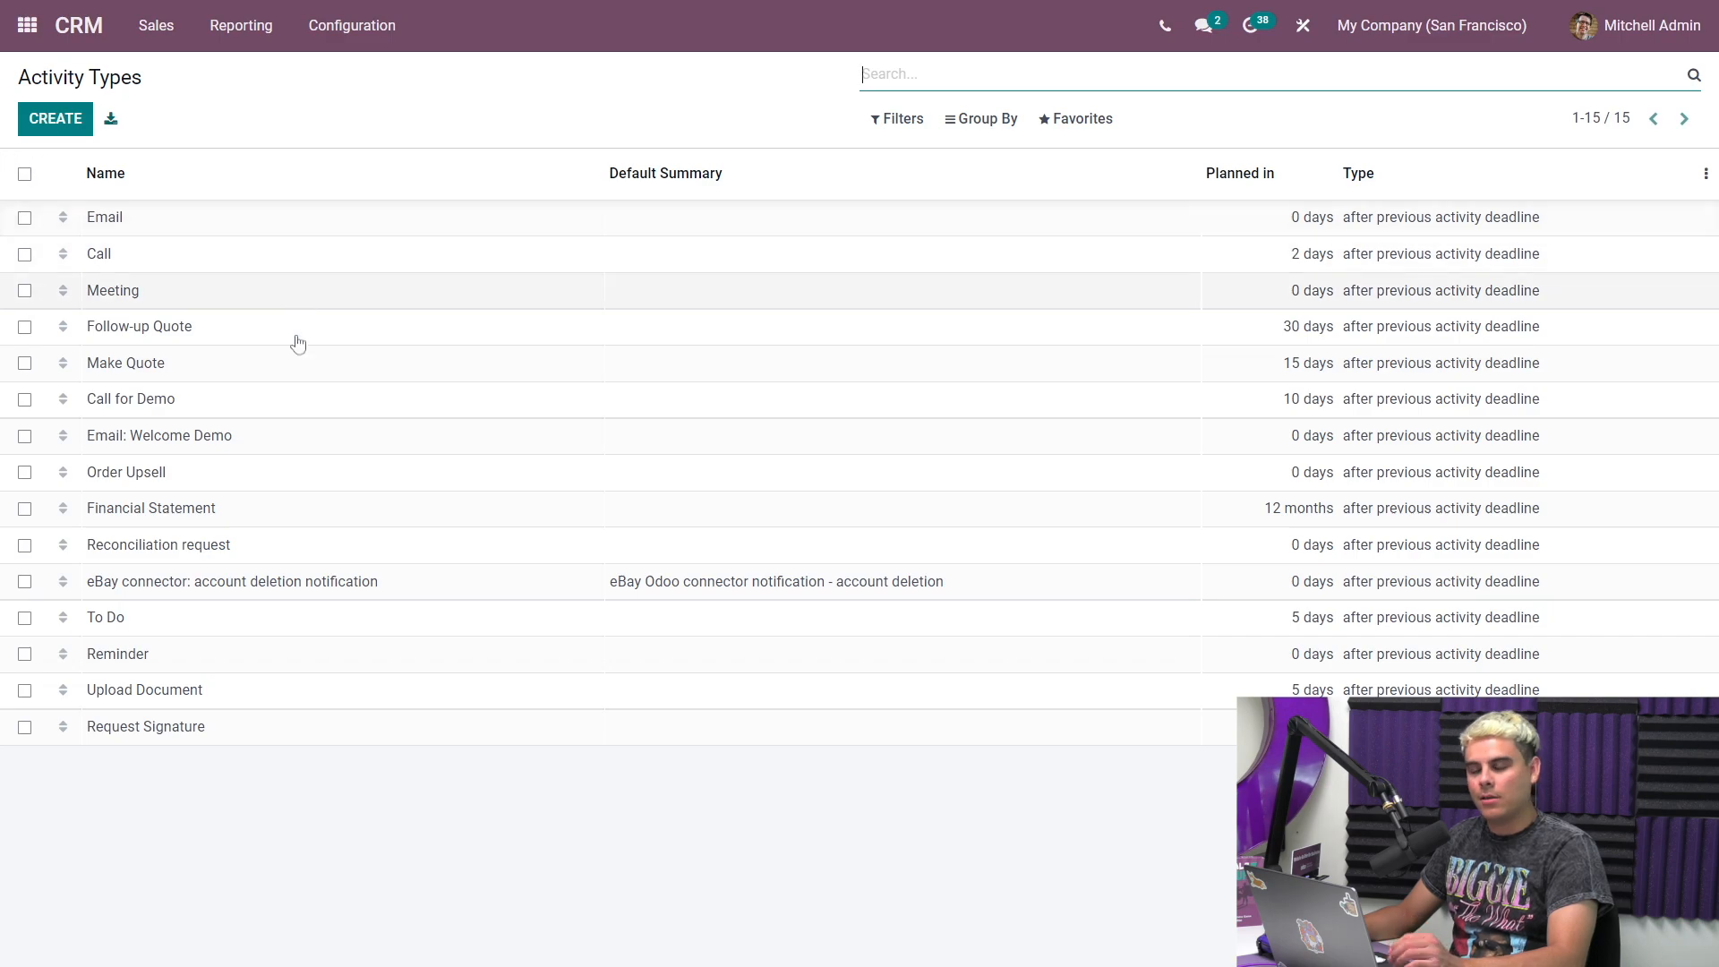
click(314, 369)
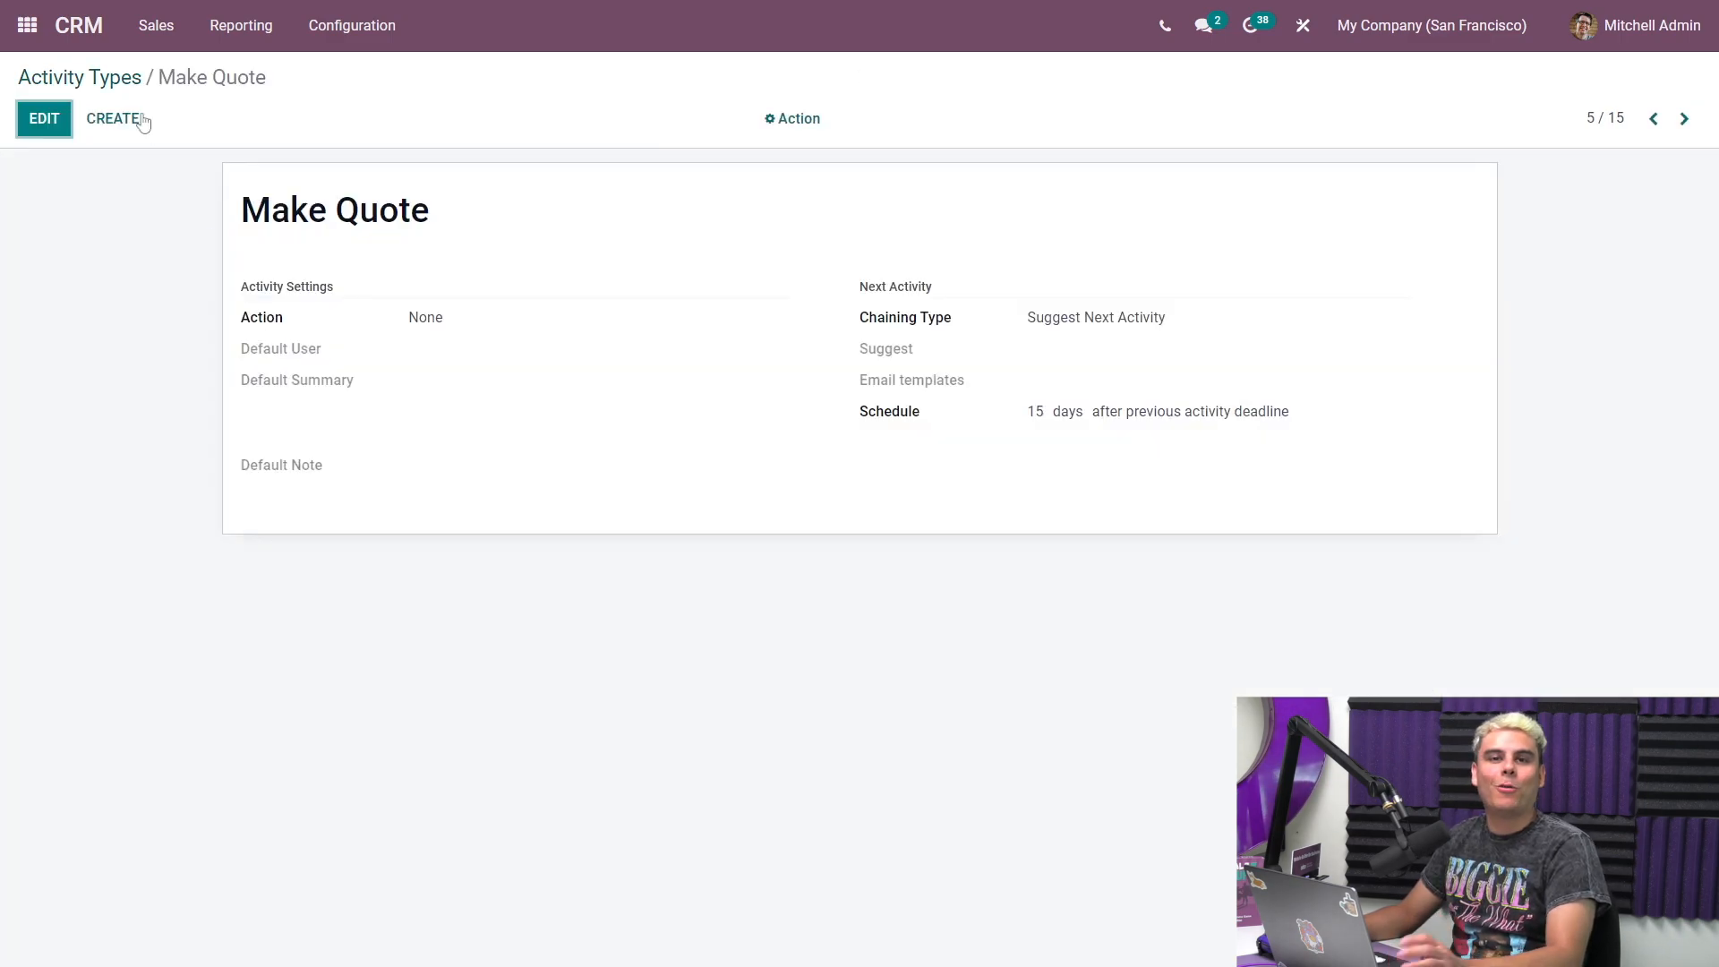
click(55, 127)
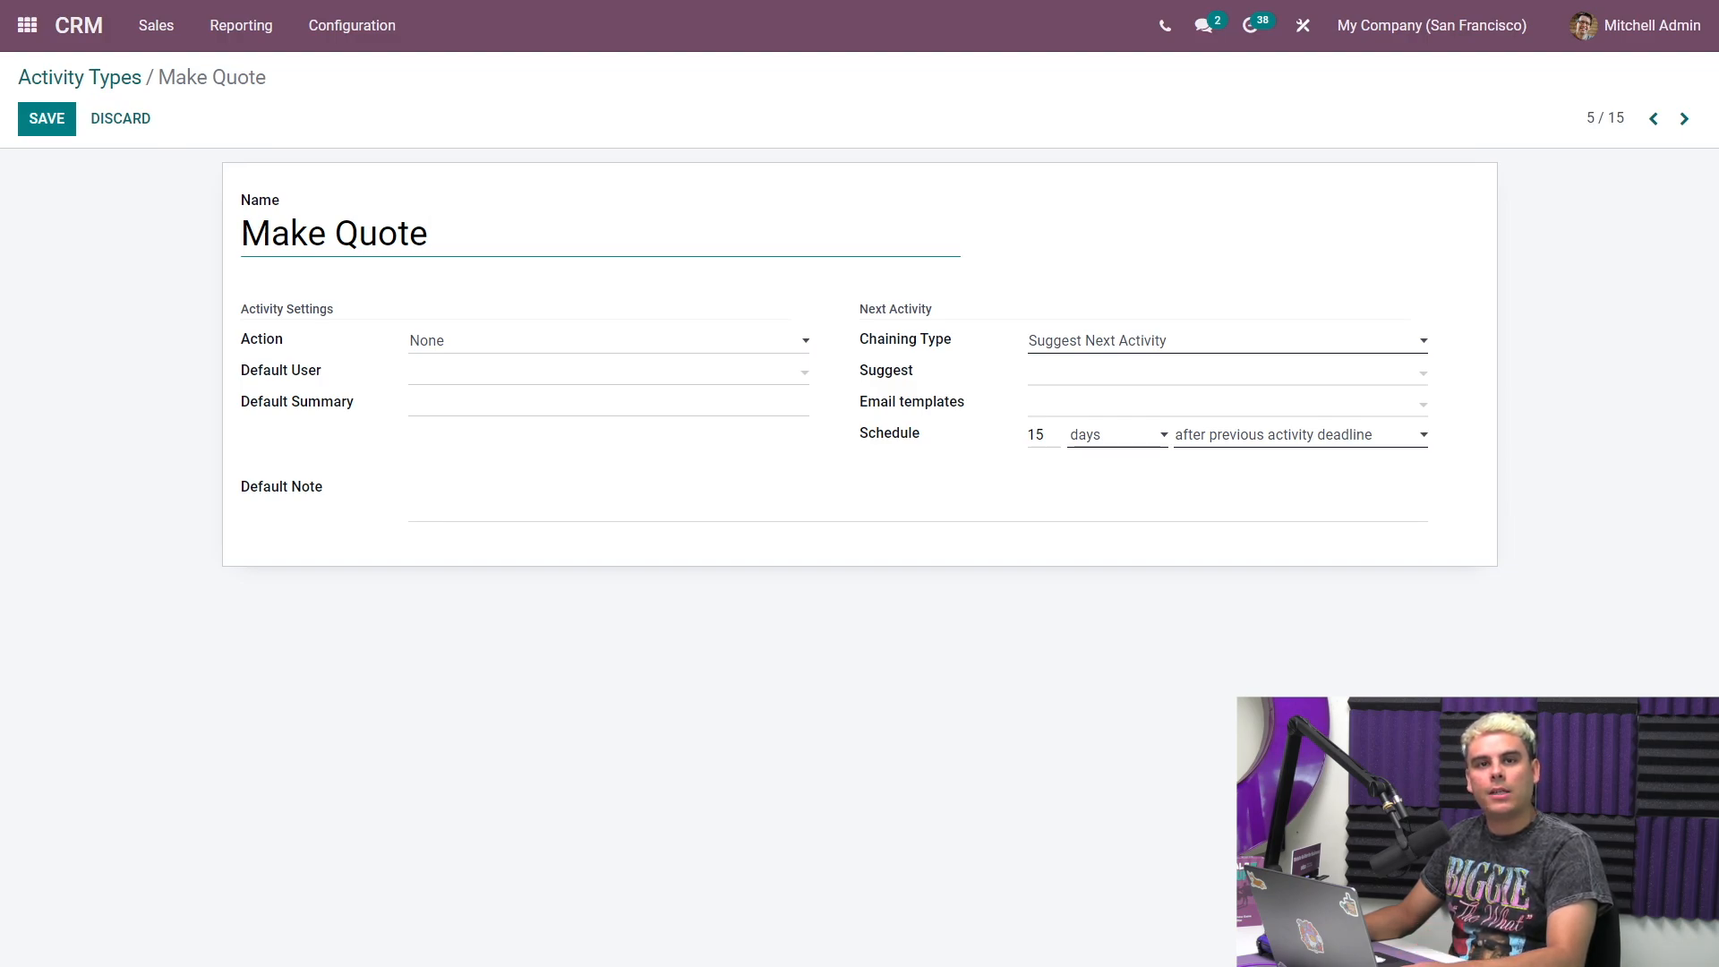
Step: Review the Action and Default User choices available for the Make Quote activity type
click(575, 340)
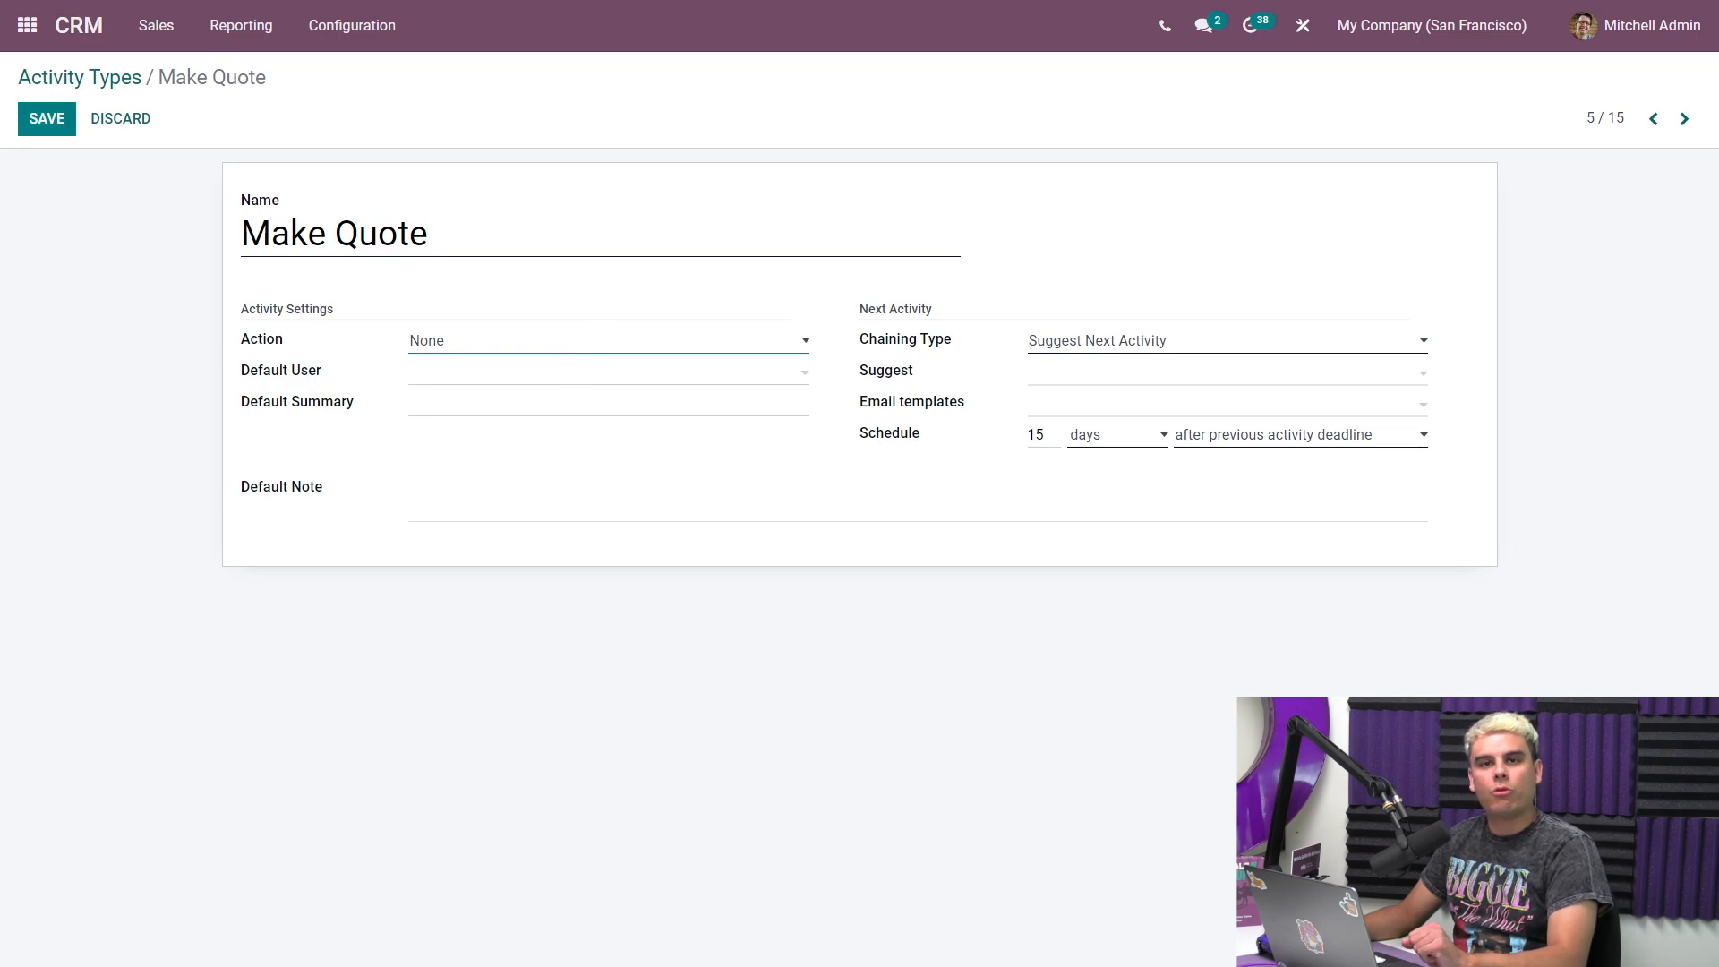
click(542, 302)
click(513, 383)
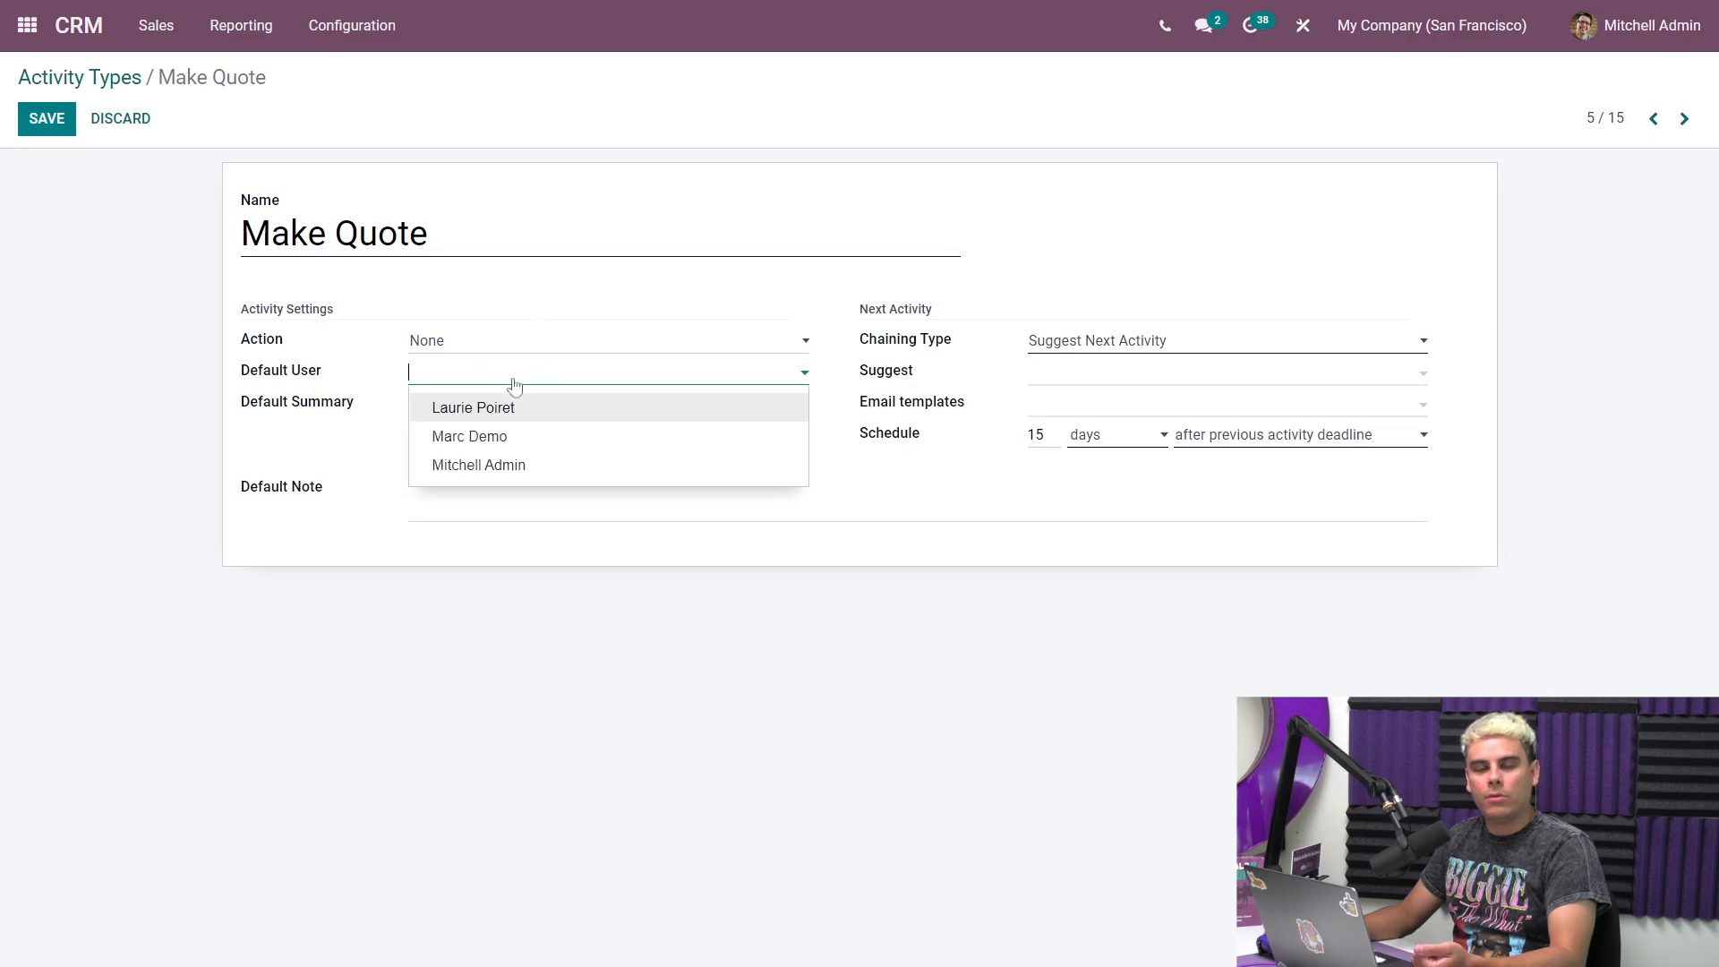
click(364, 372)
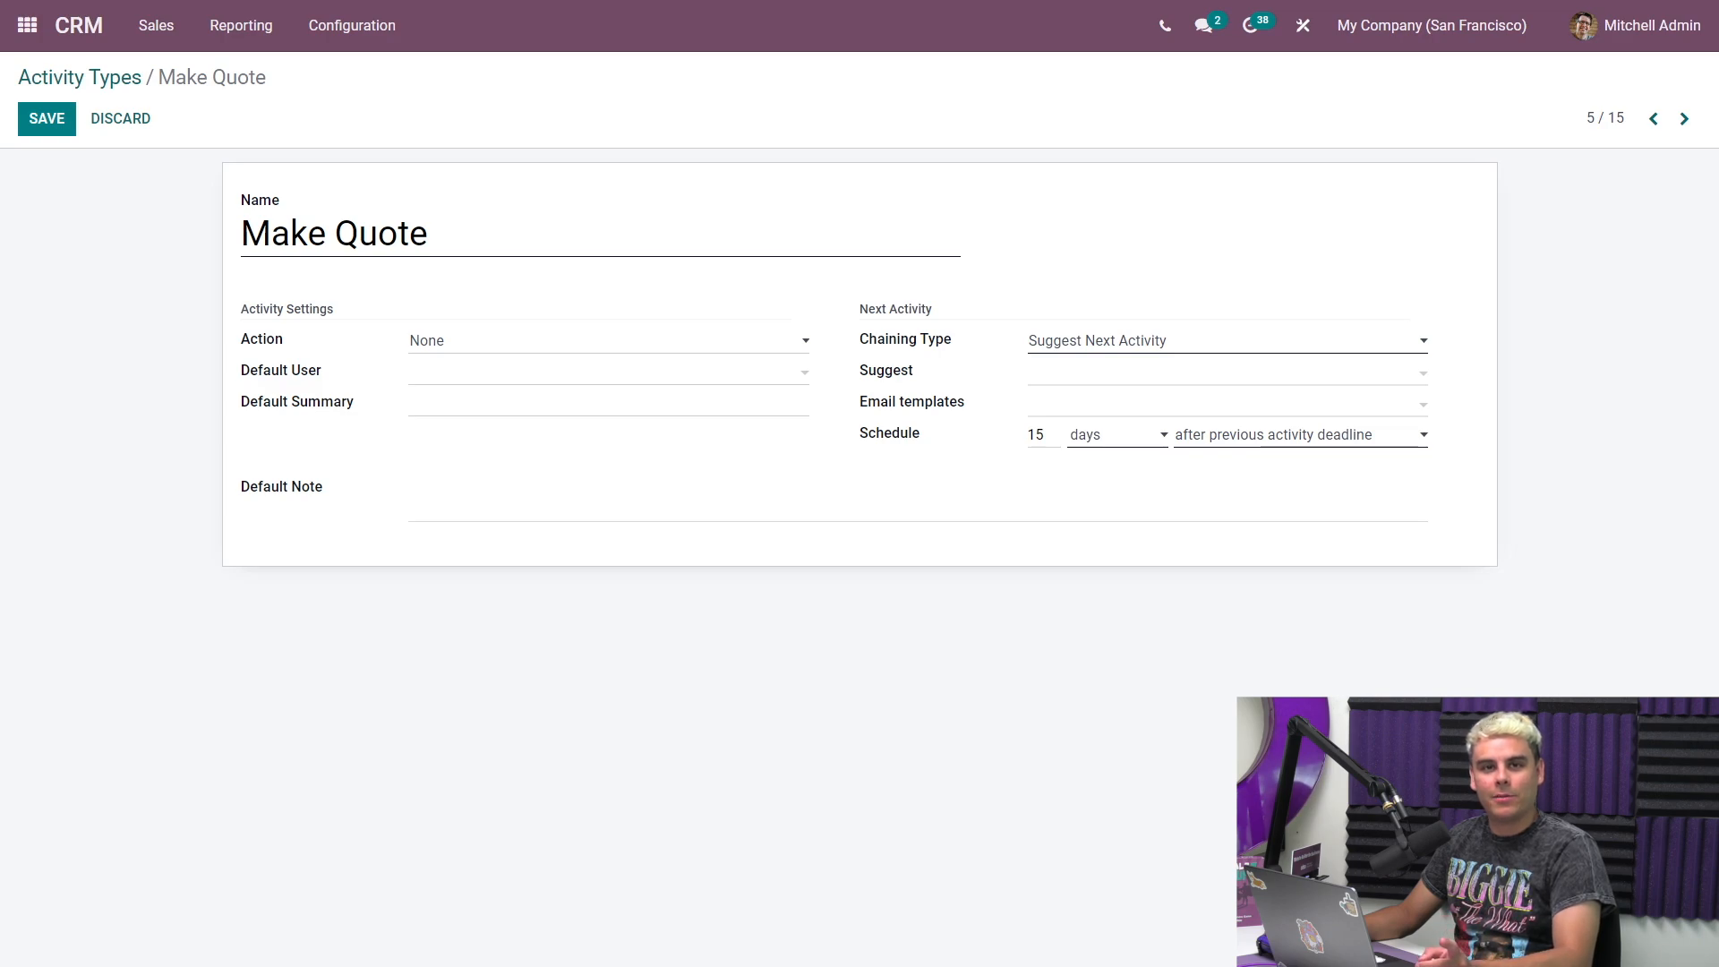
Step: Set the Make Quote chaining type to Trigger Next Activity with Email as the triggered activity
click(1132, 340)
click(1135, 363)
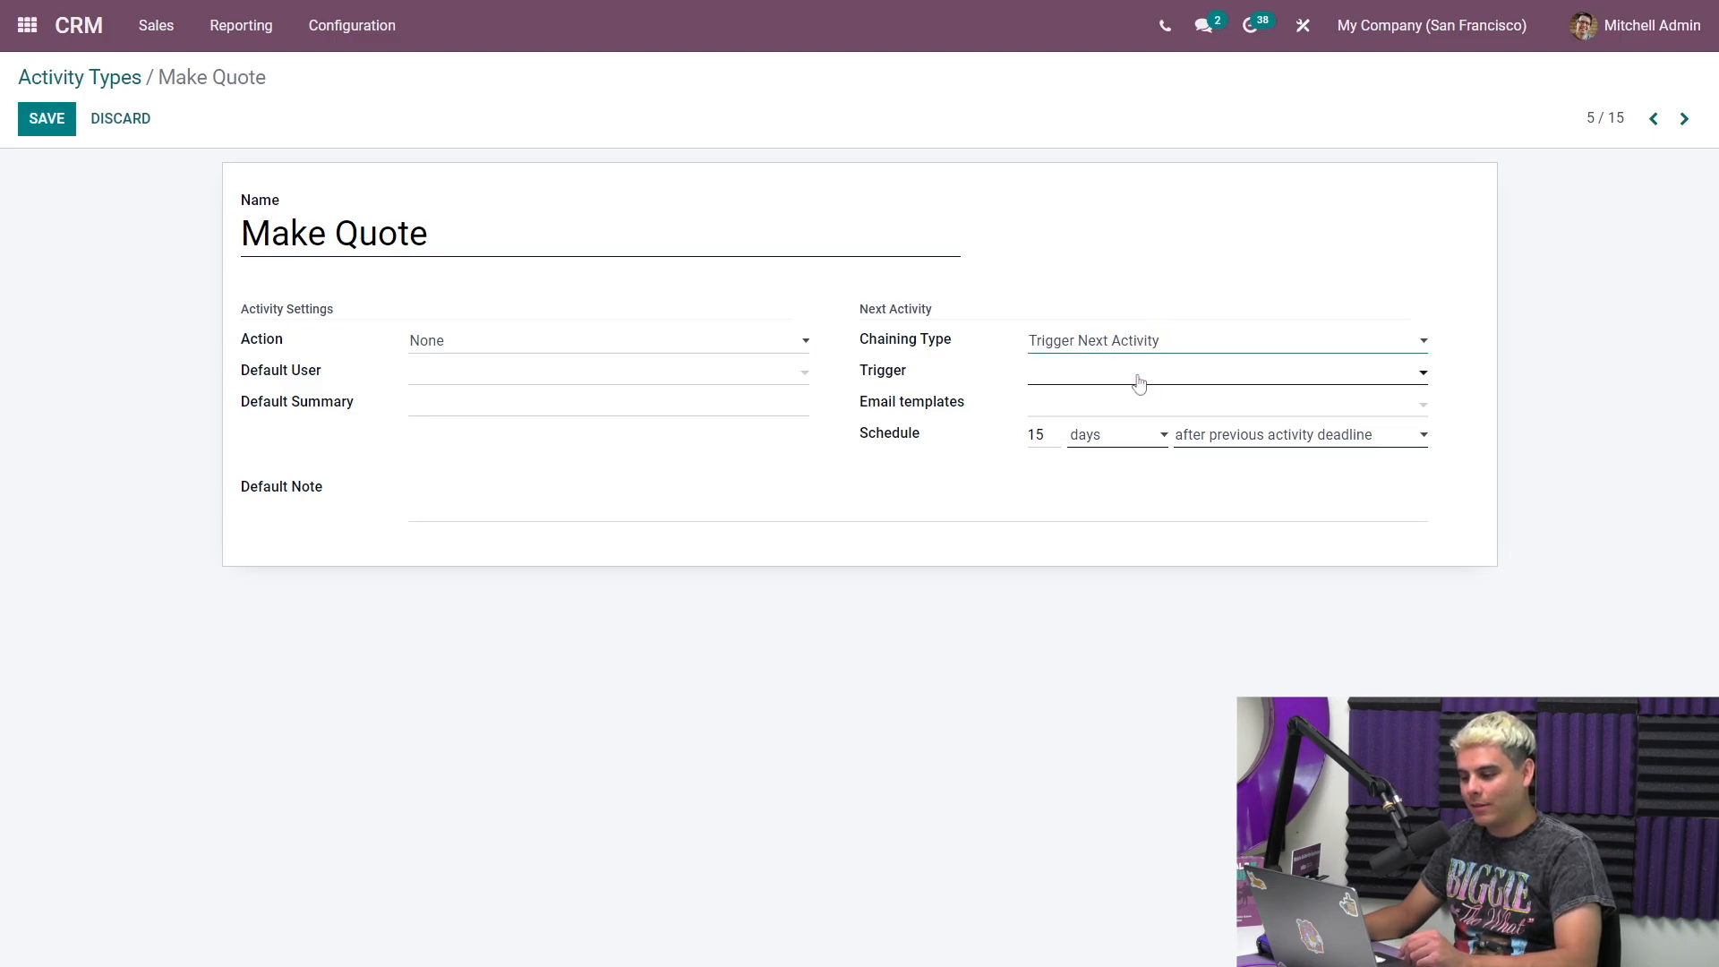
click(1074, 383)
click(1082, 402)
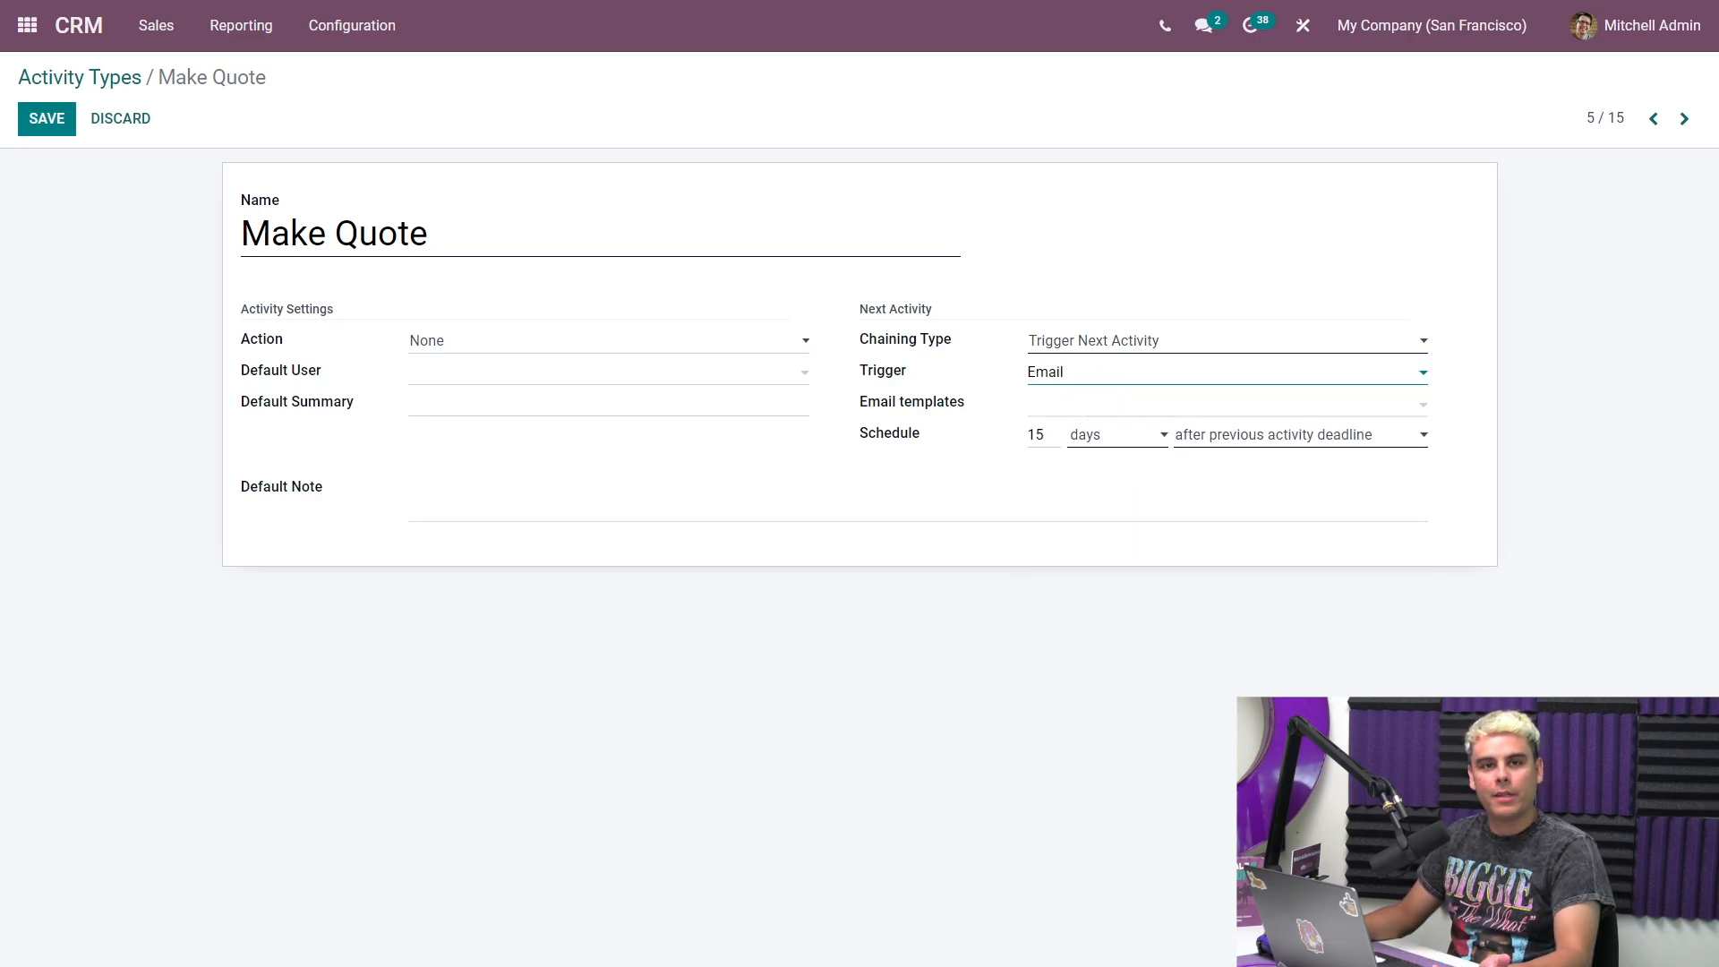
Step: Set the Make Quote next-activity schedule to 15 days after completion date and save the activity type
click(1010, 435)
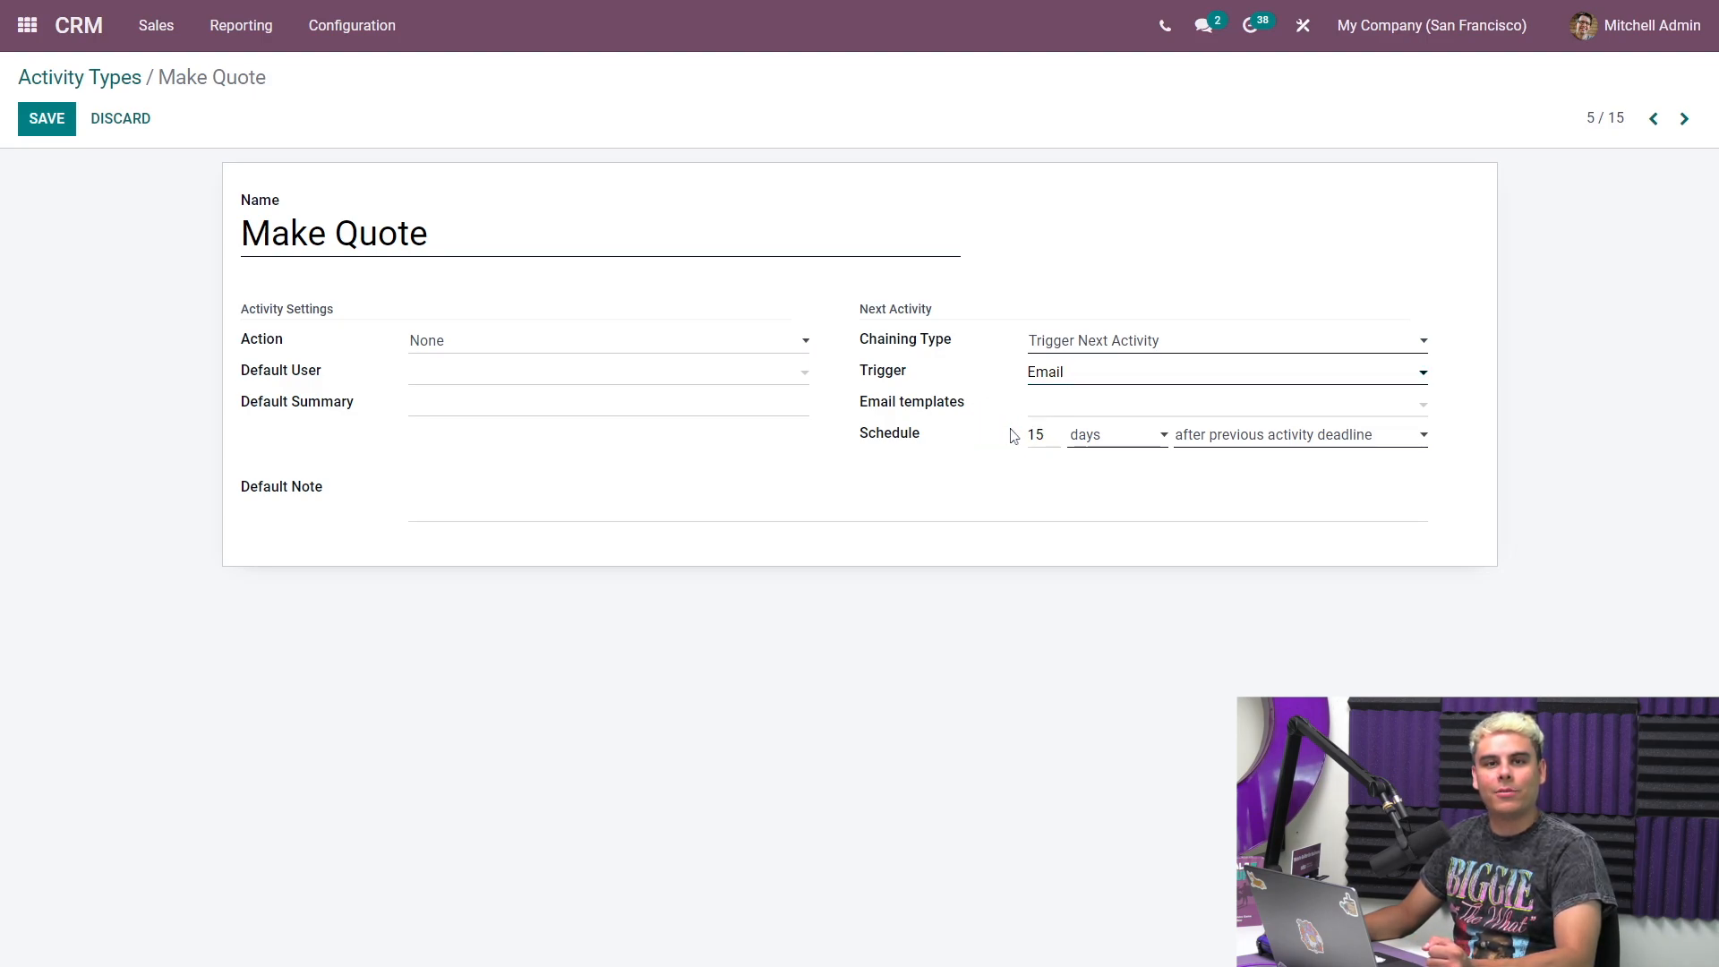
click(1039, 435)
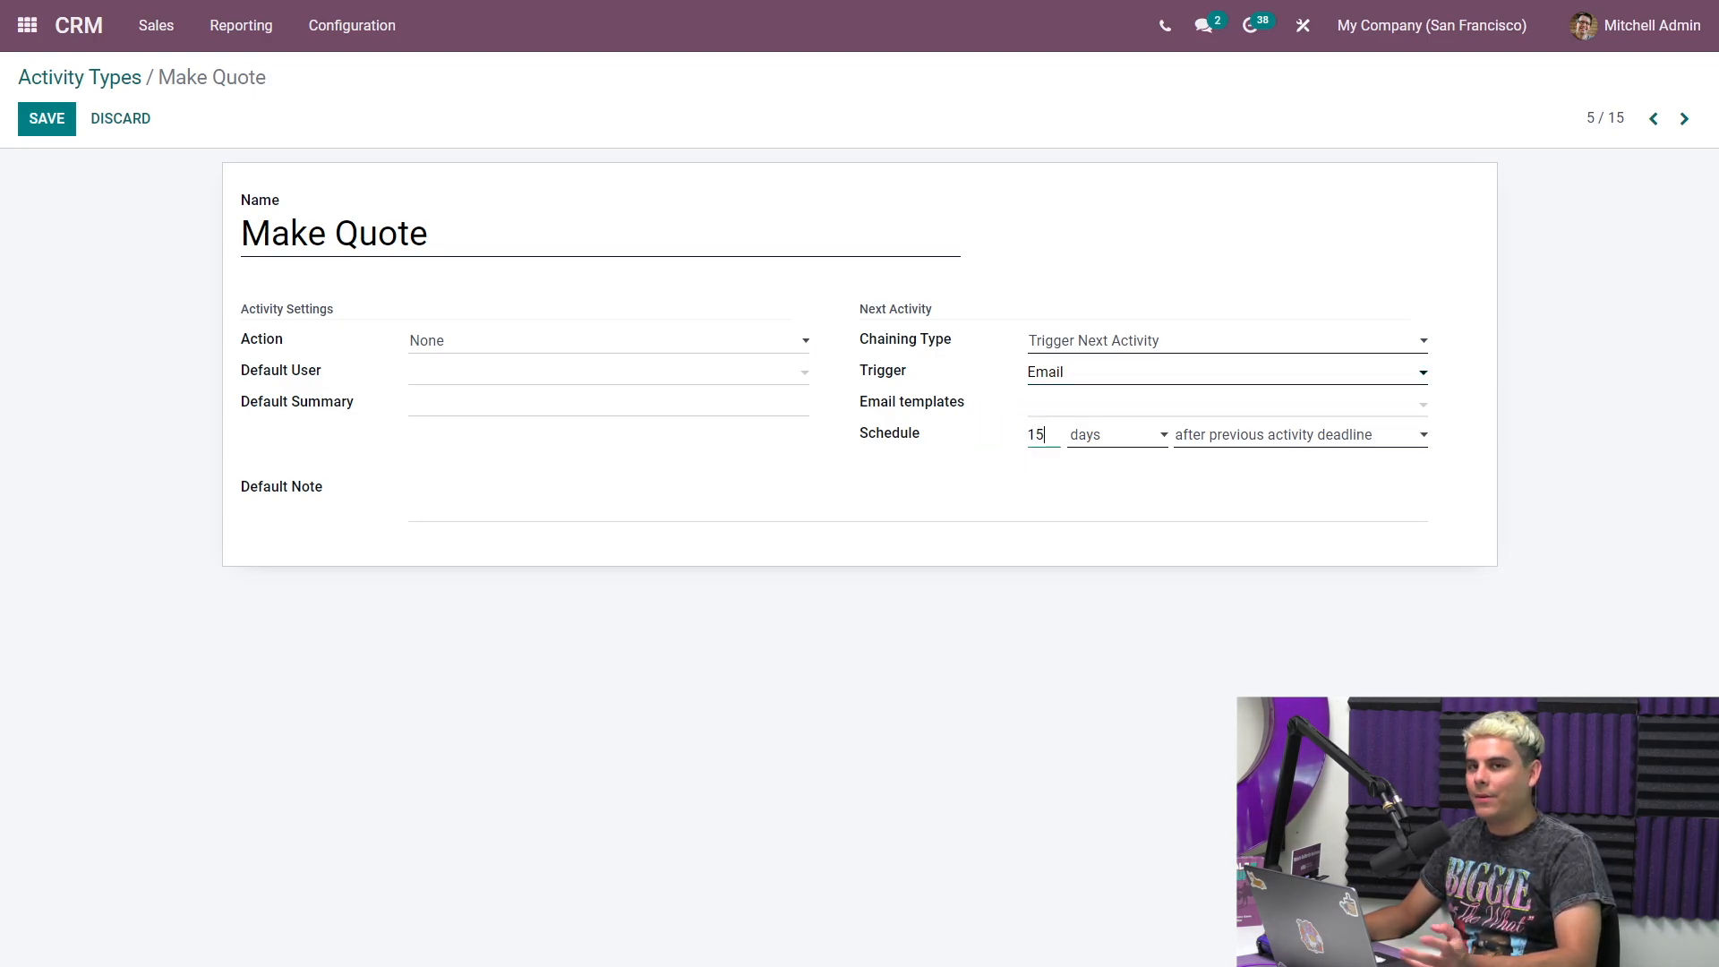
click(1212, 444)
click(1216, 455)
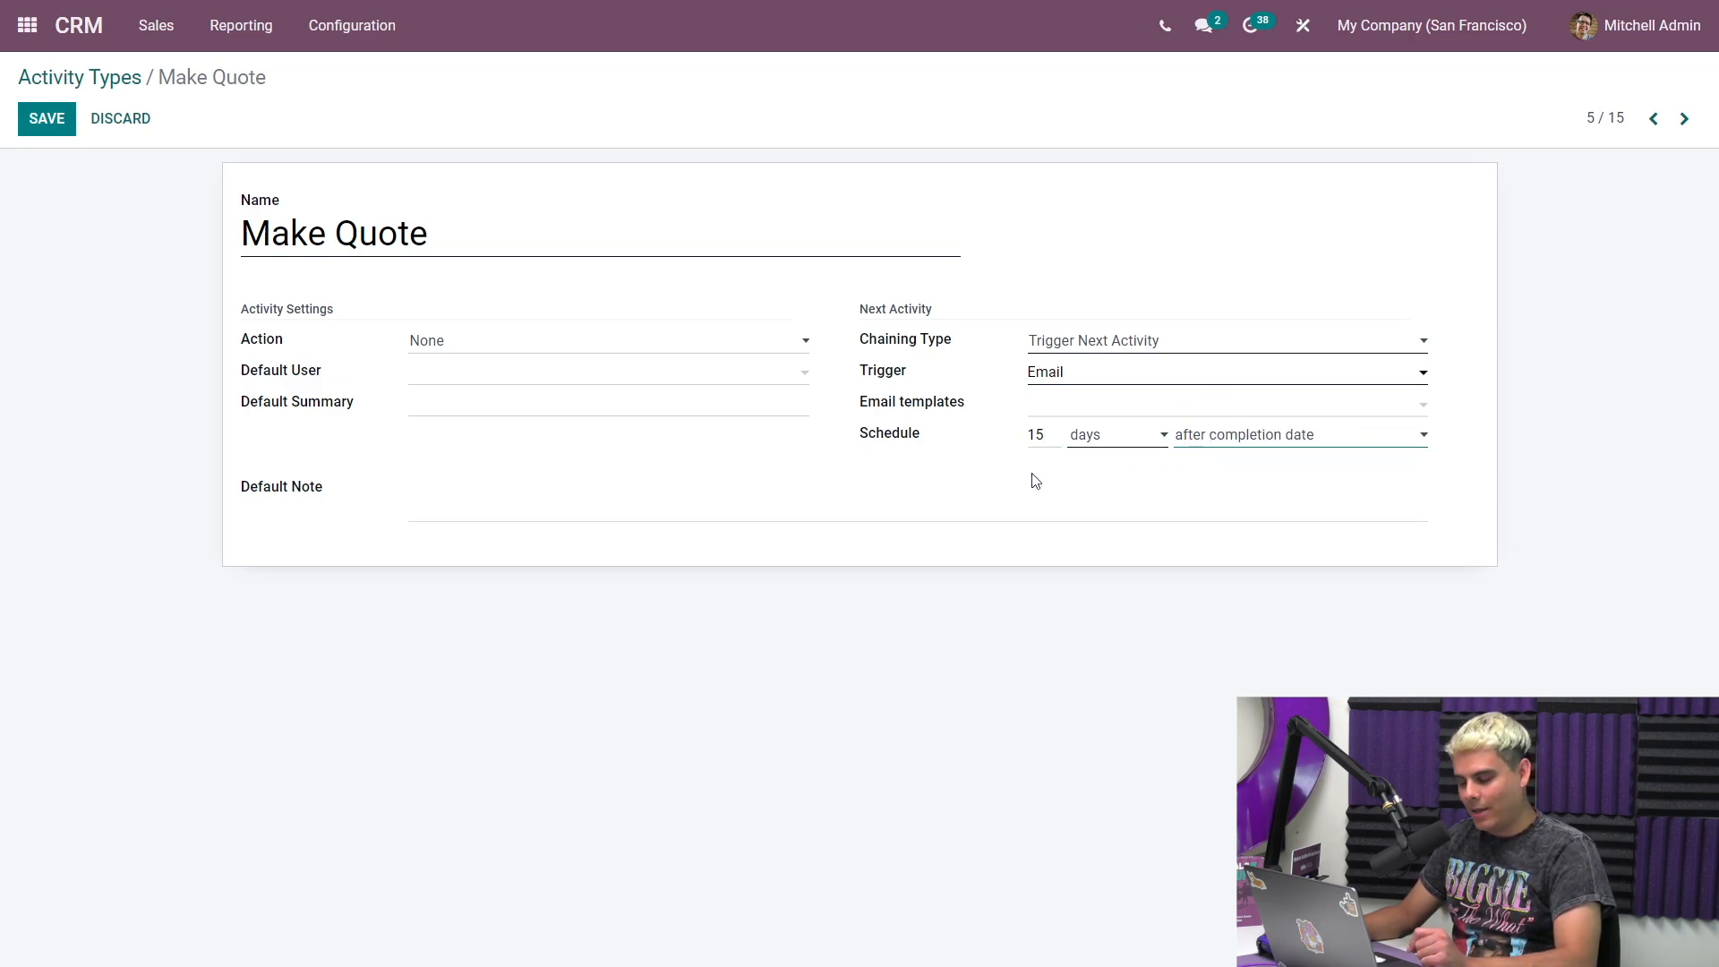
click(38, 121)
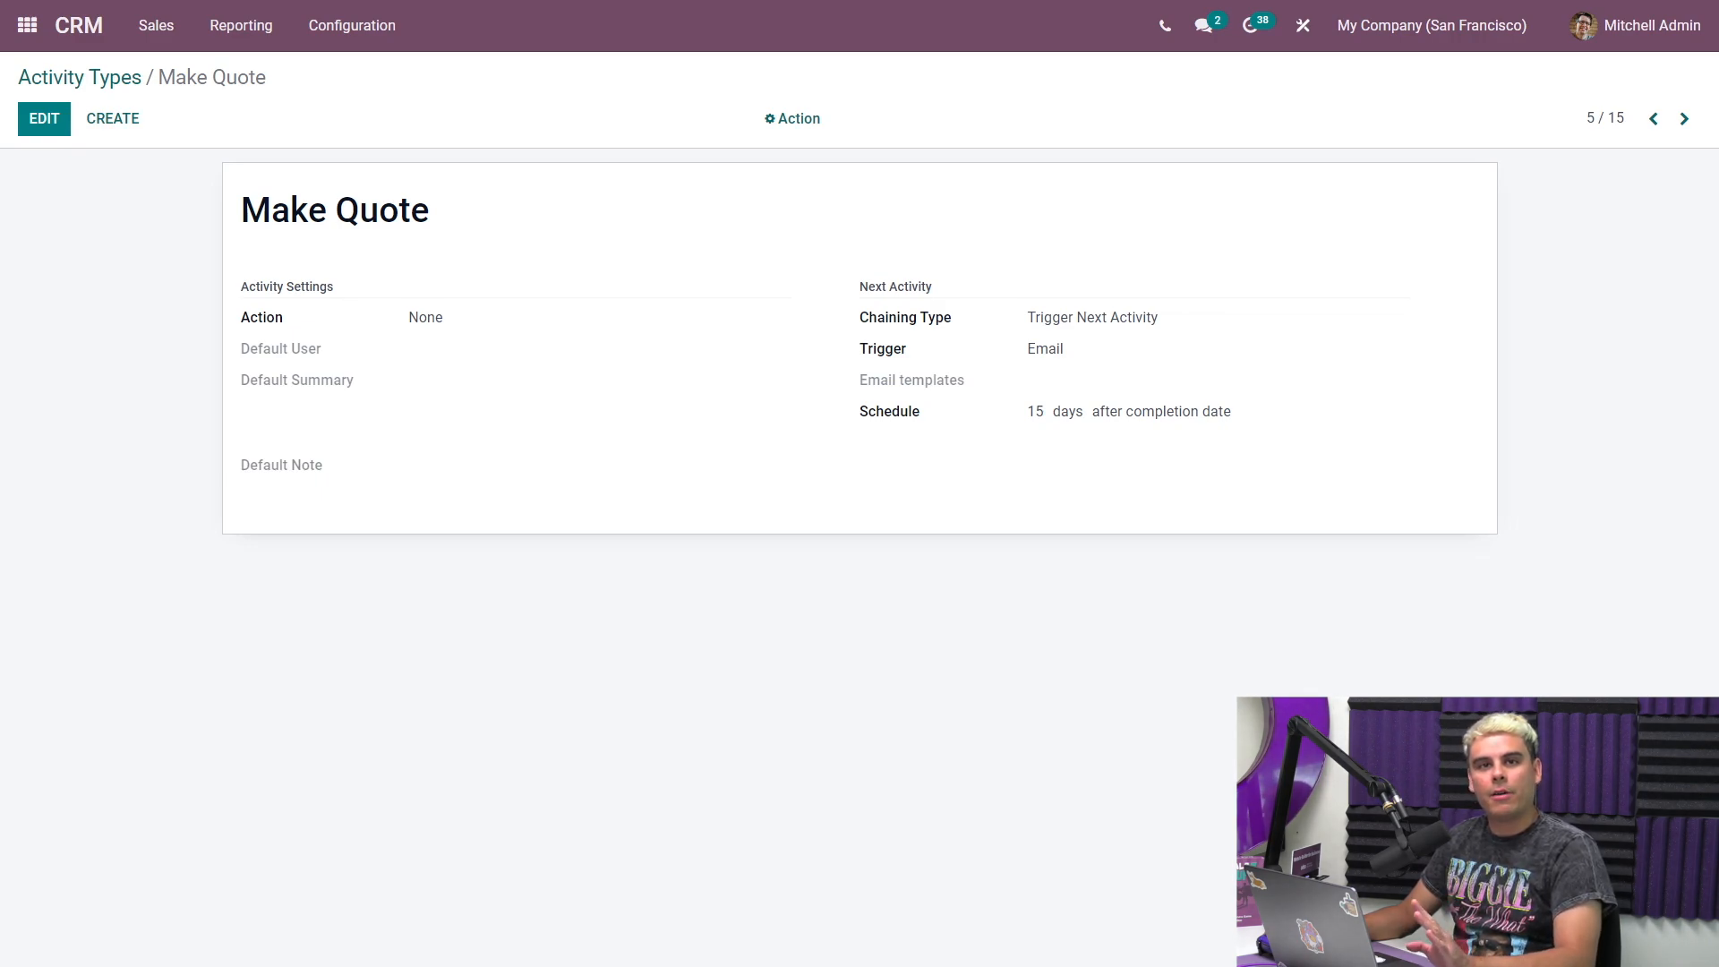
Step: Schedule a Make Quote activity on the Quote for 600 Chairs opportunity in the pipeline
click(78, 27)
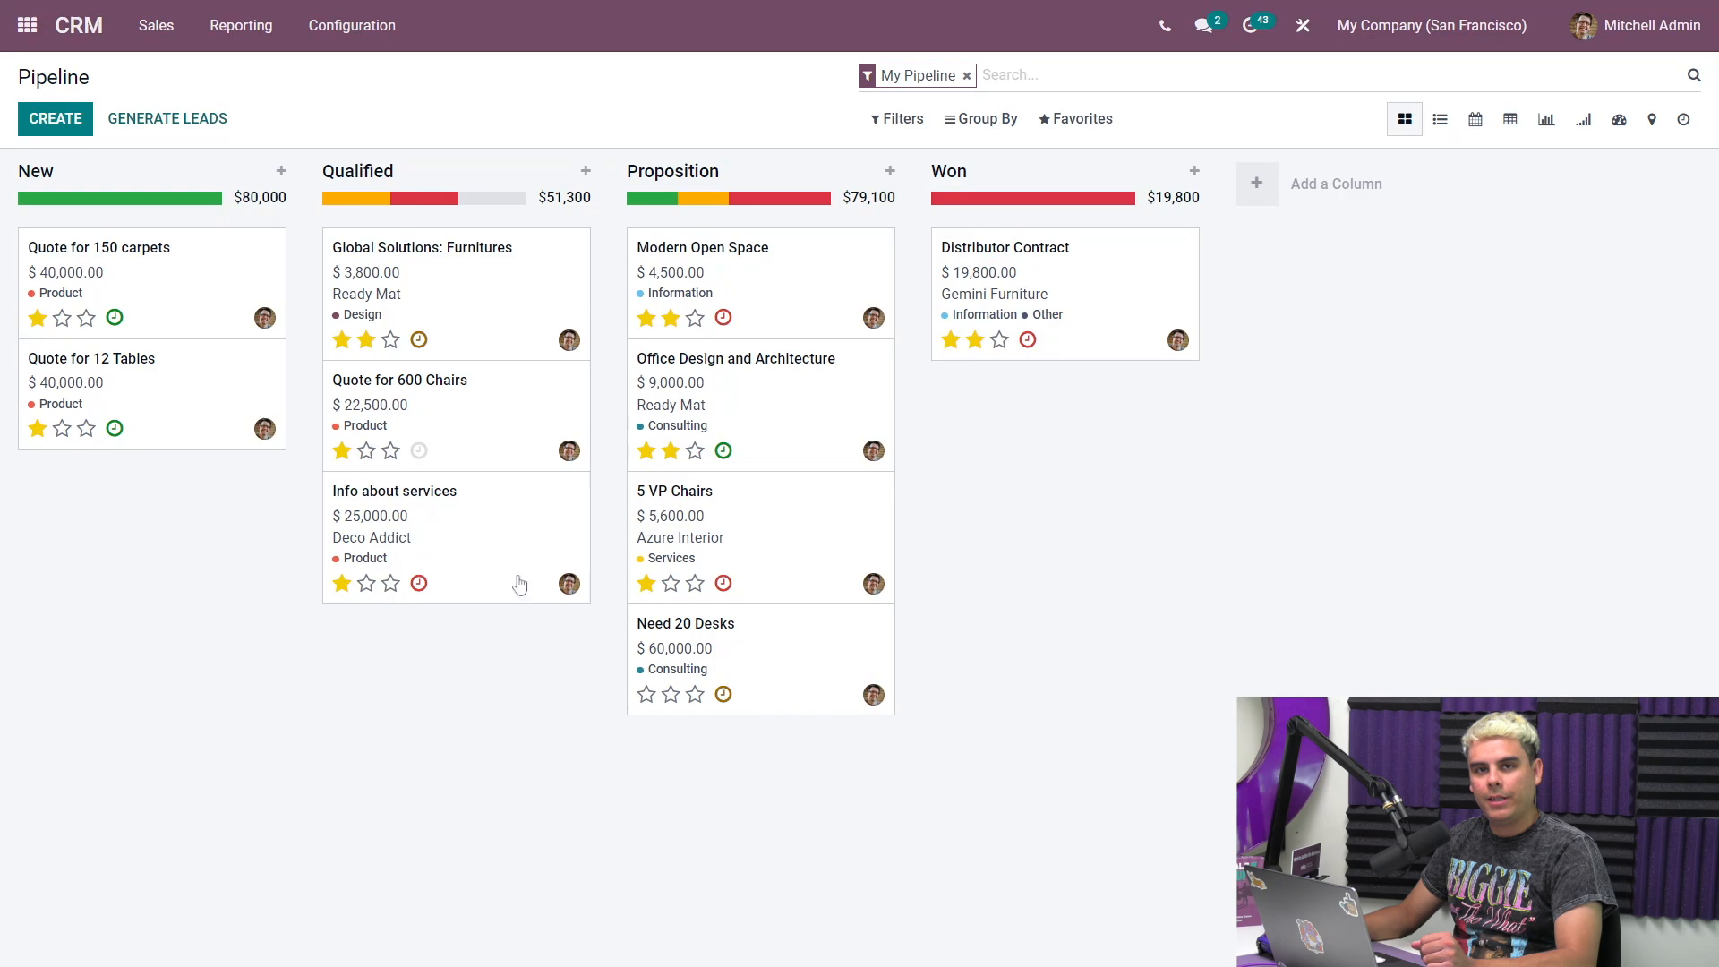
click(421, 452)
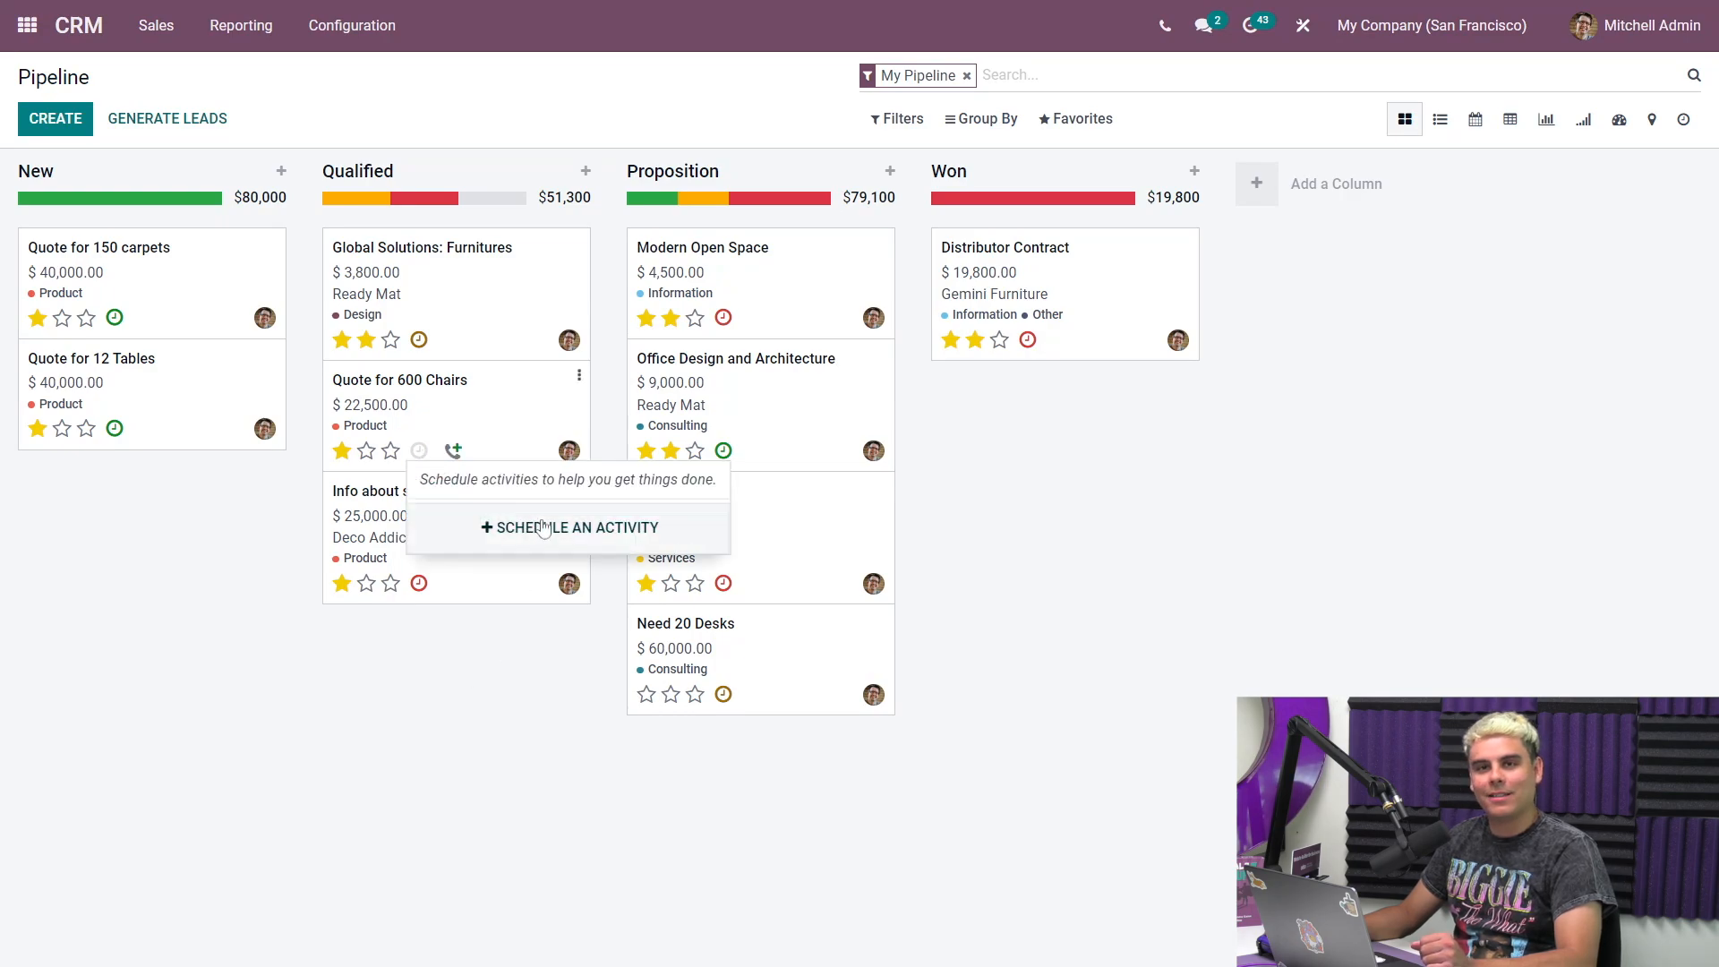
click(594, 521)
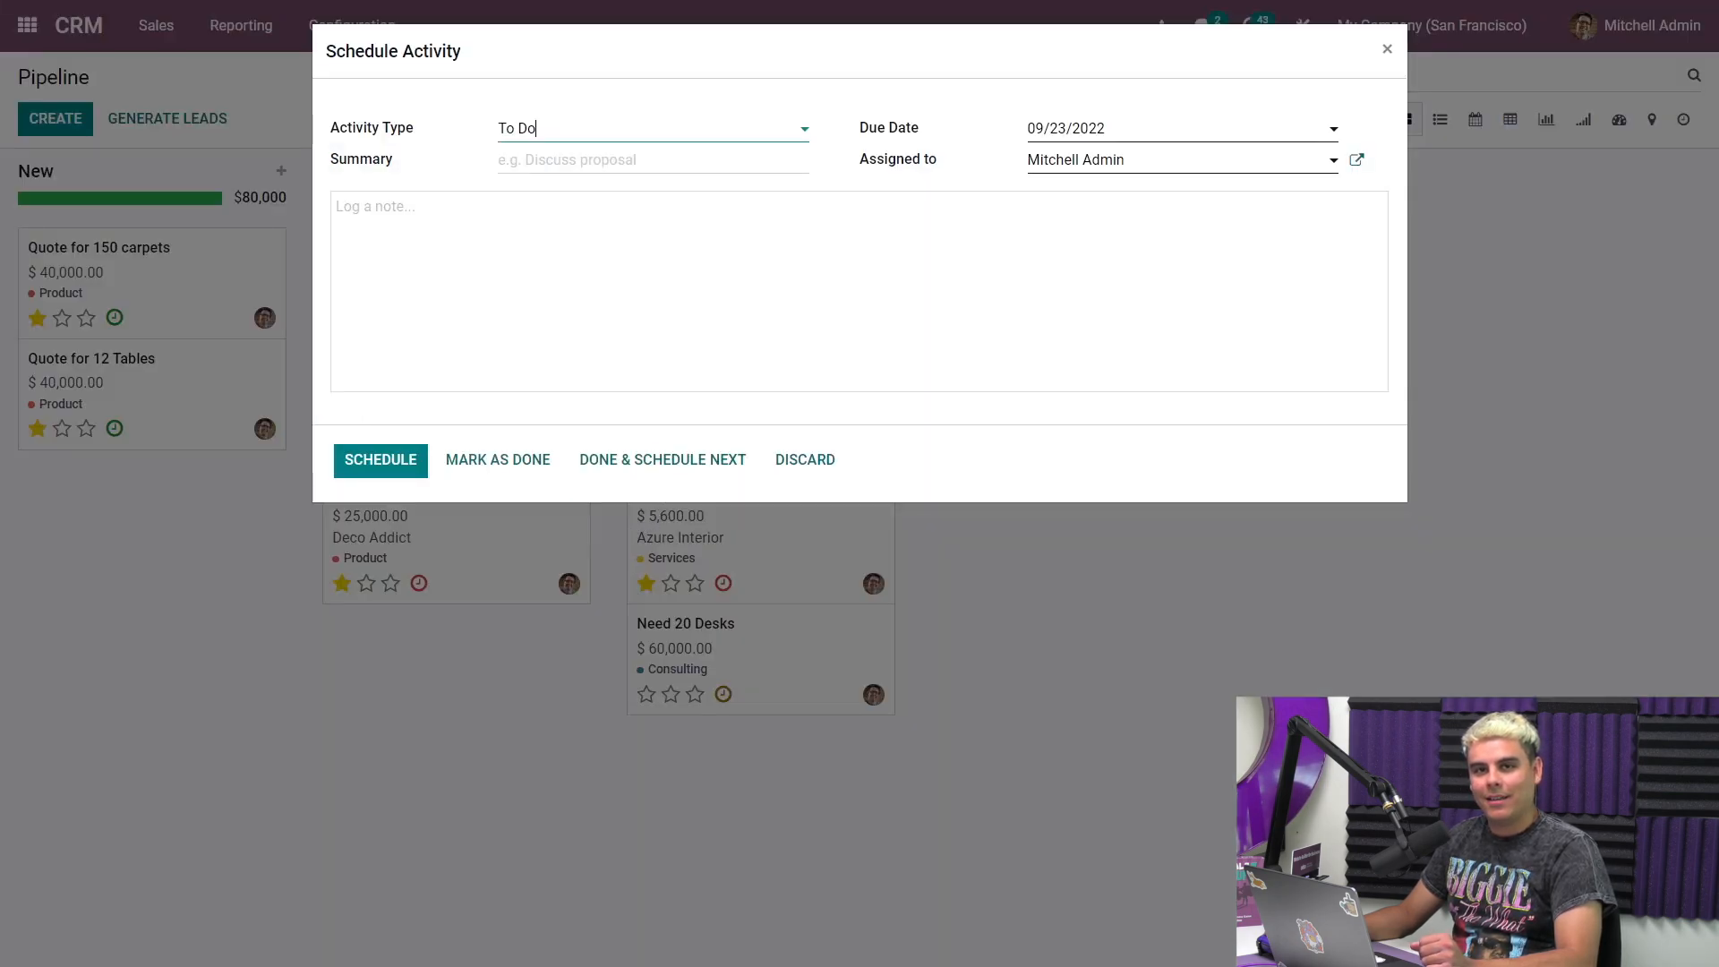
click(587, 136)
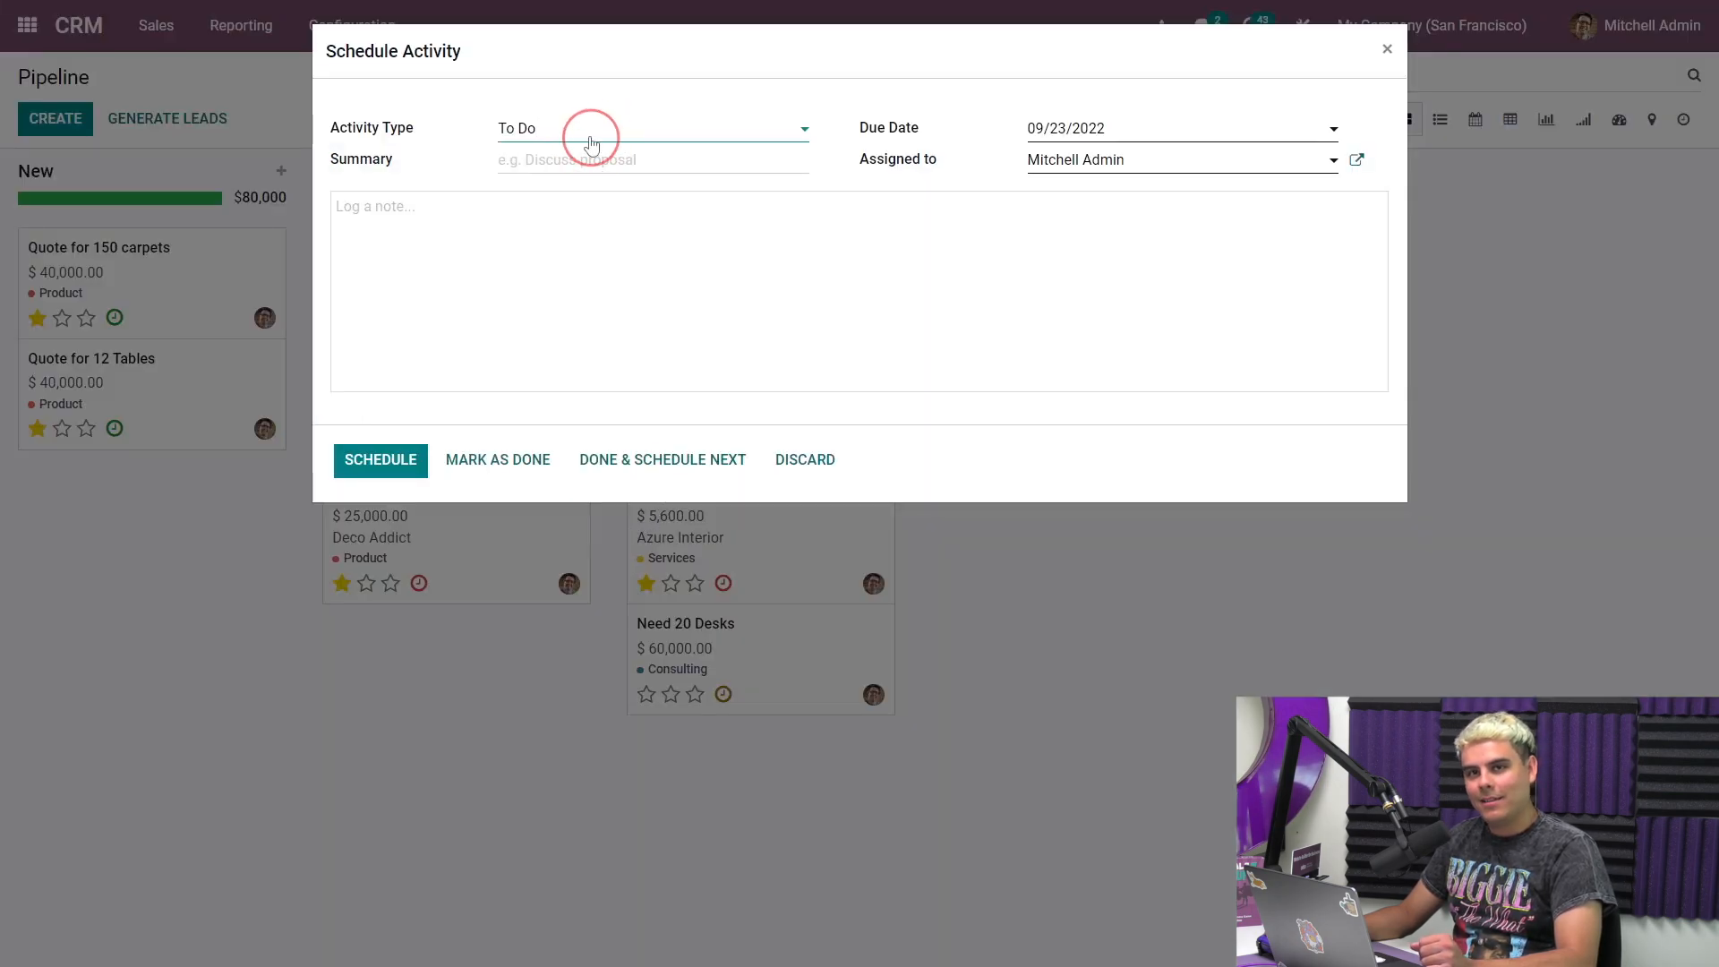
click(587, 278)
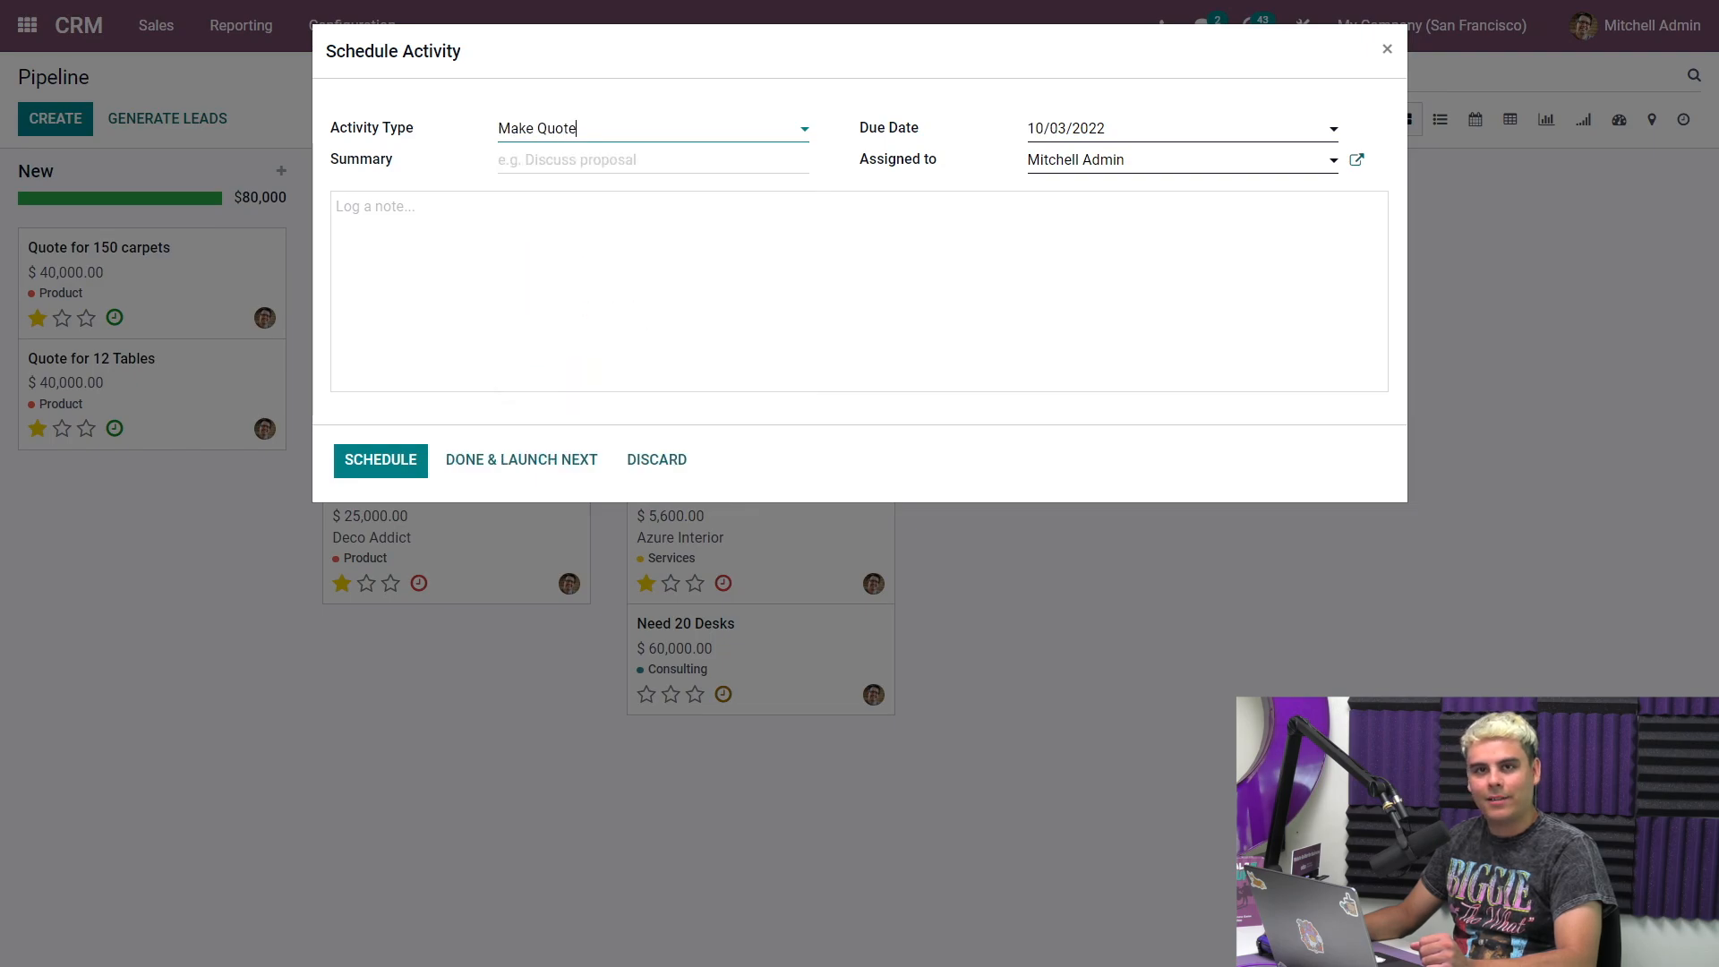
click(373, 469)
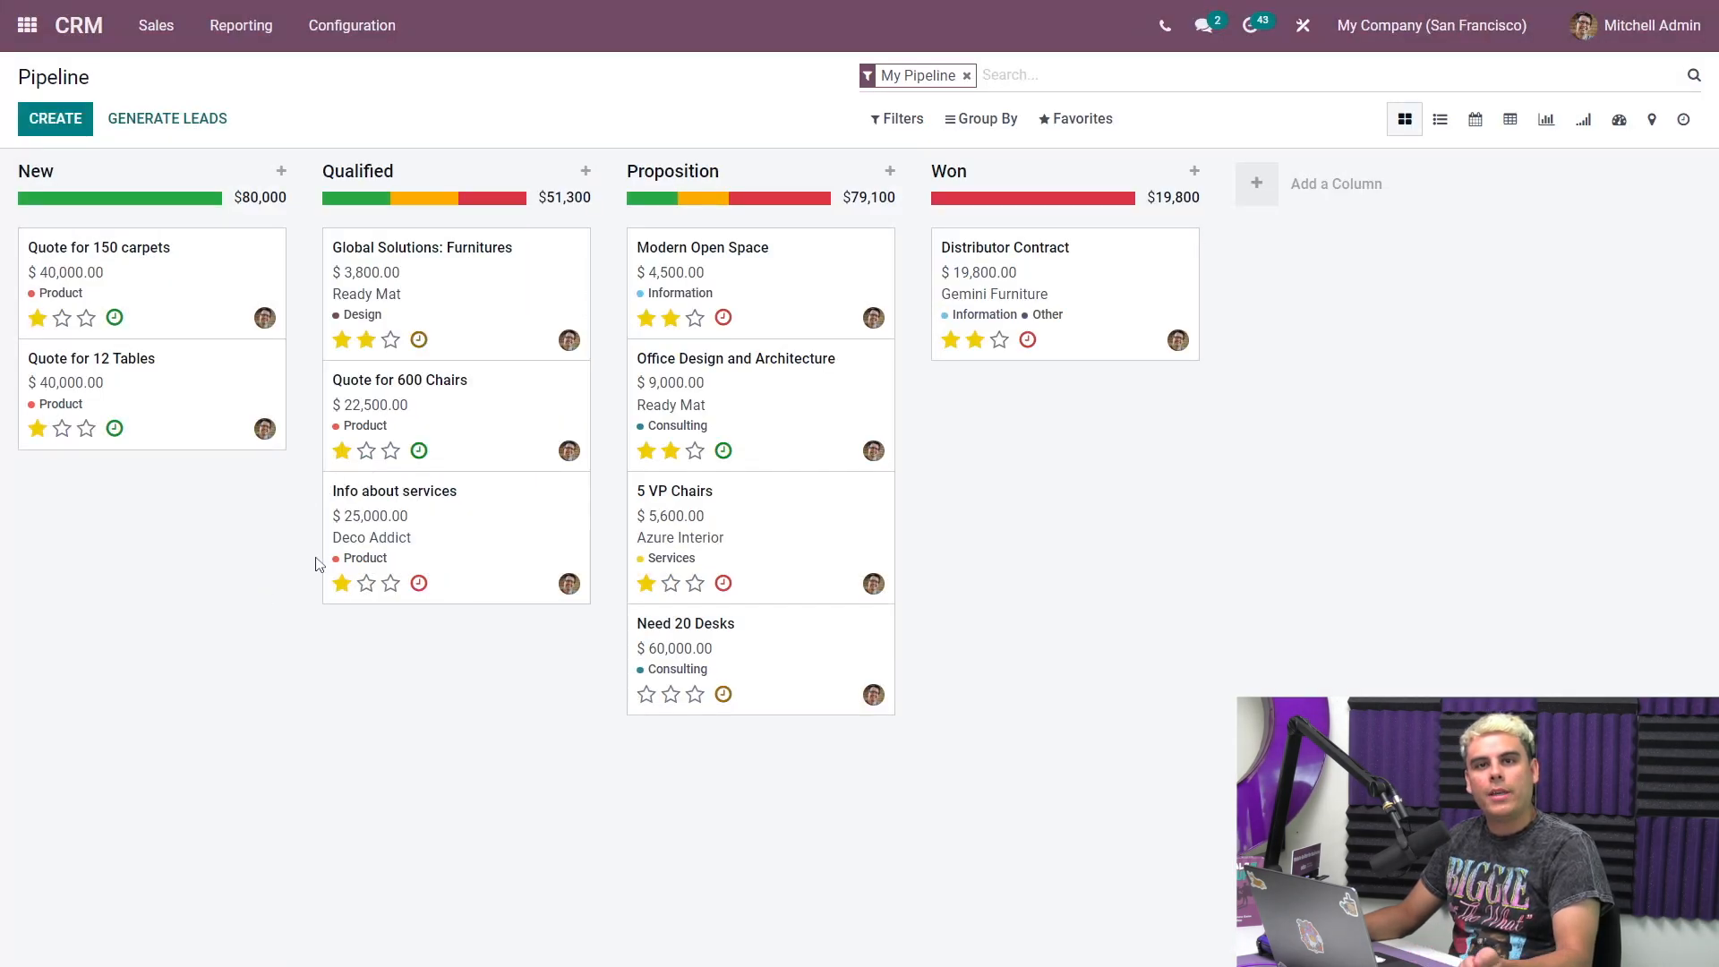
Step: Open the Quote for 600 Chairs opportunity, mark its Make Quote activity done and schedule the next one
click(473, 448)
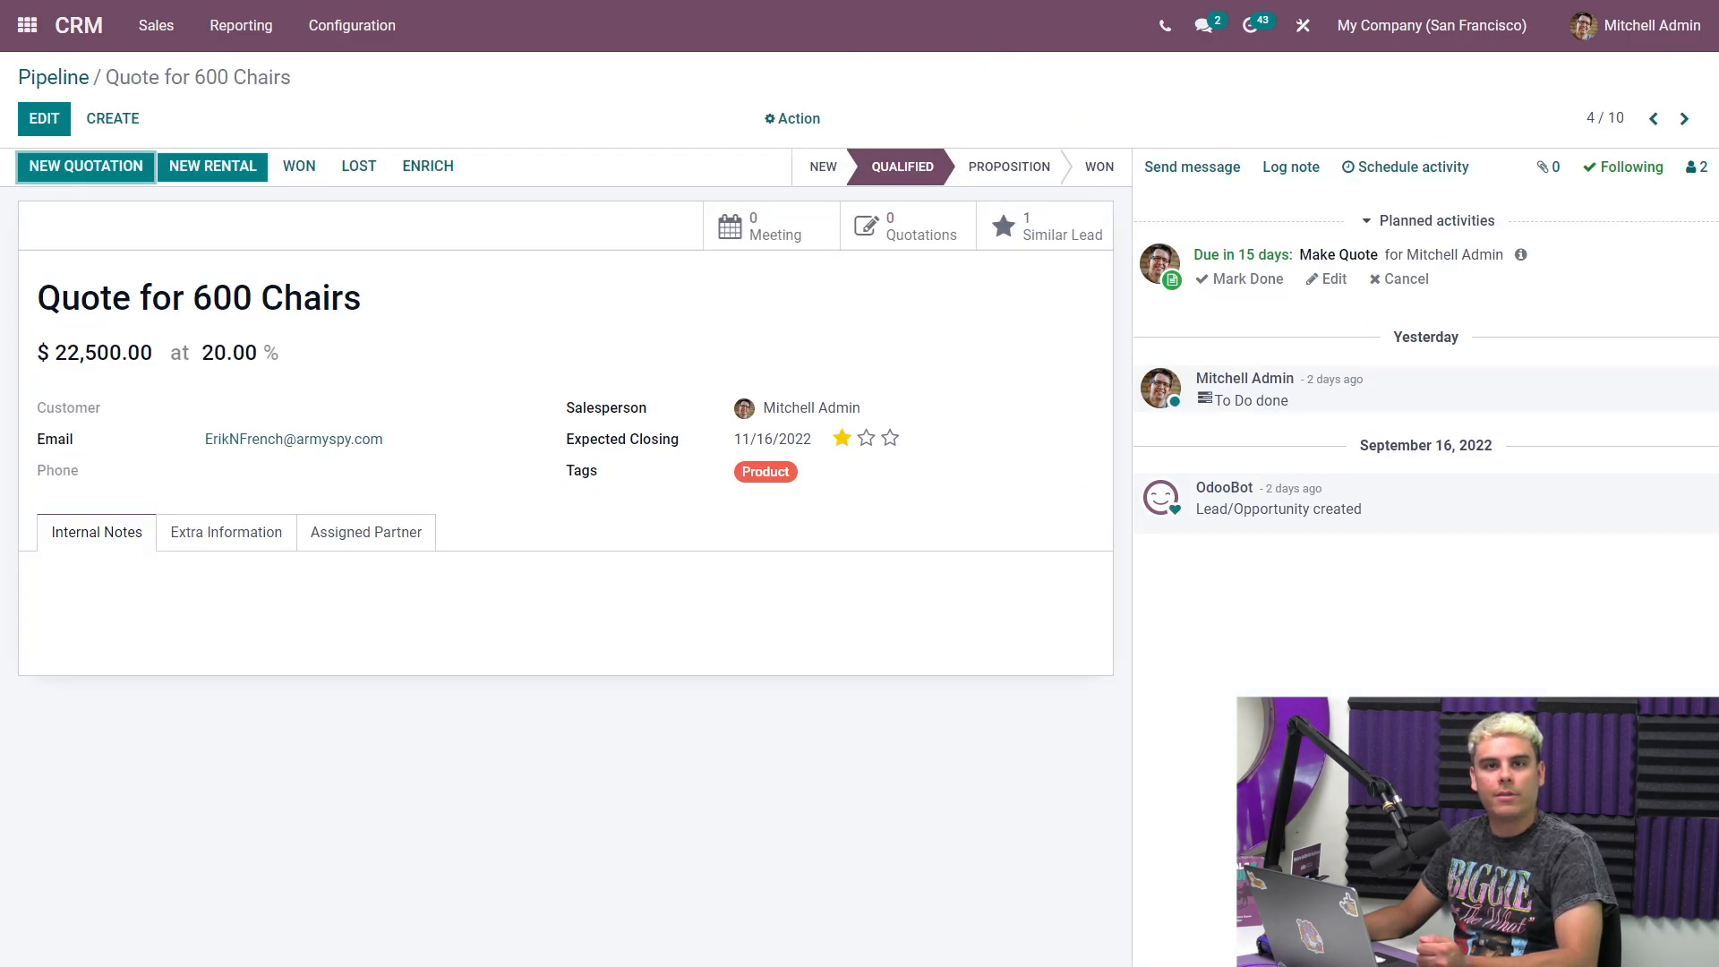
drag(1512, 254, 1158, 259)
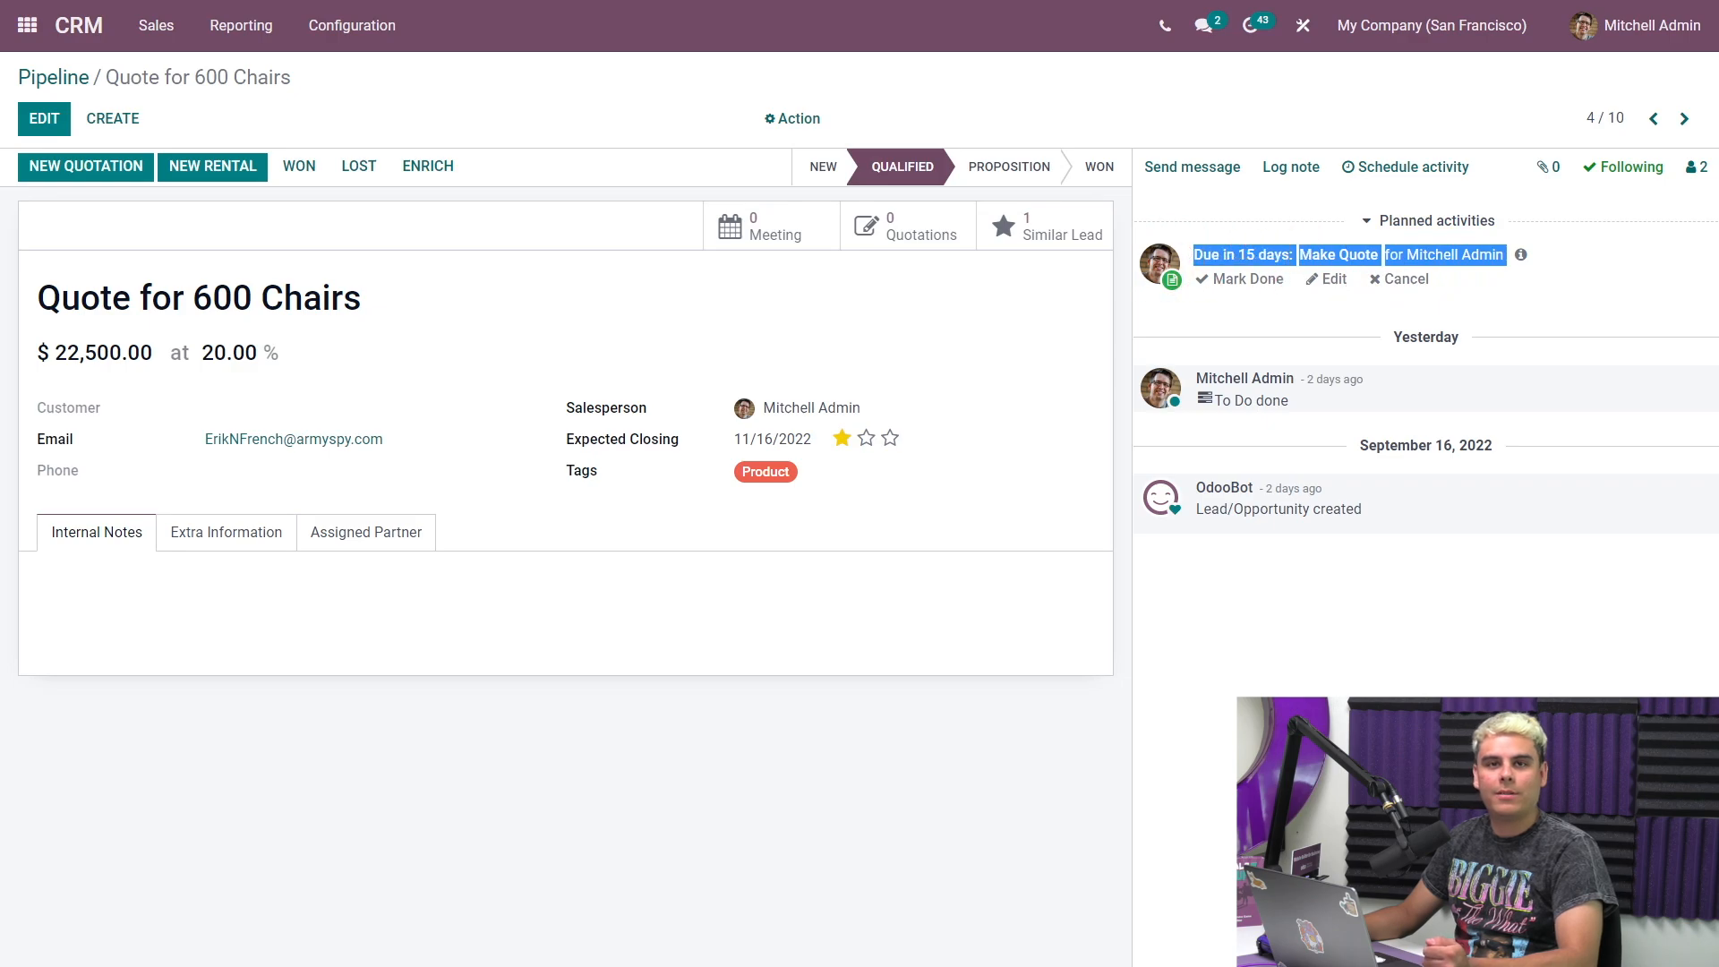
click(1592, 254)
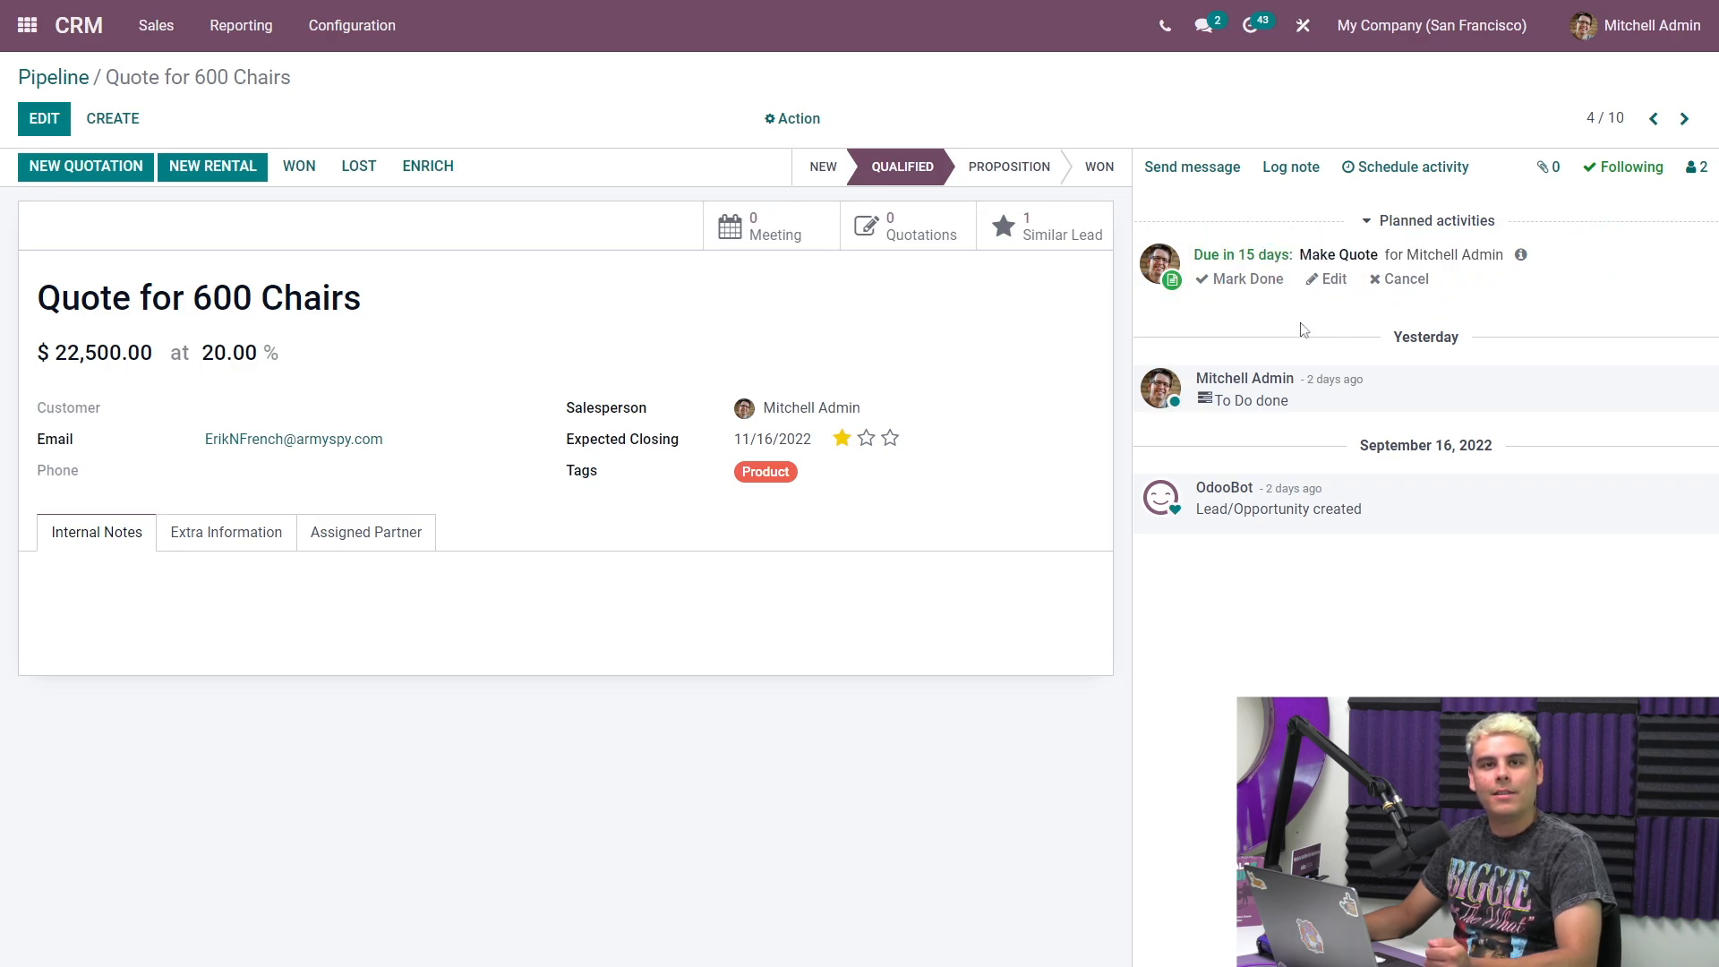
click(1225, 285)
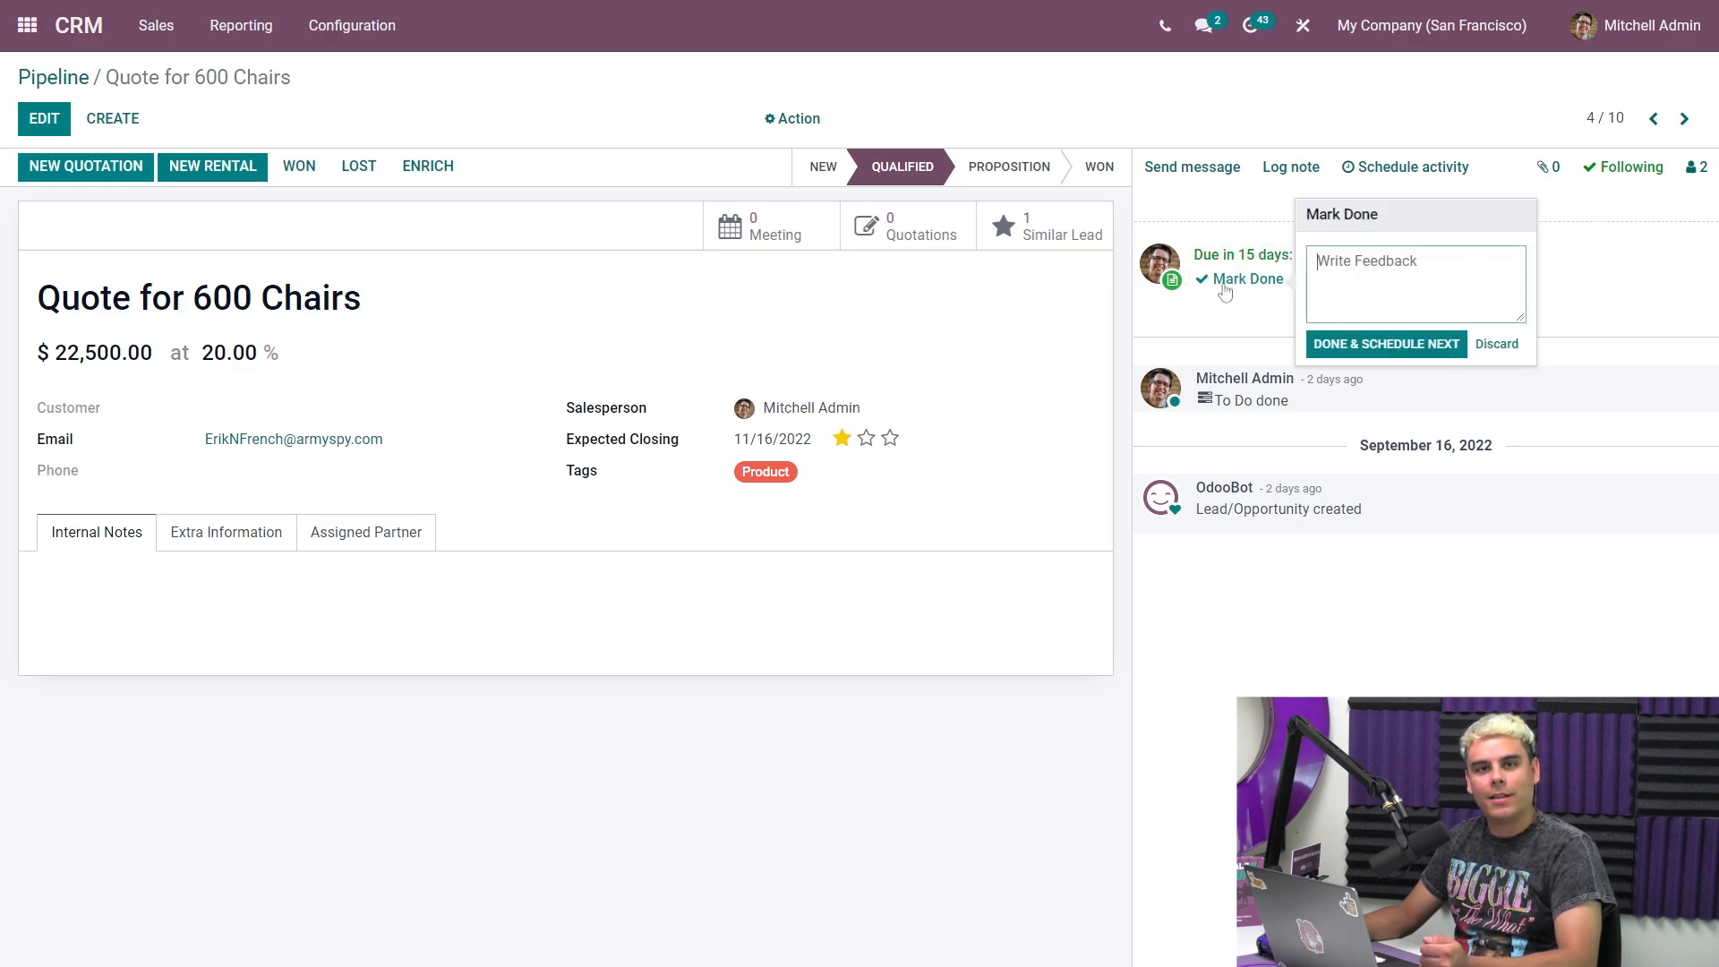
click(1387, 345)
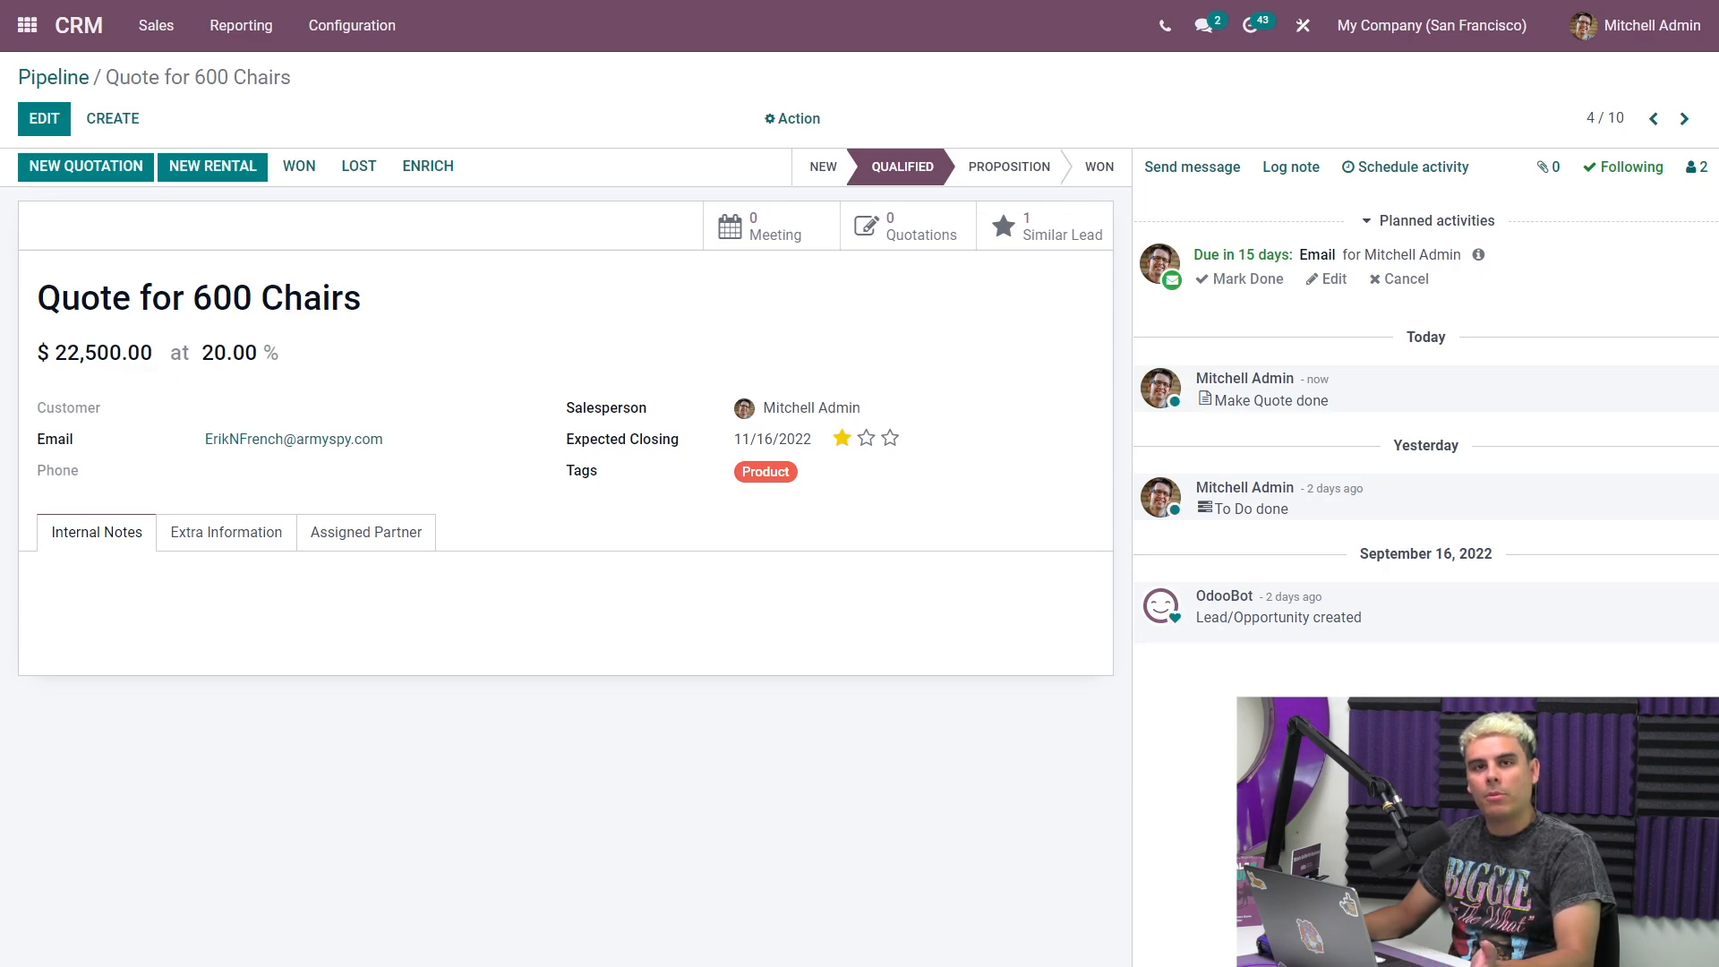
Step: Schedule a Meeting activity for the Office Design and Architecture opportunity and open the meetings calendar
click(75, 31)
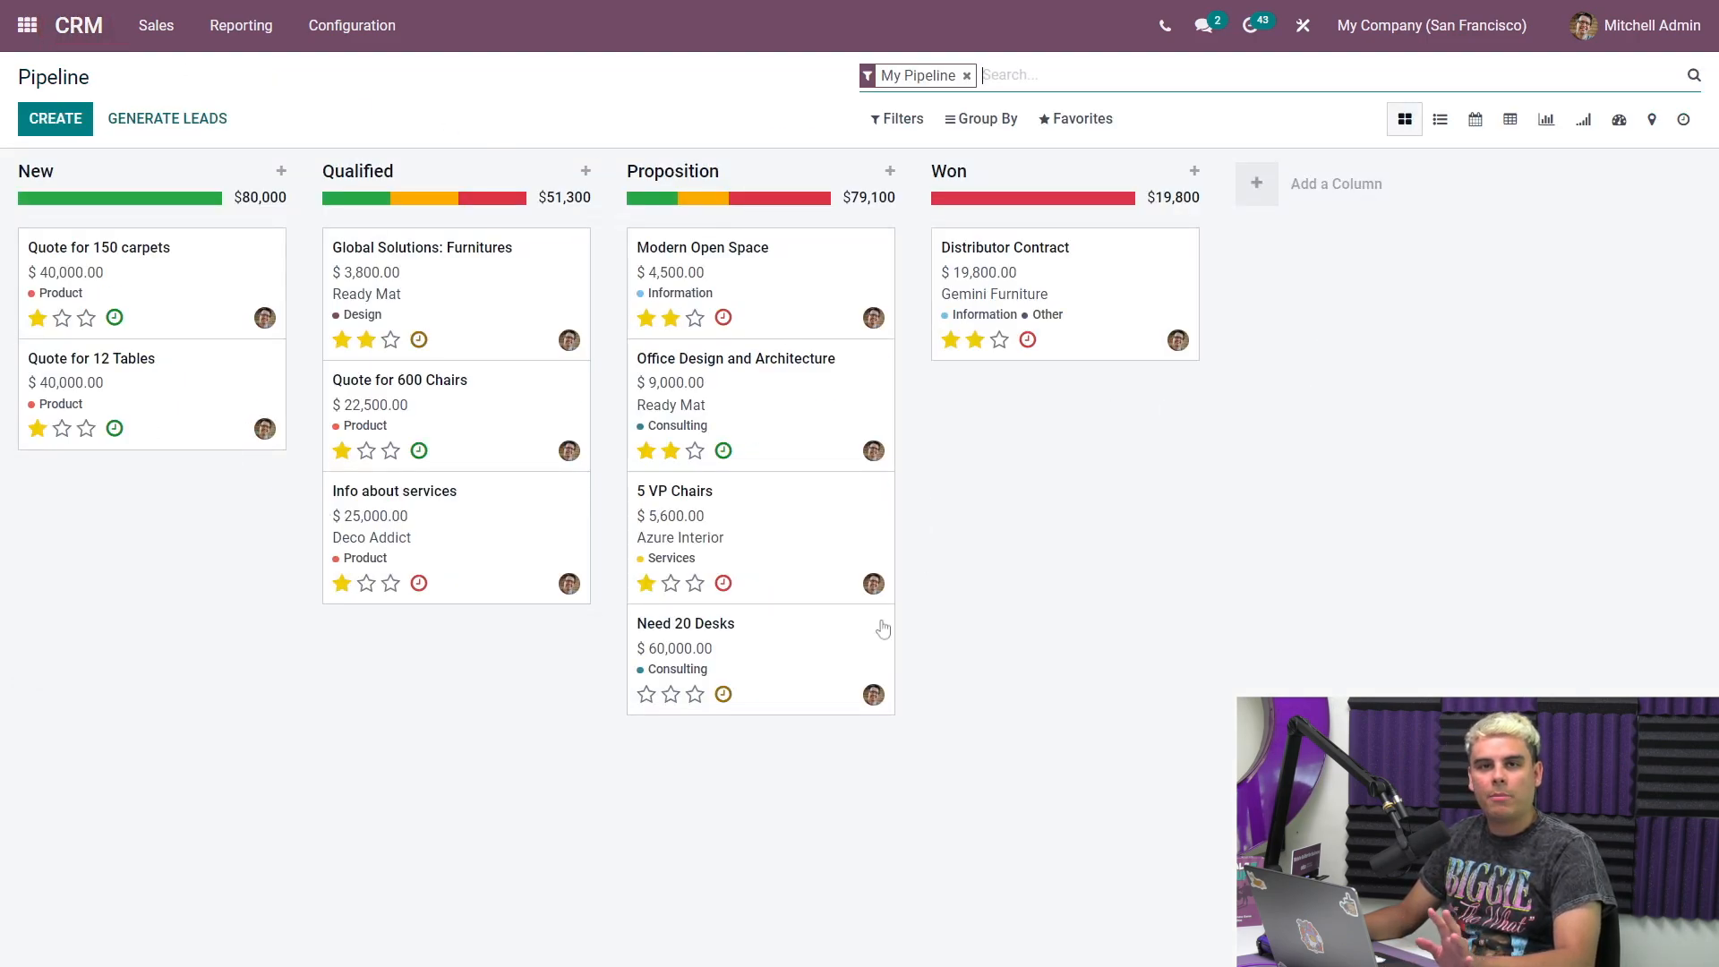
click(795, 405)
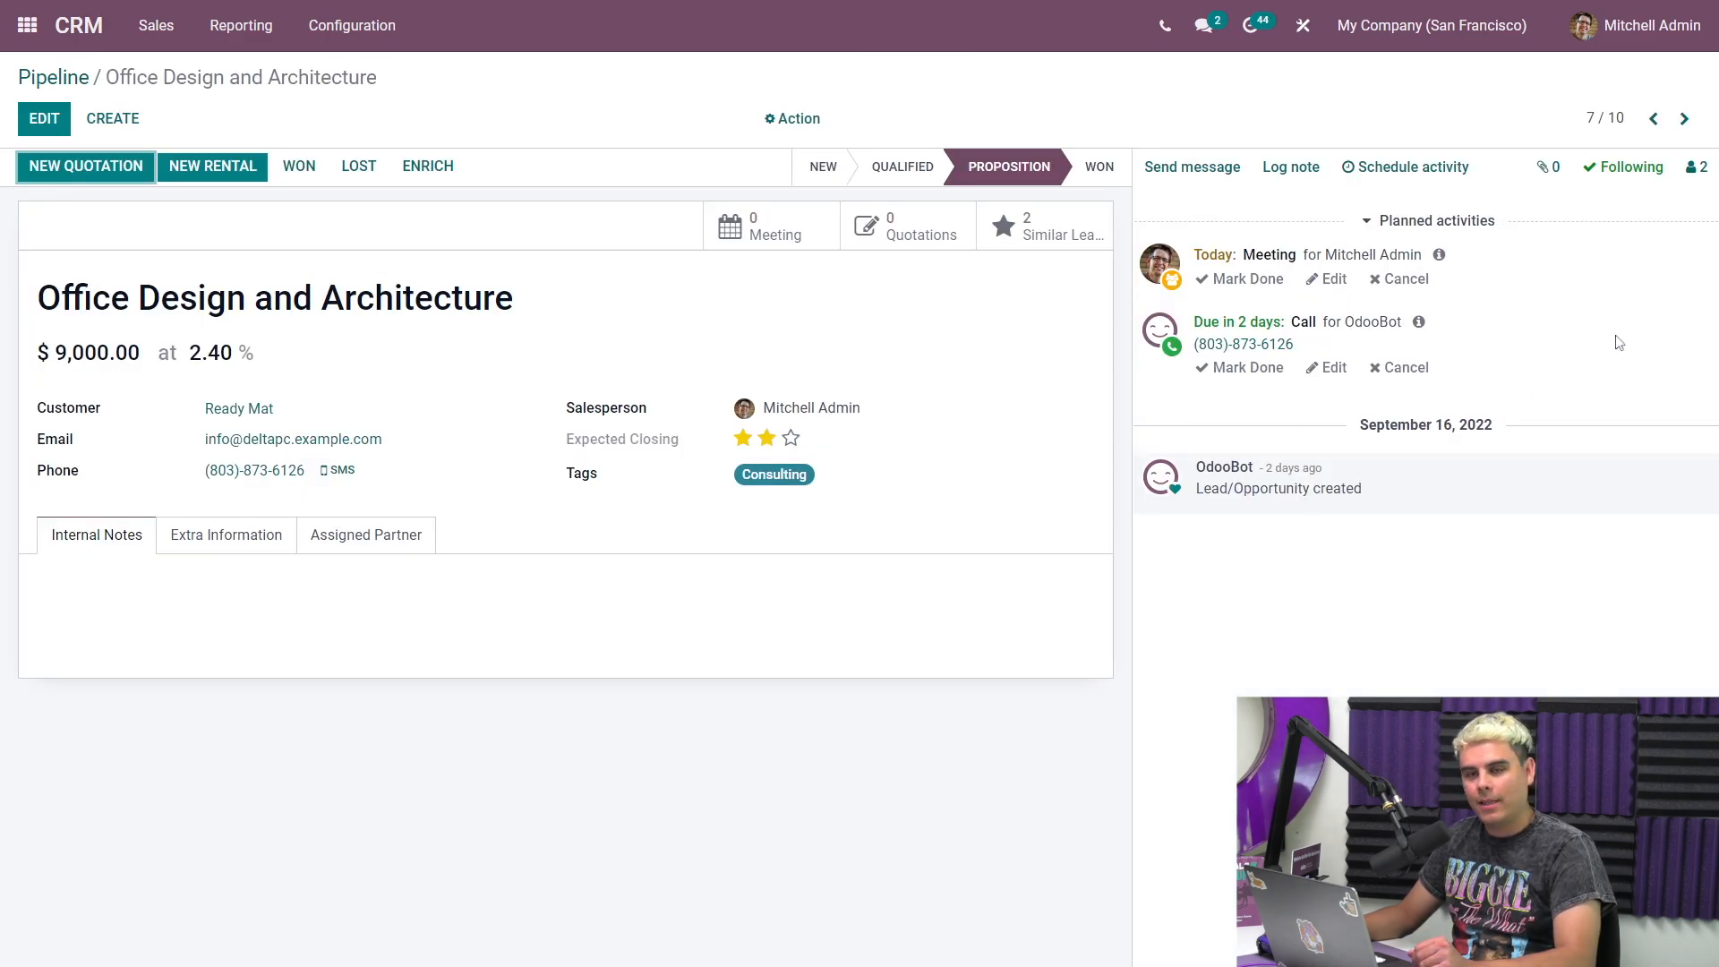
click(1426, 179)
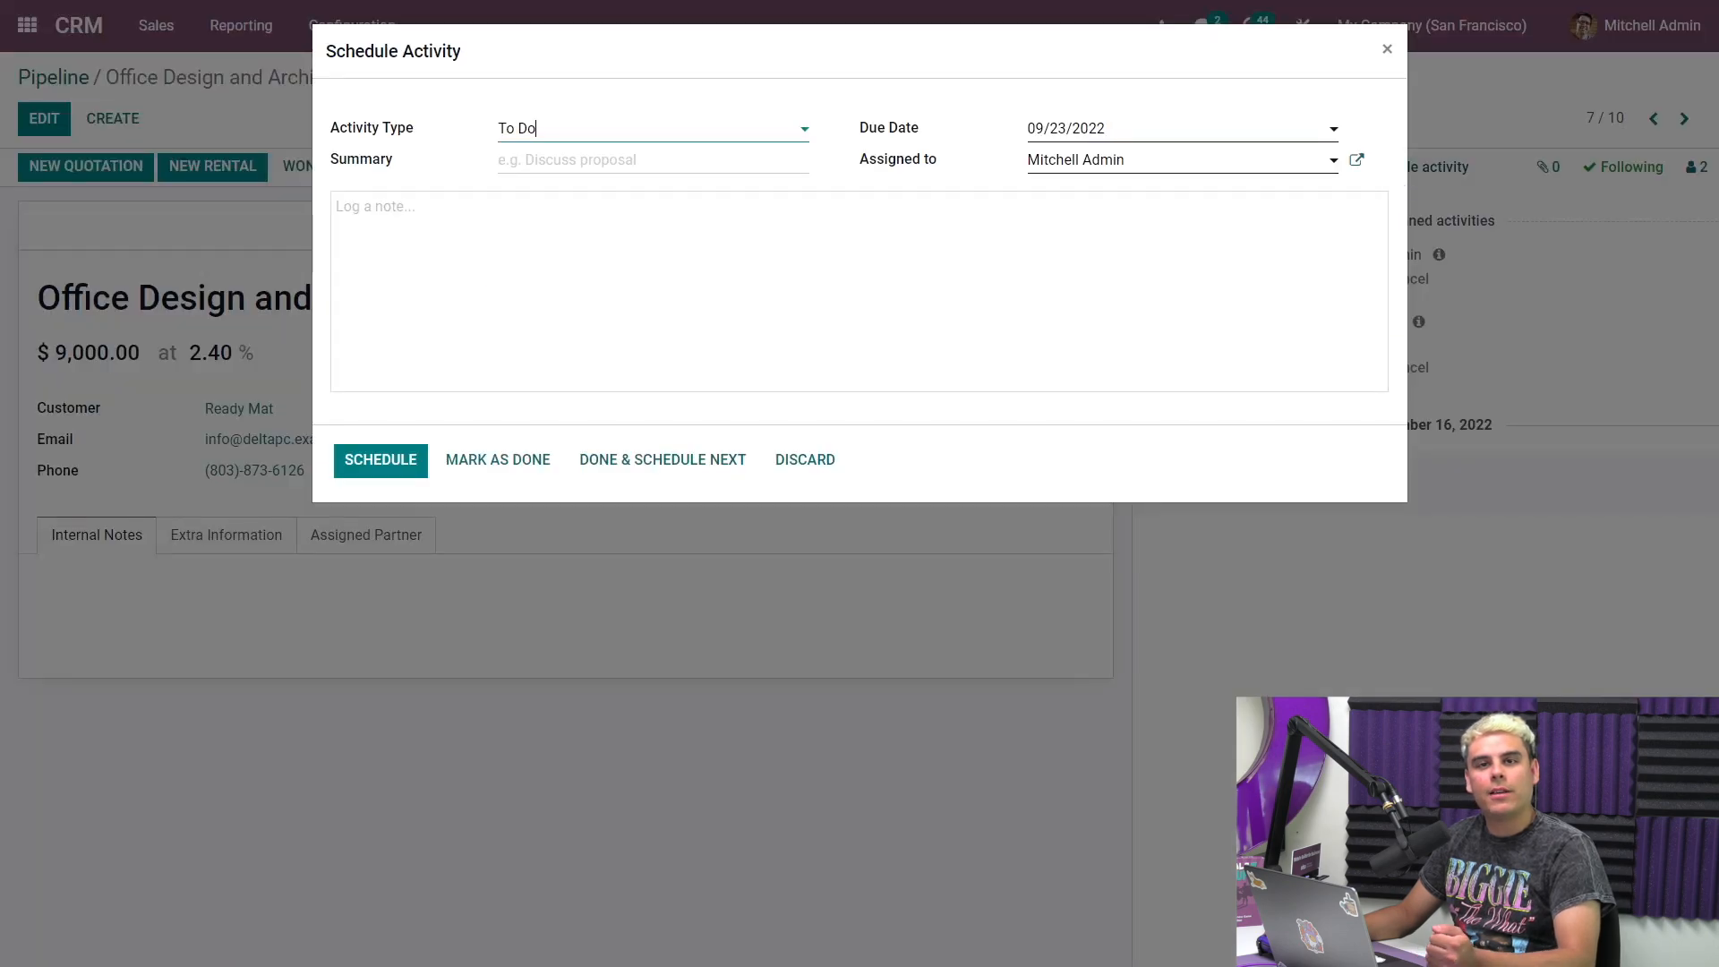
click(591, 136)
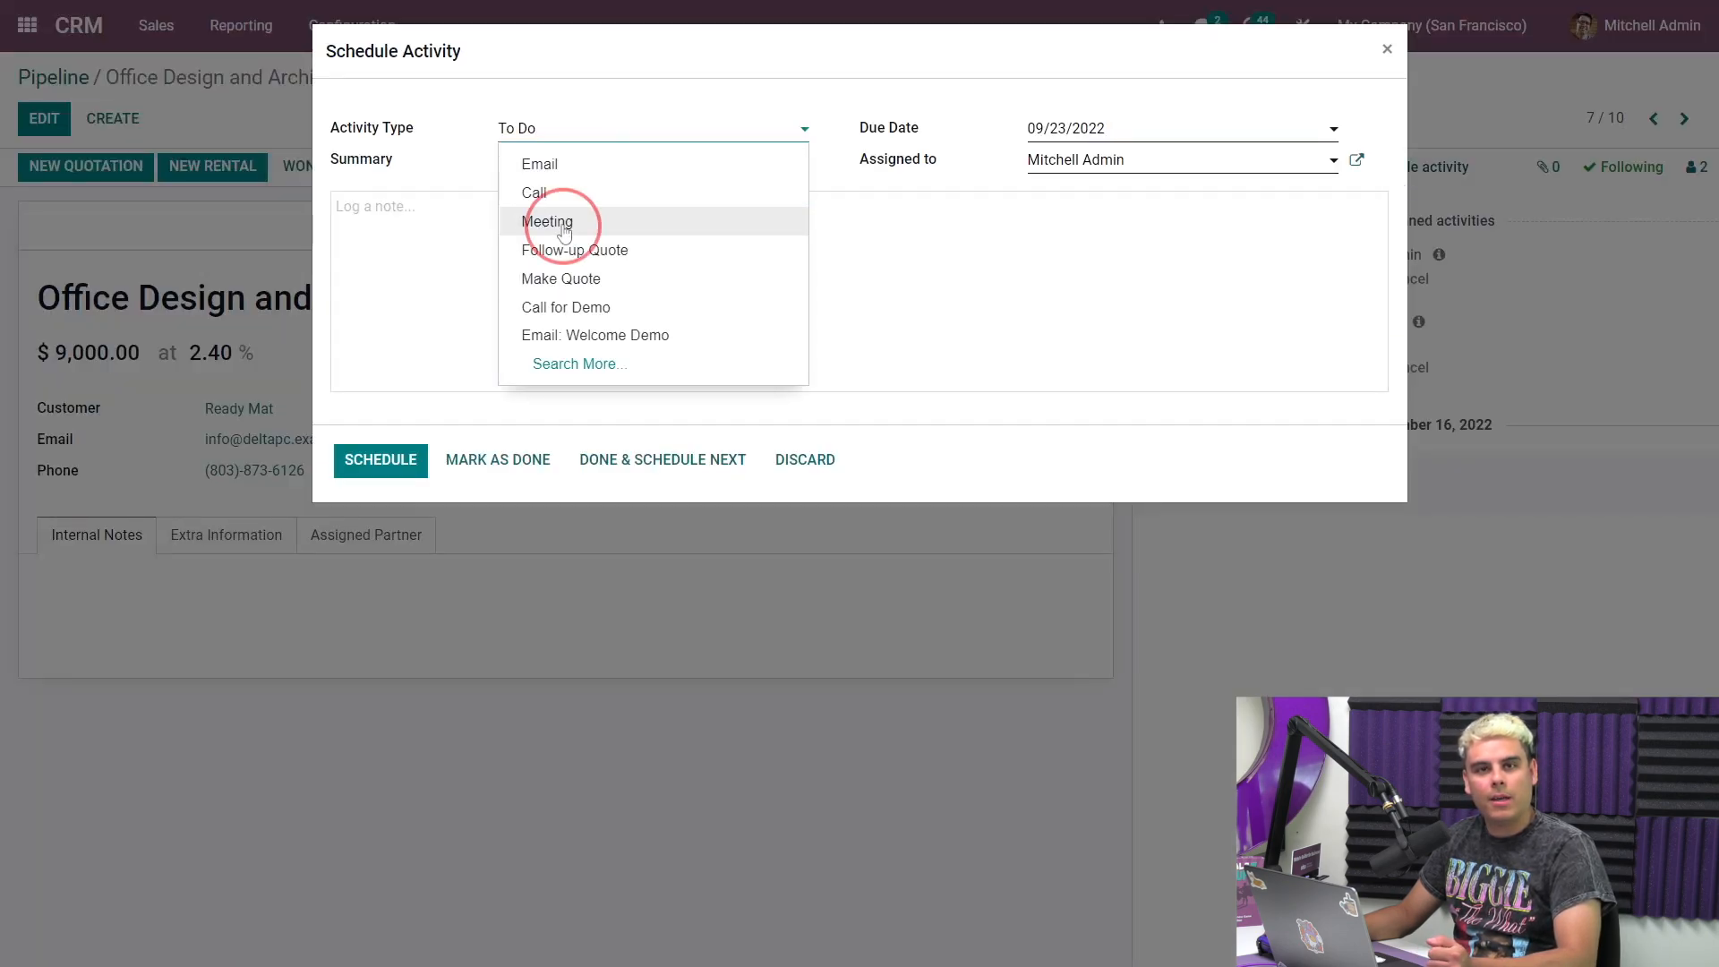
click(564, 224)
click(410, 261)
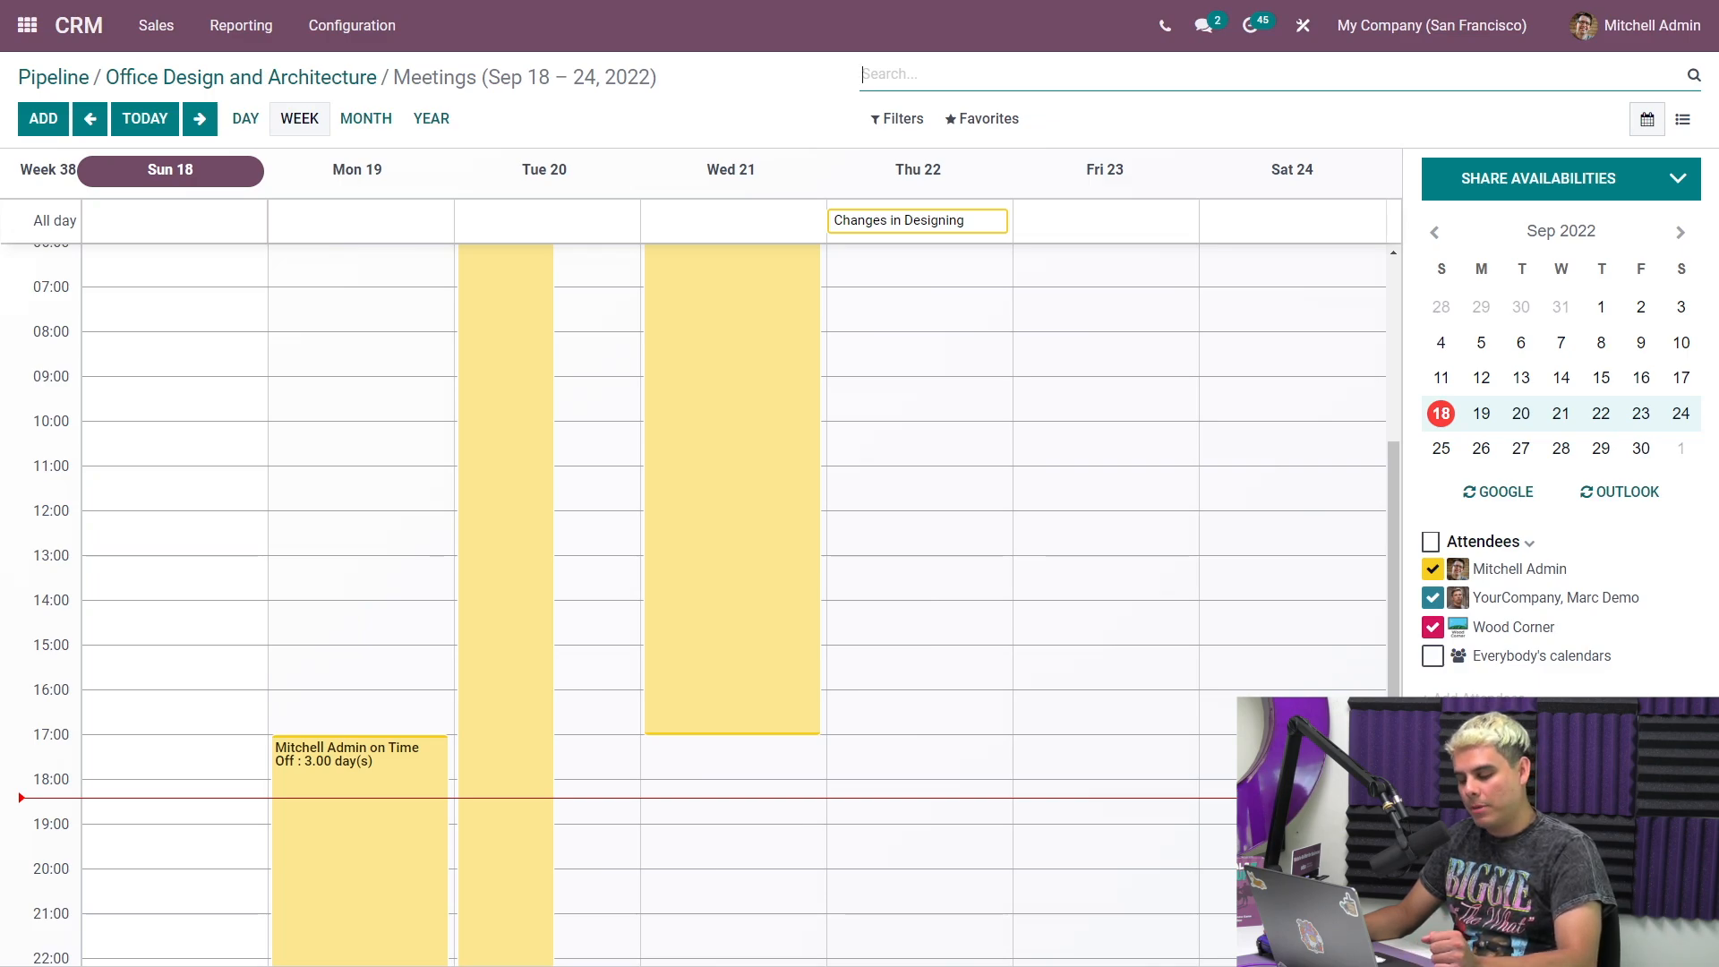
Step: Draft a 10:00 to 11:00 meeting event on Thursday, September 22, and discard it
mouse_move(959, 430)
mouse_down()
mouse_move(974, 521)
mouse_move(963, 422)
mouse_up()
click(817, 222)
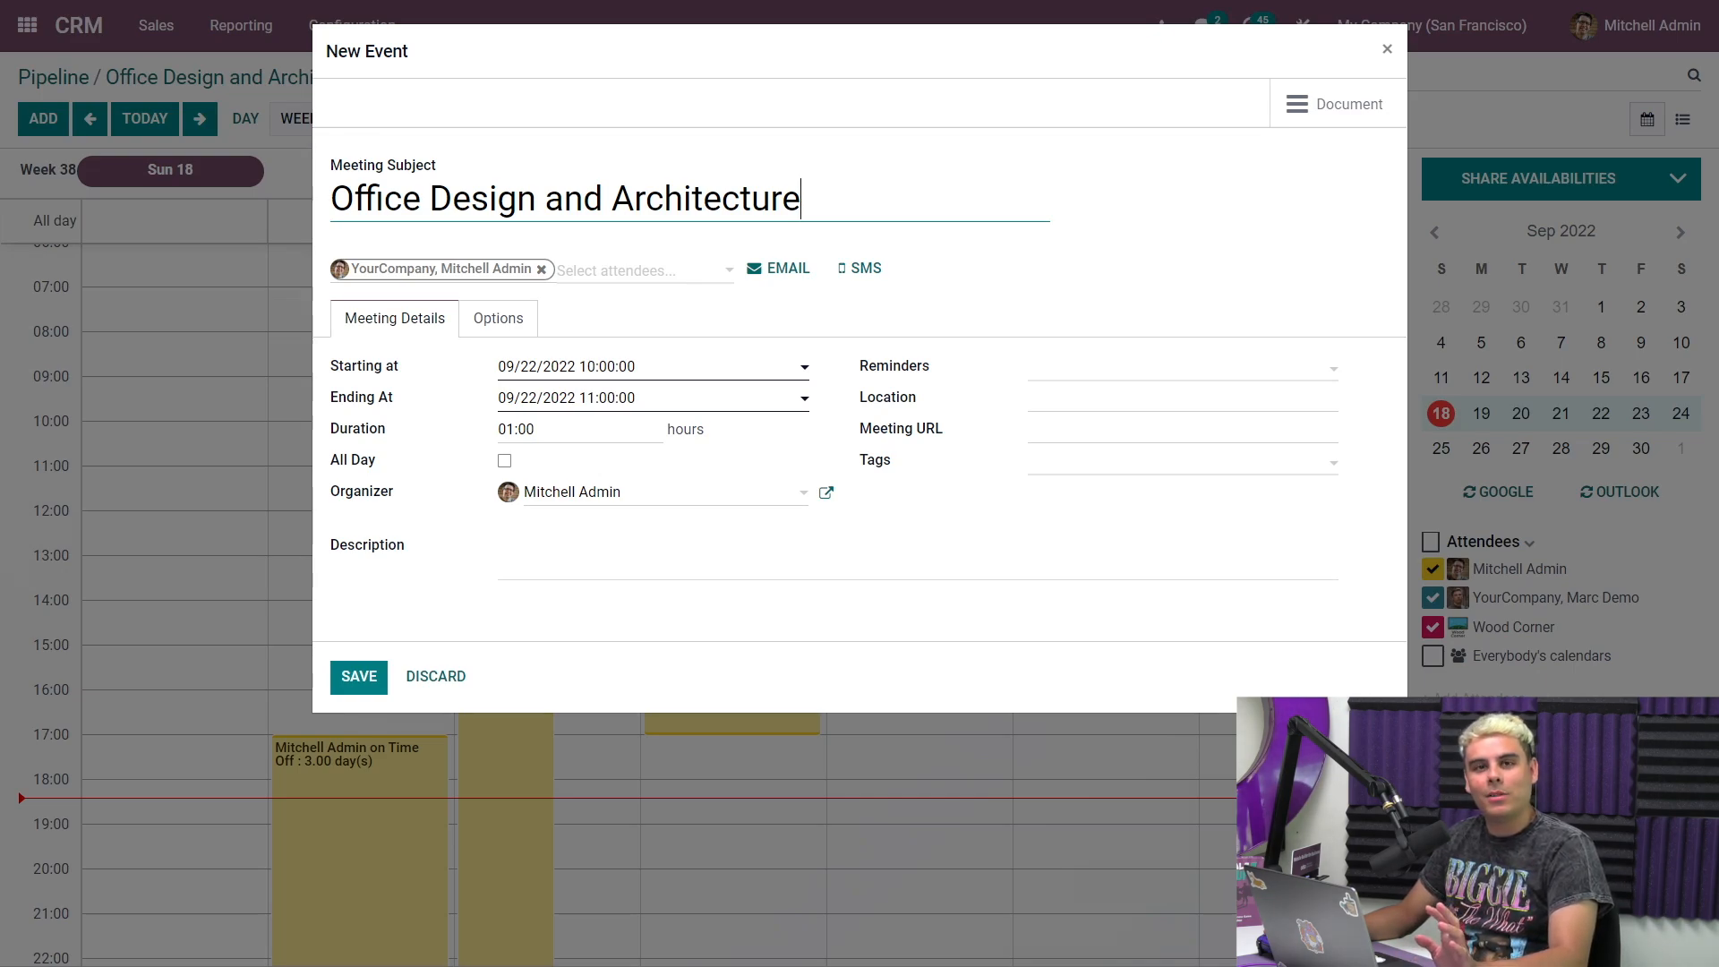
click(436, 675)
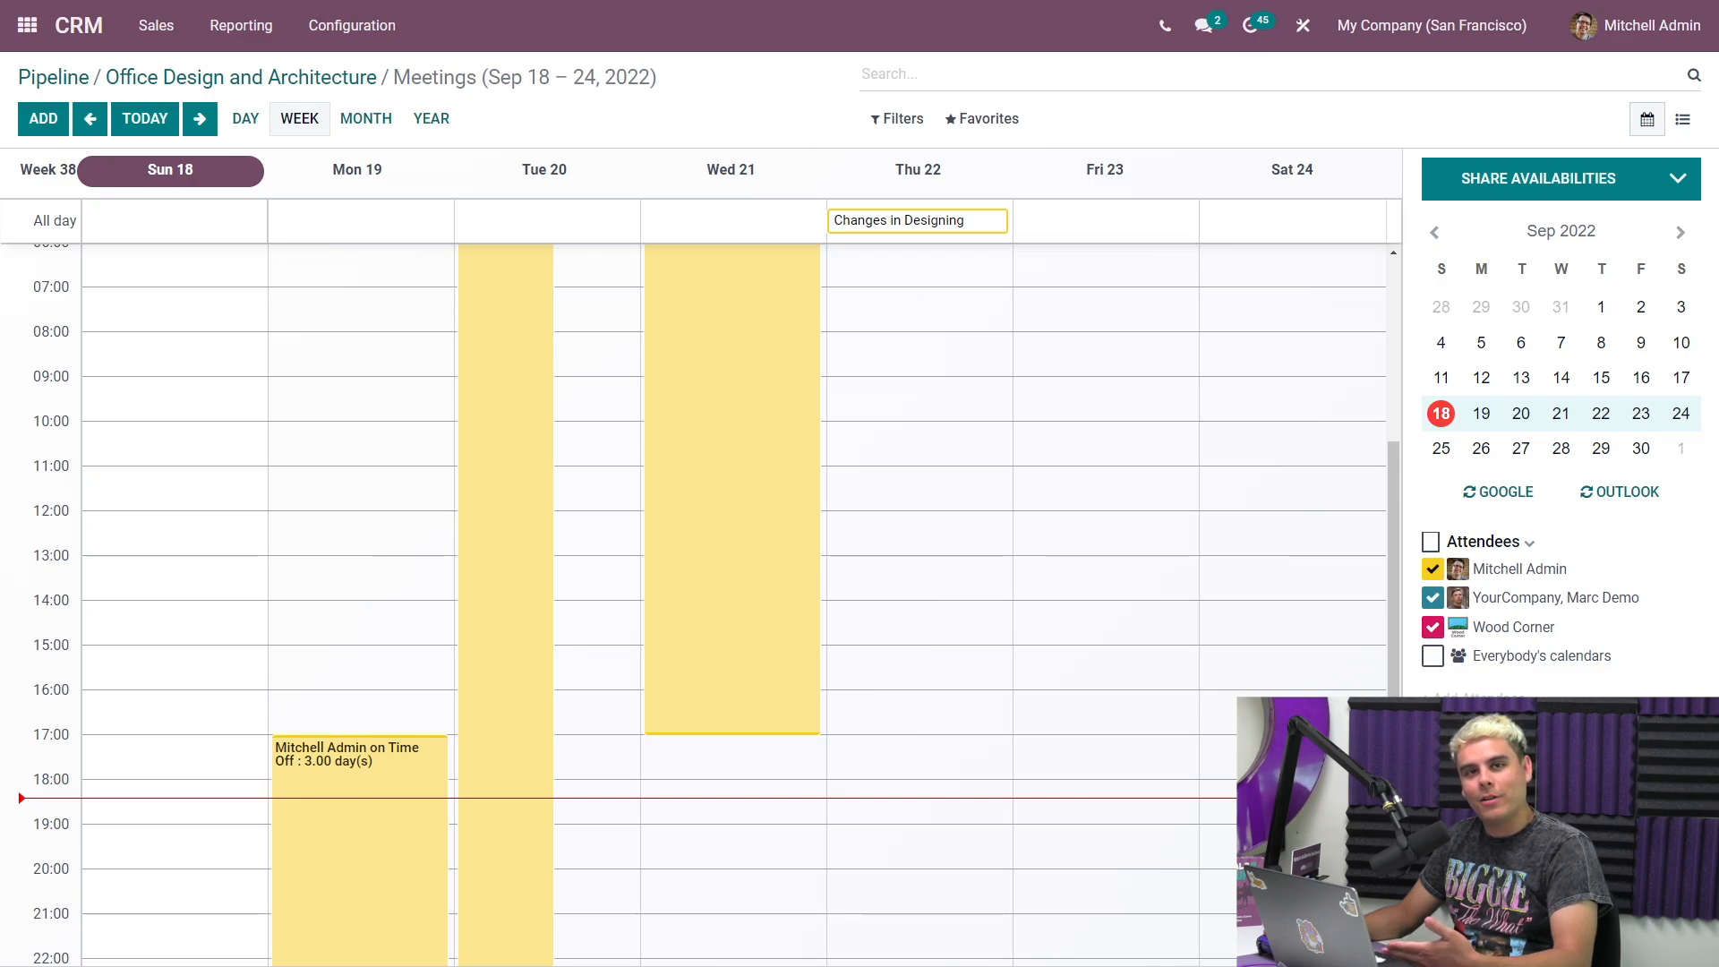
Step: Share availabilities for Thursday, September 22, 09:00–10:00 and Friday, September 23, 10:00–11:00, and copy the share link
click(1617, 184)
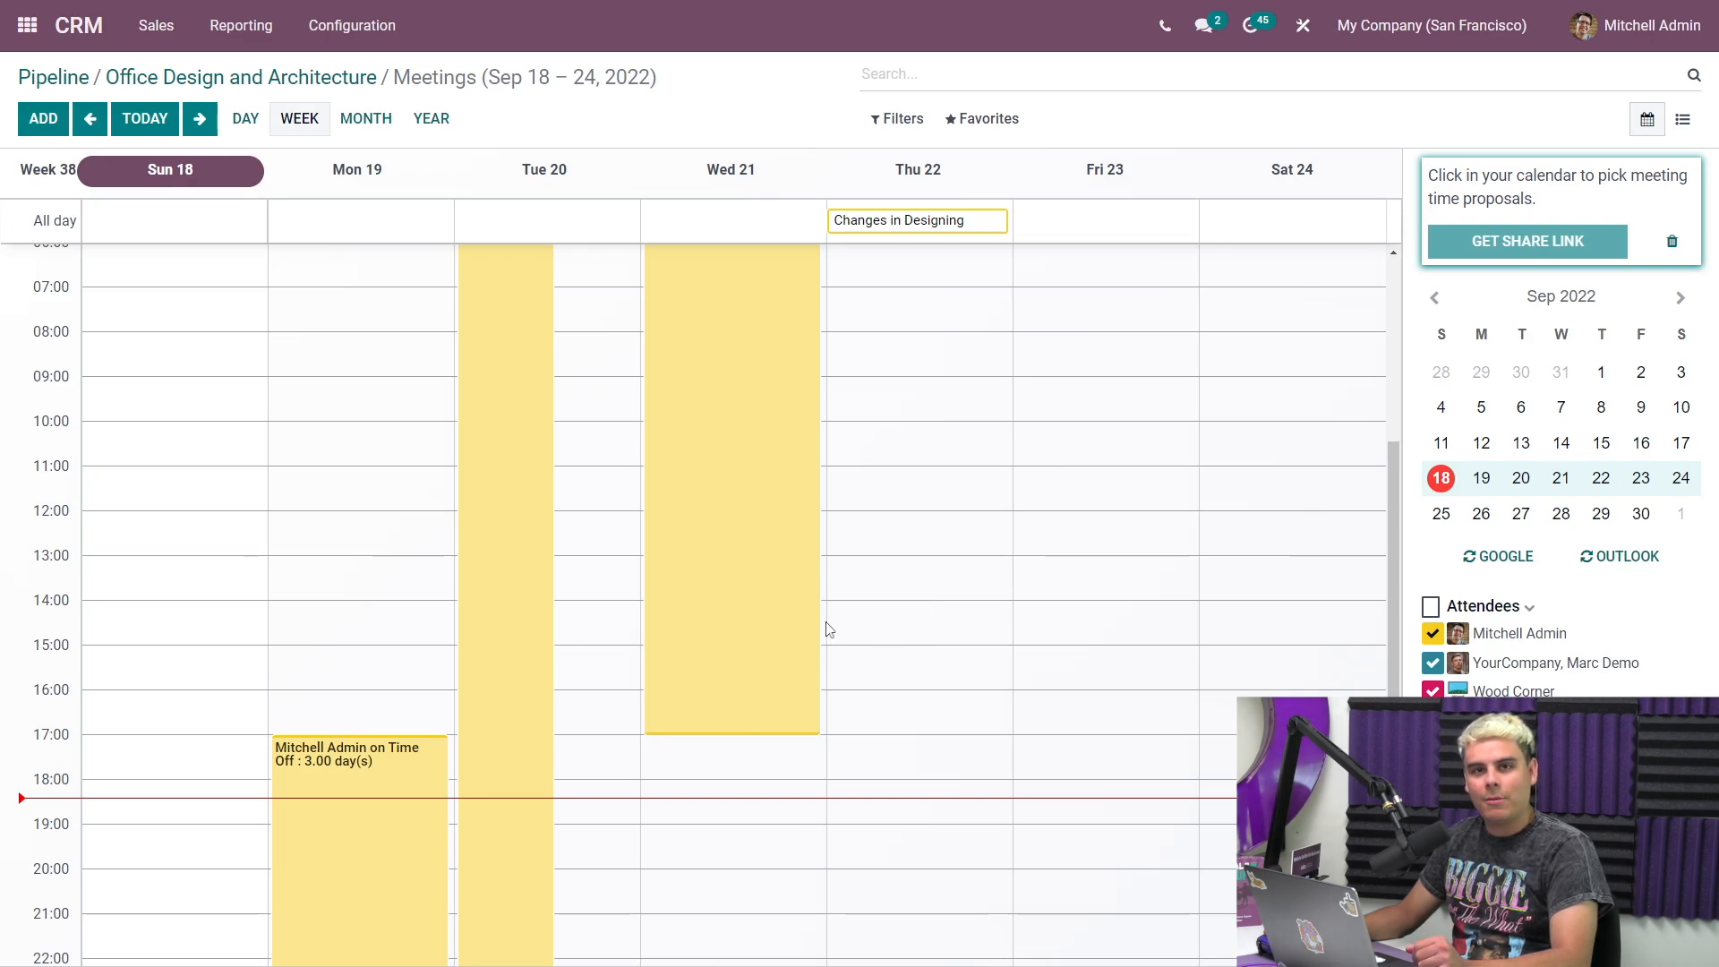
click(912, 407)
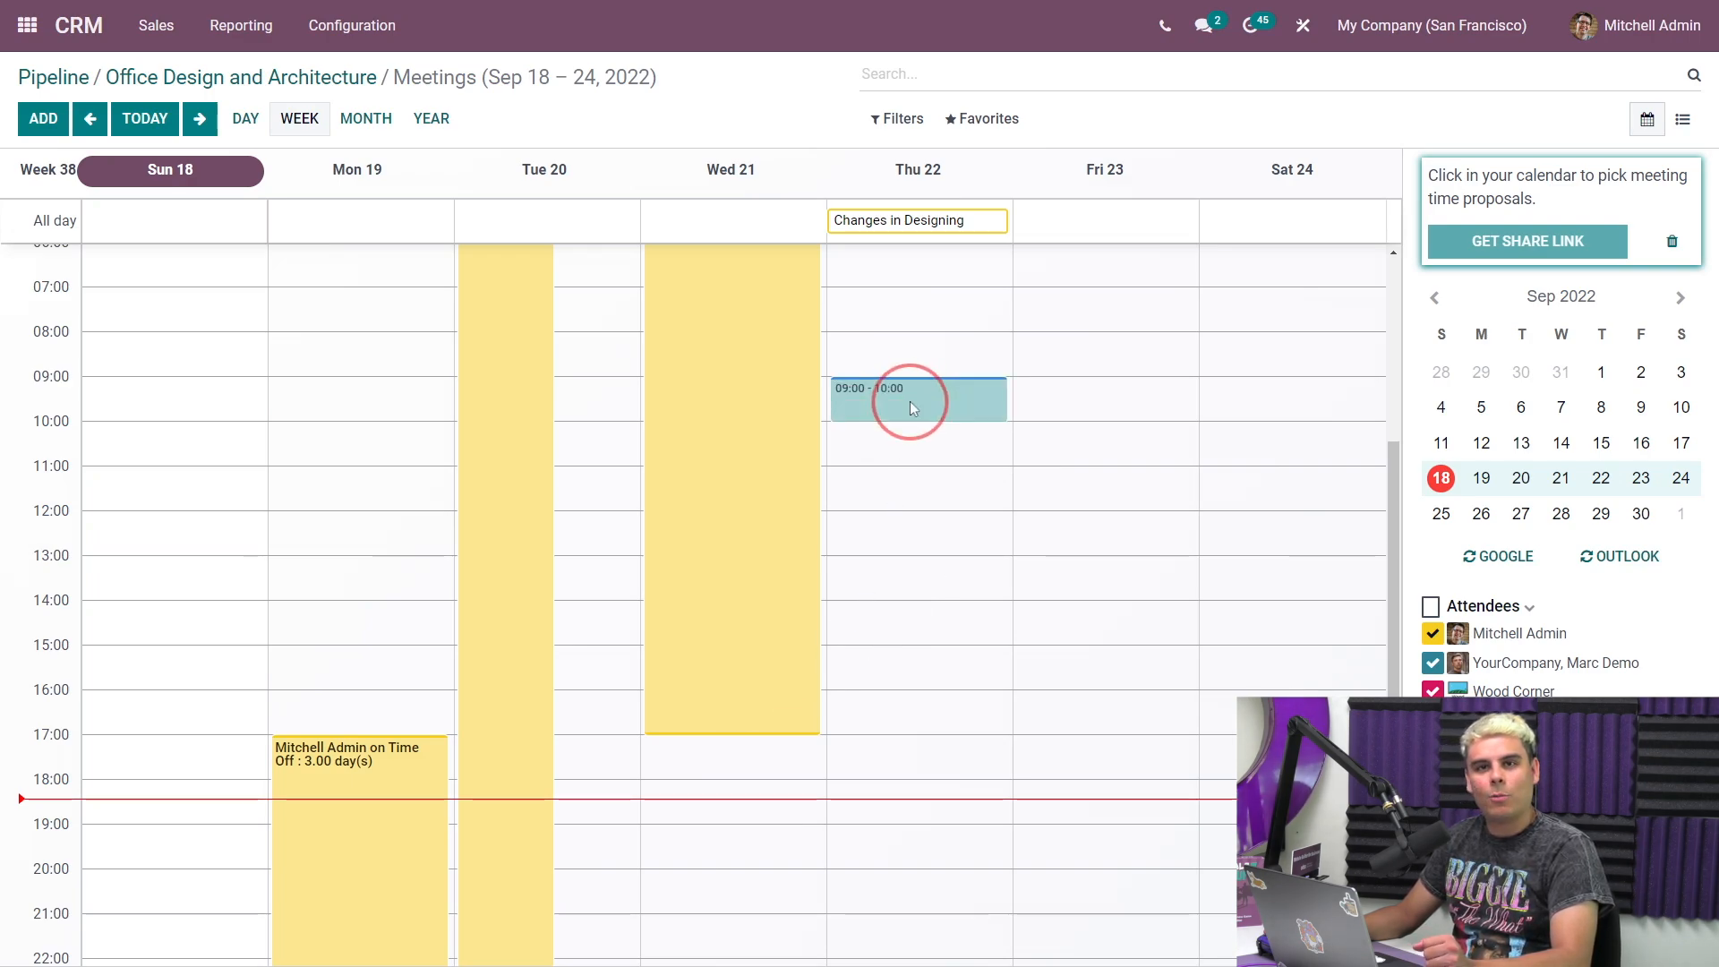
click(1078, 450)
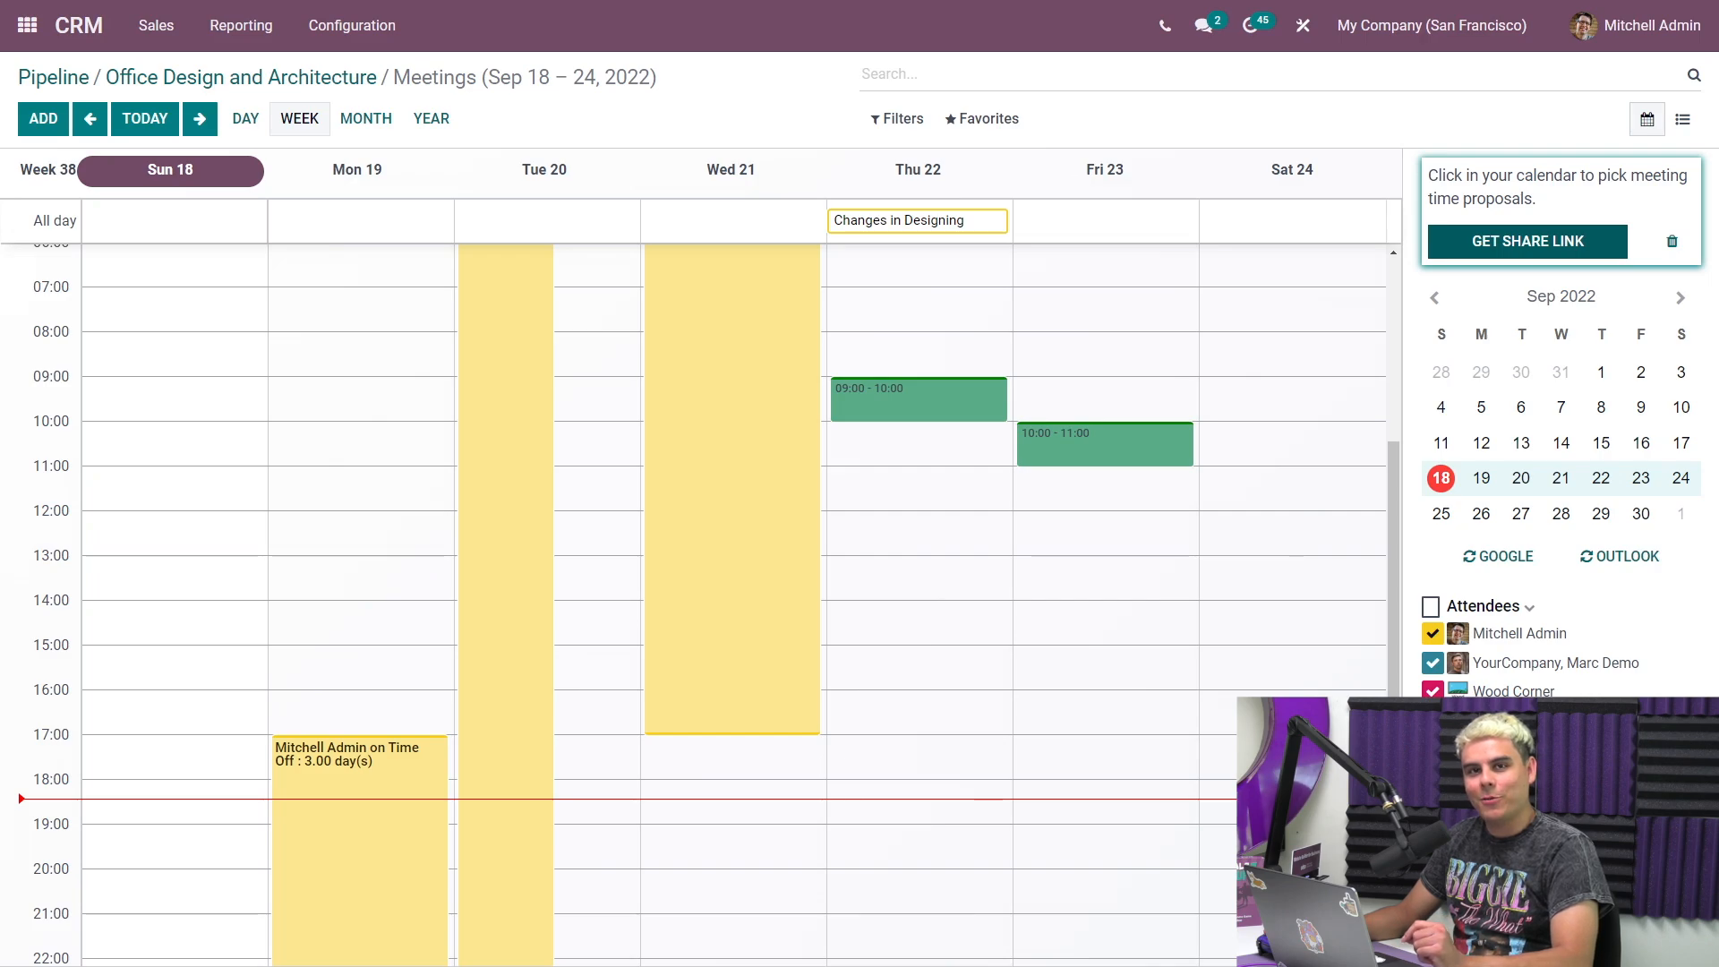
click(1573, 238)
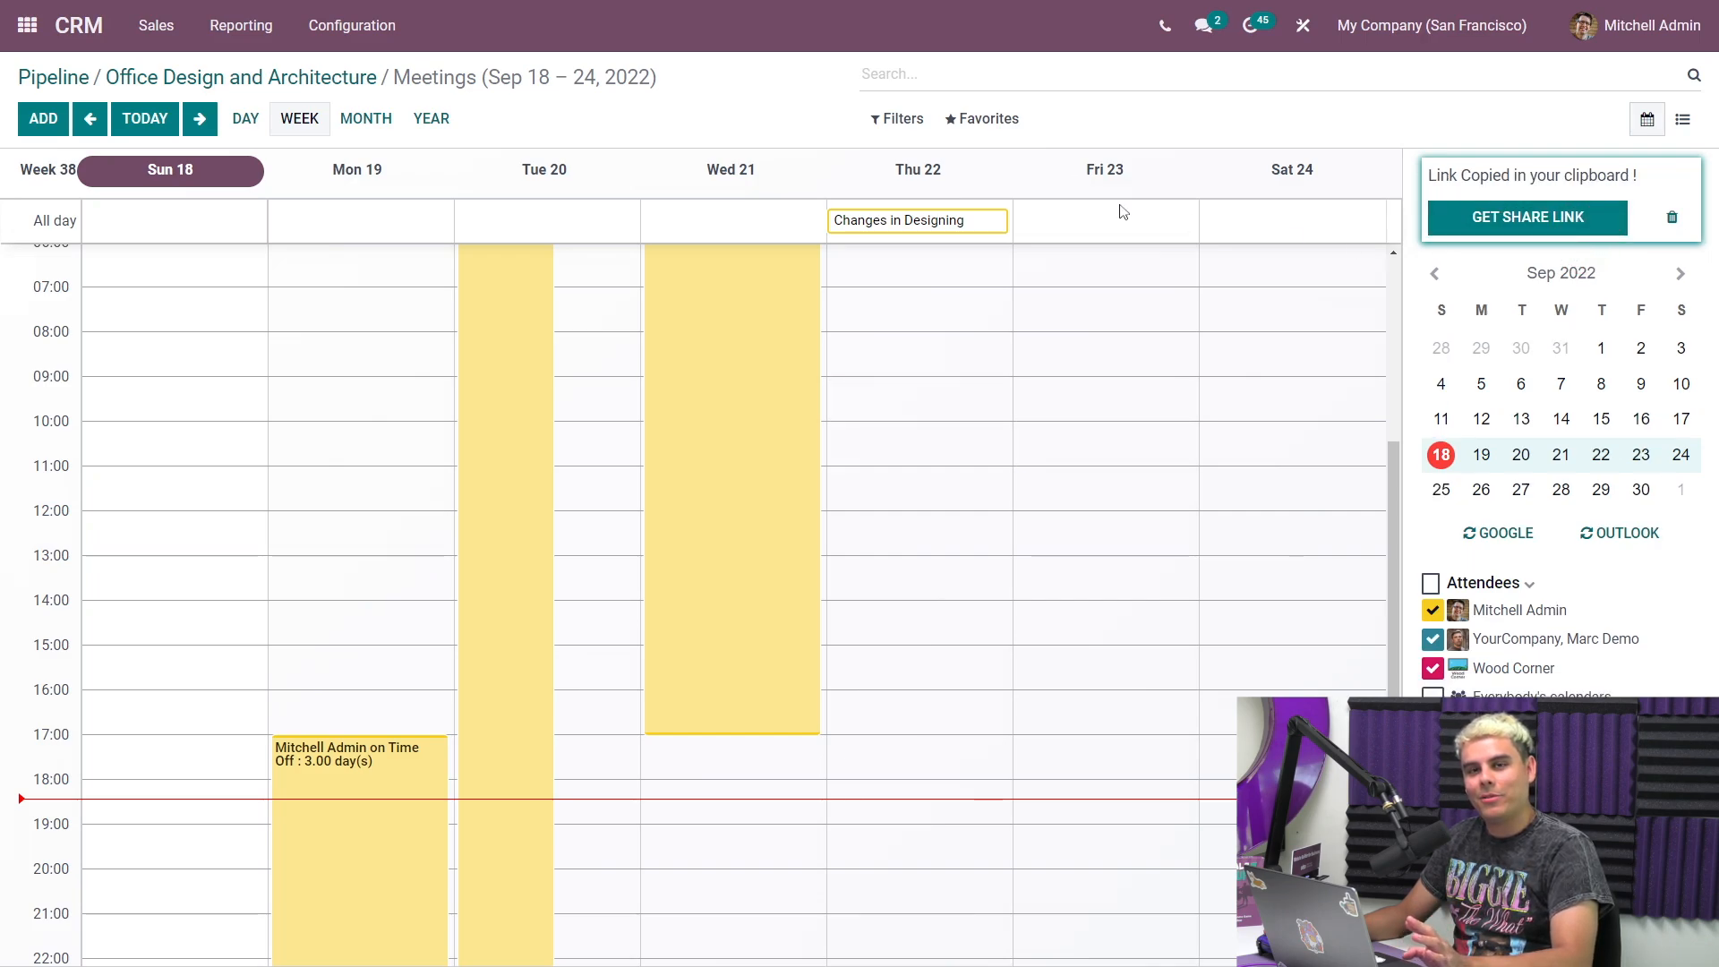
Step: Return to the Office Design and Architecture opportunity and start a message to its followers that mentions a colleague
click(222, 79)
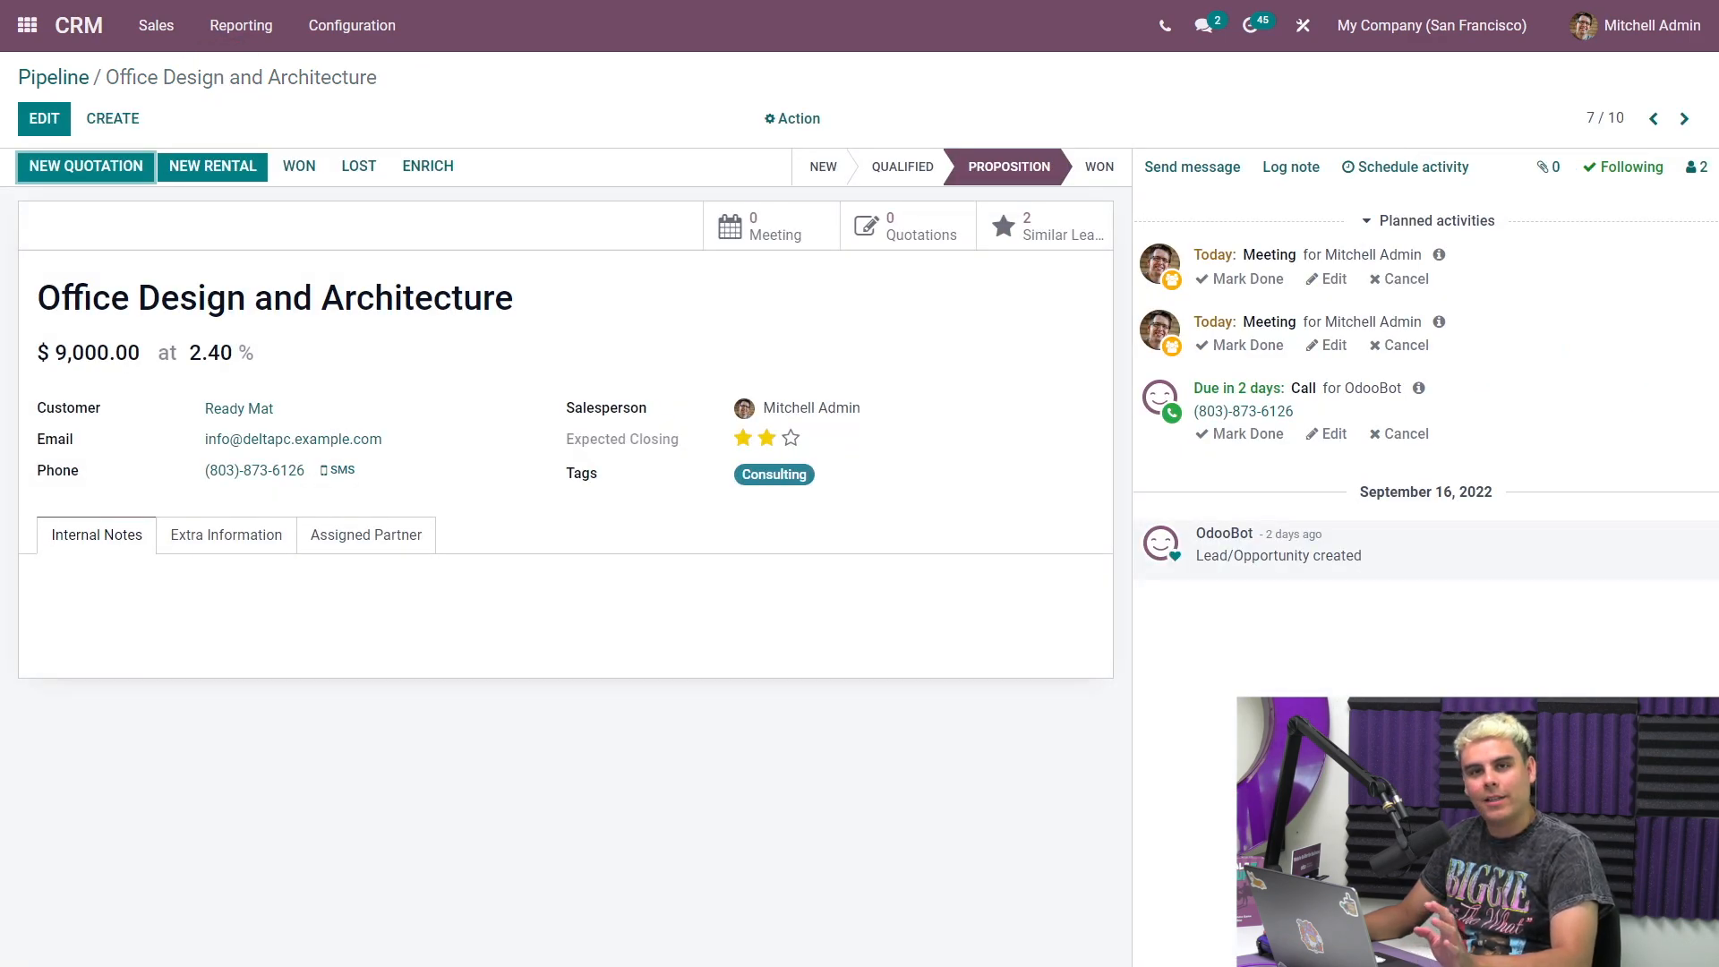
click(1192, 163)
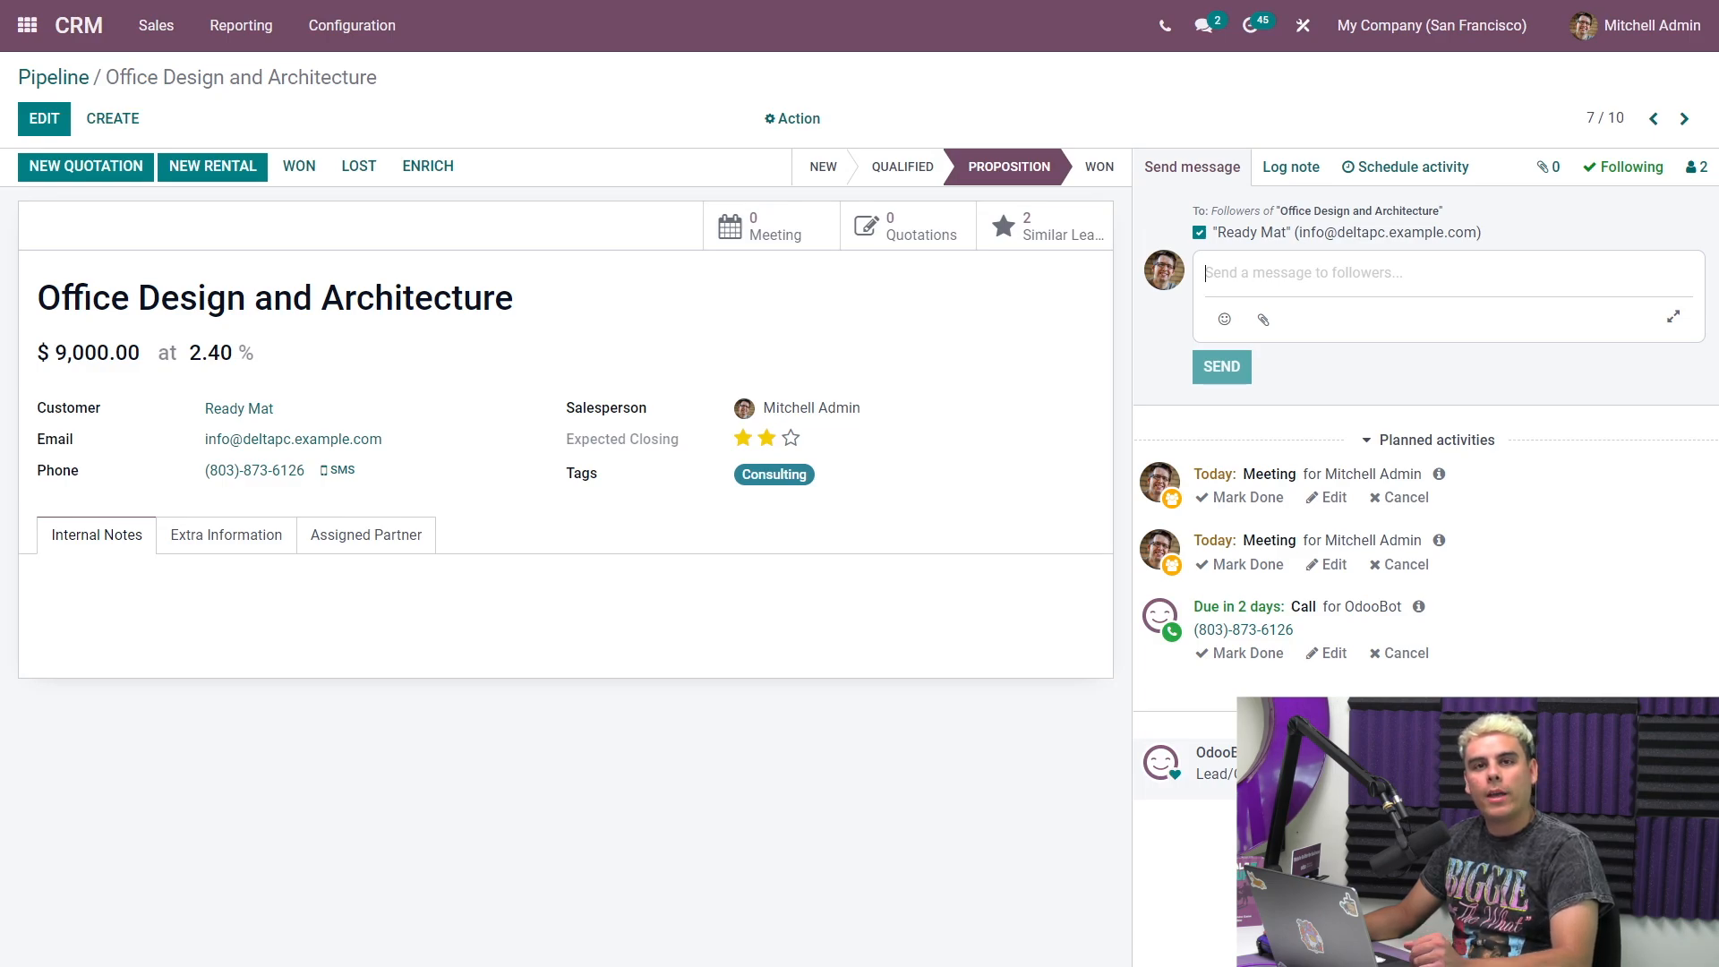
text(@)
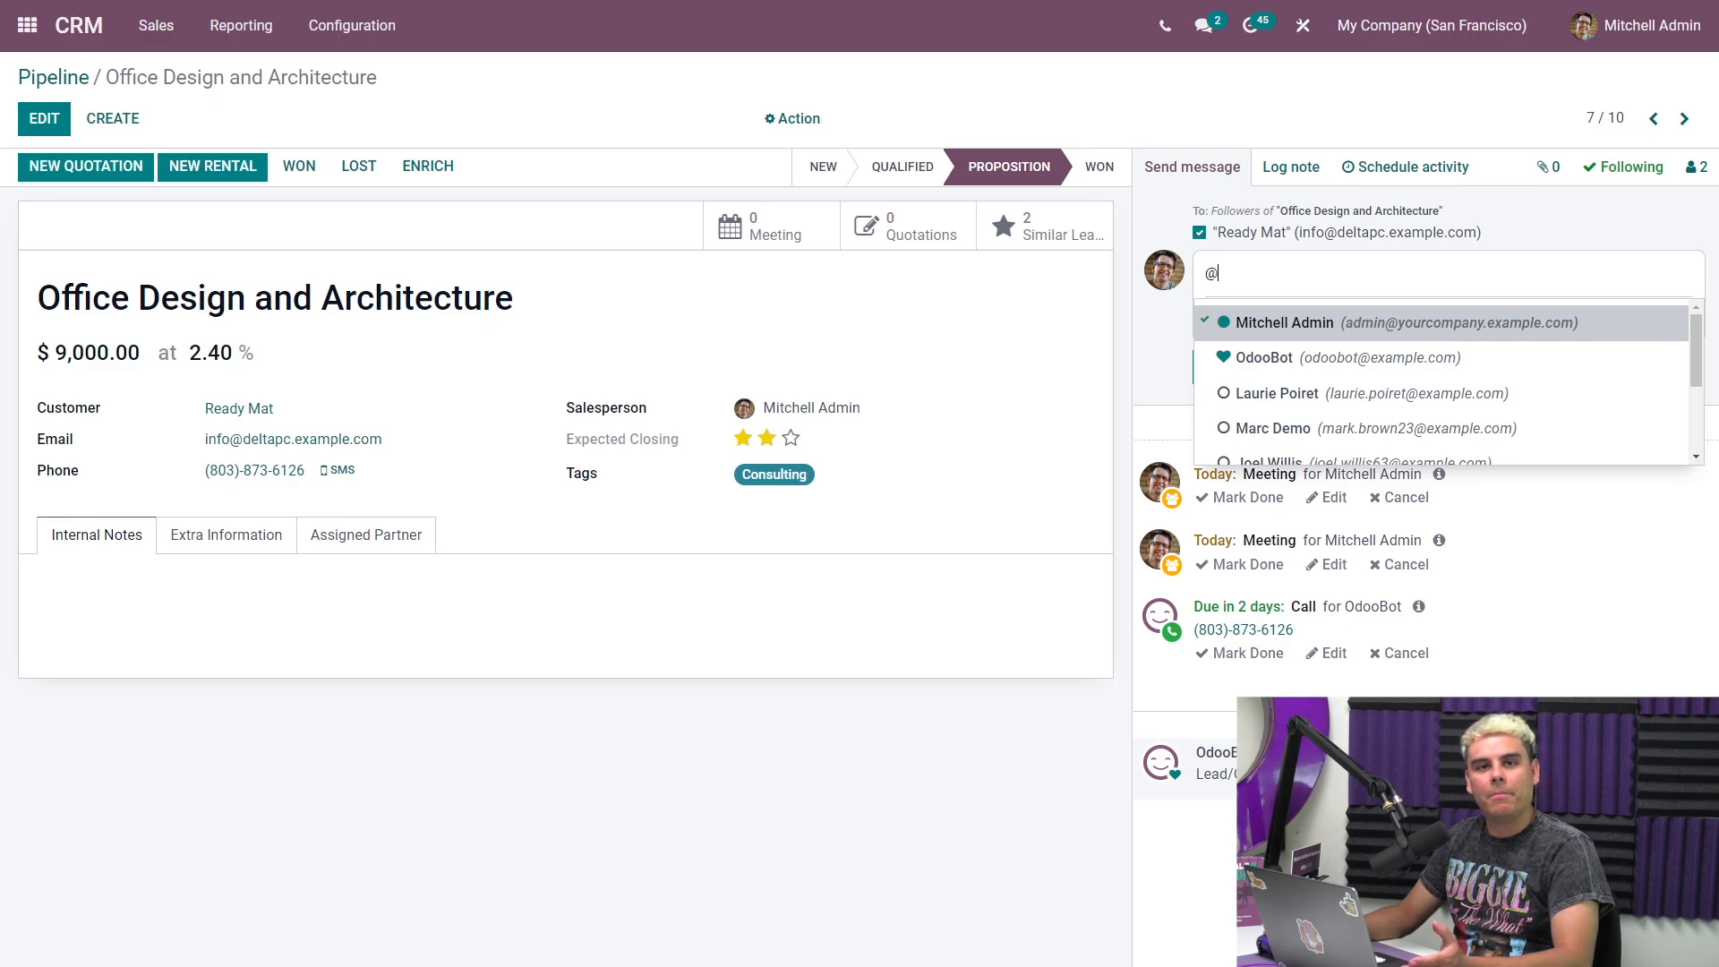
text(ma)
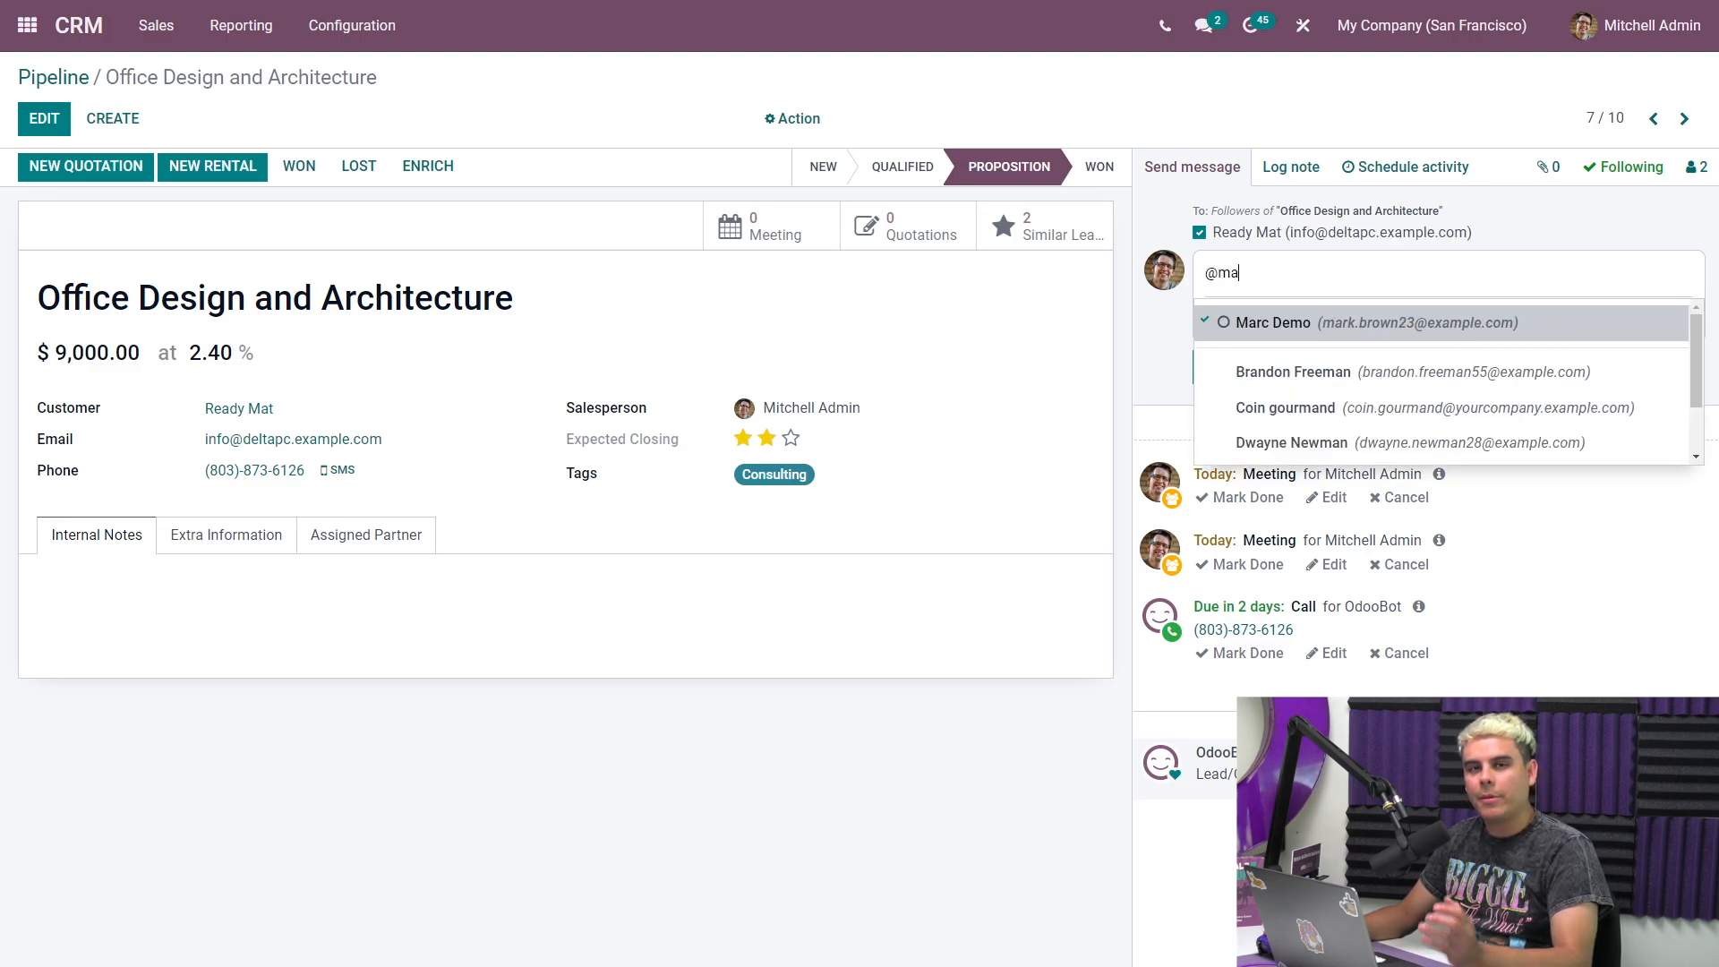
text(rc)
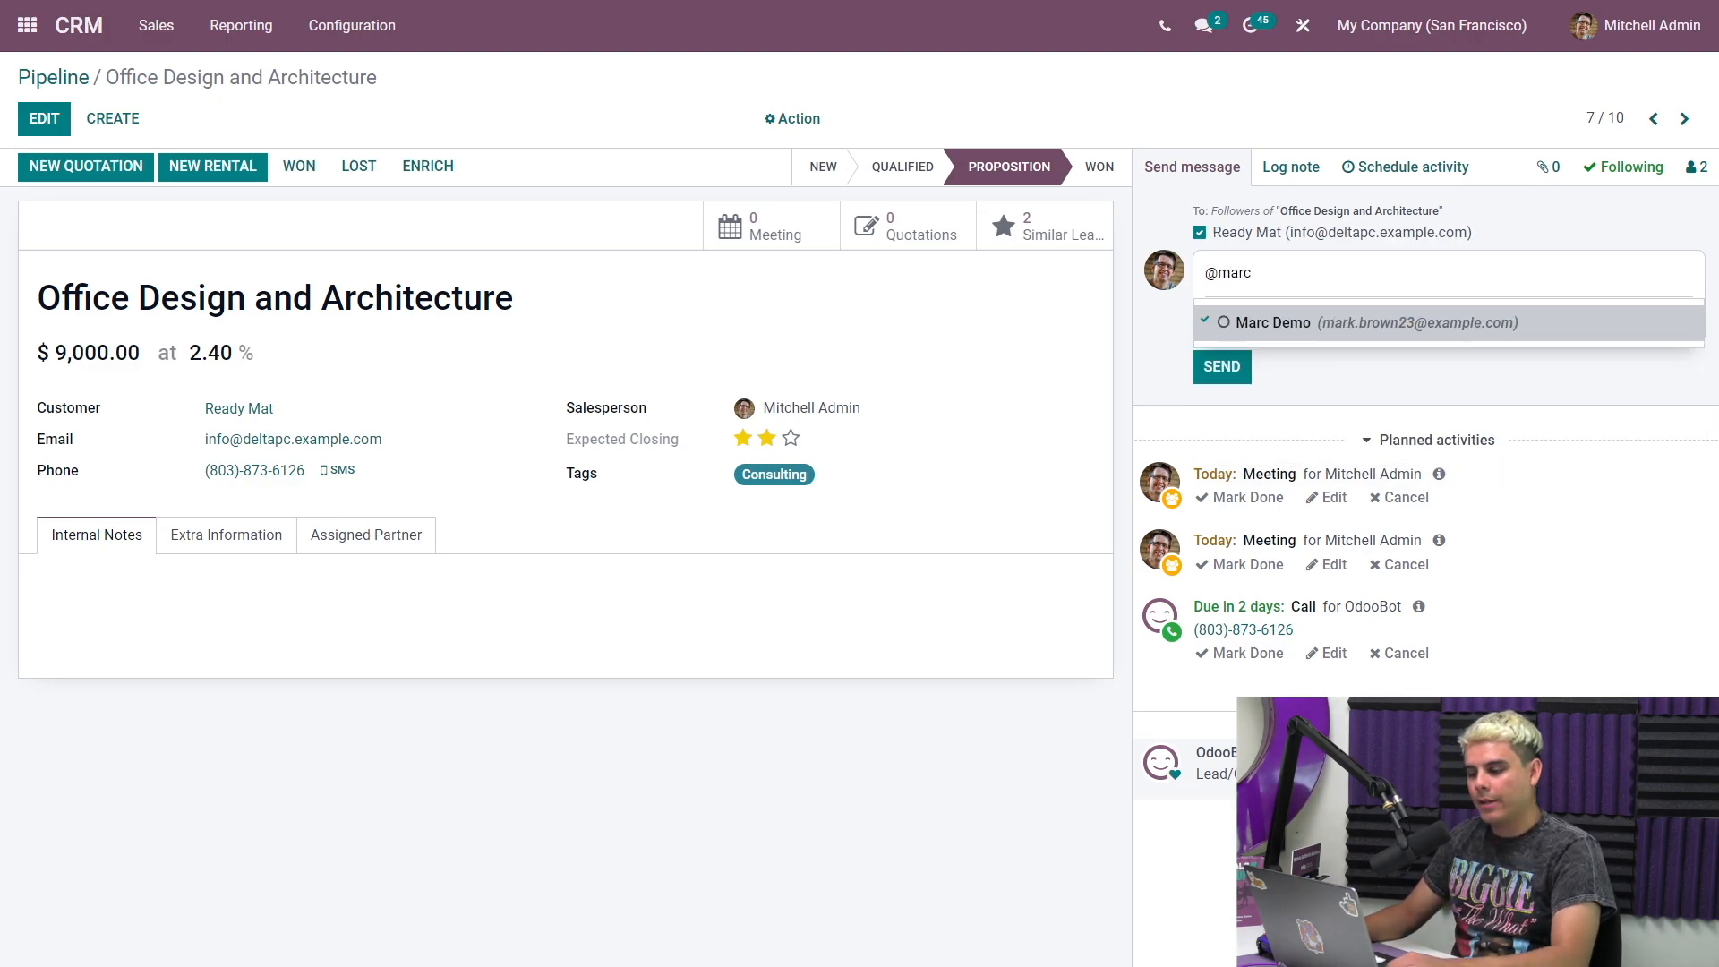
key(Return)
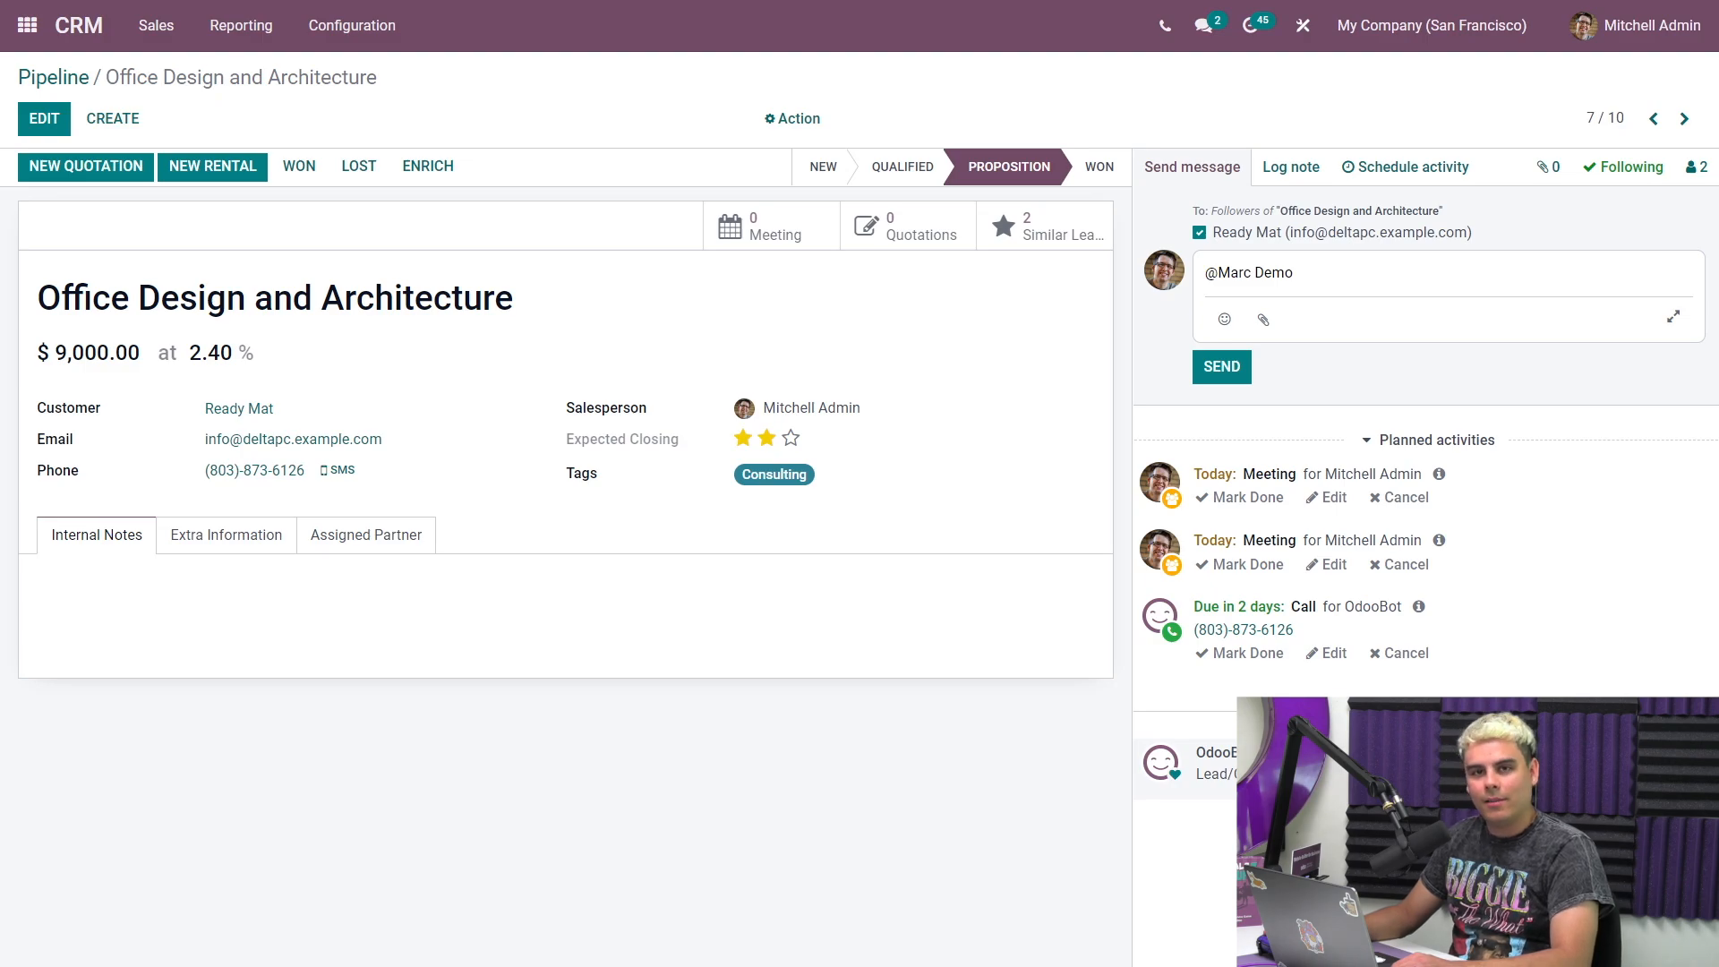
Step: Complete the message to the mentioned colleague with "lets meet about this opportunity" and the copied availability link, and send it
text(lets m)
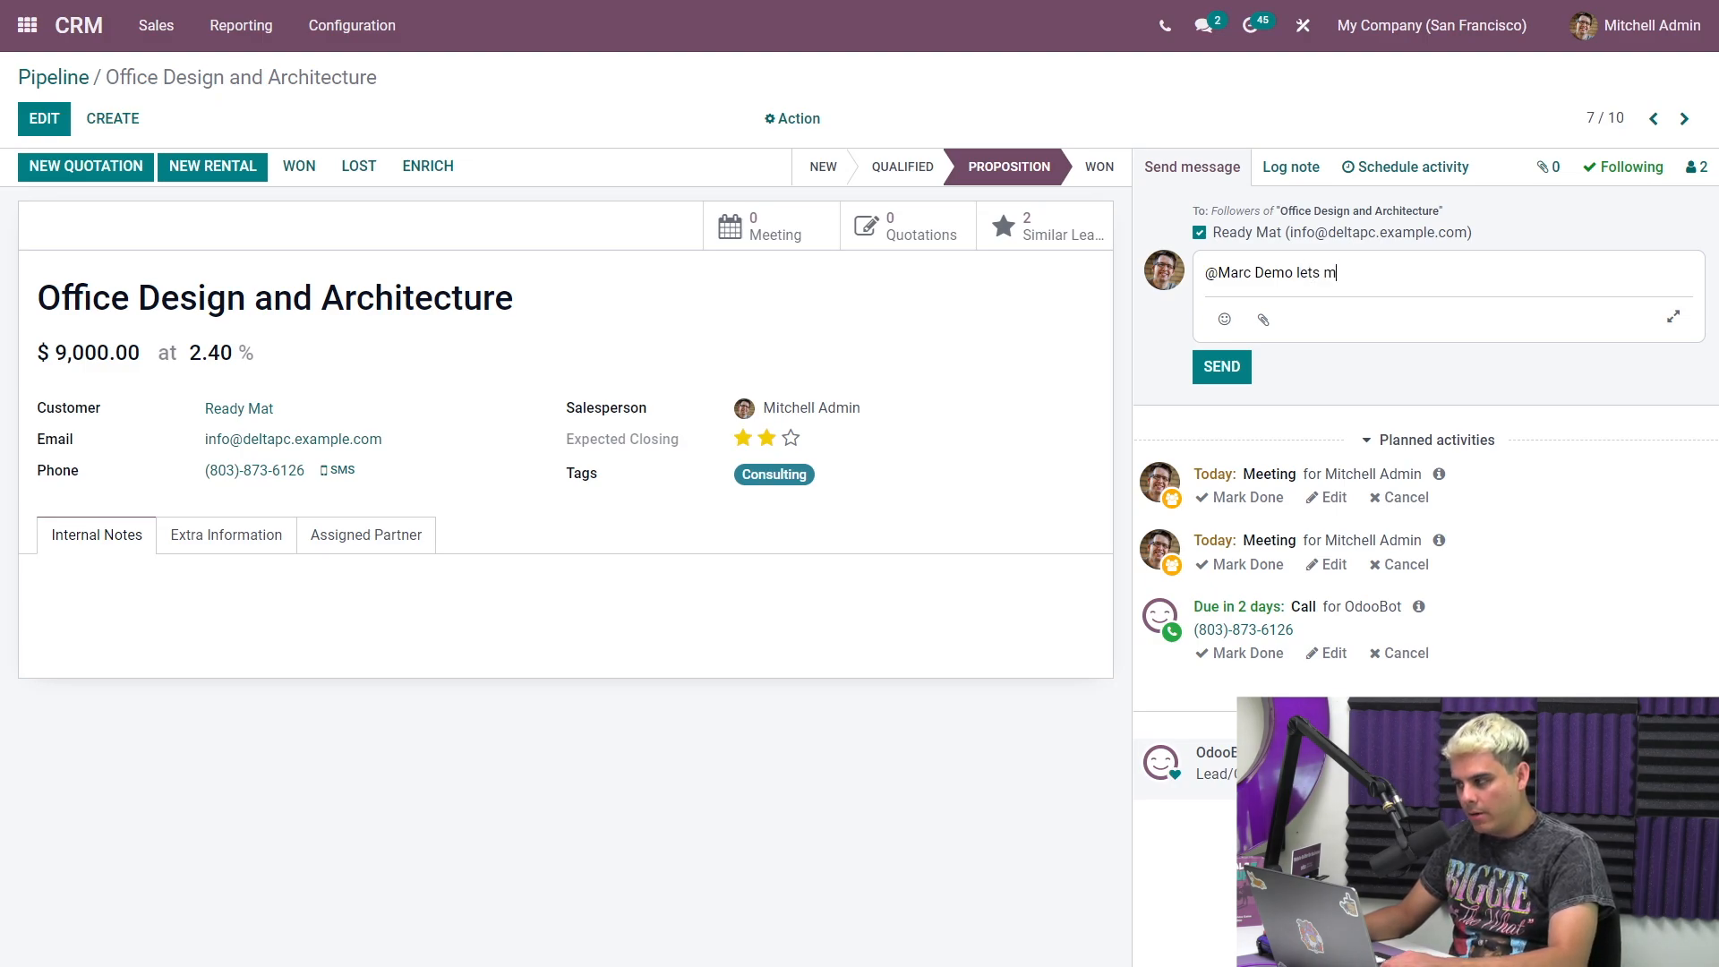
text(eet about this oppot)
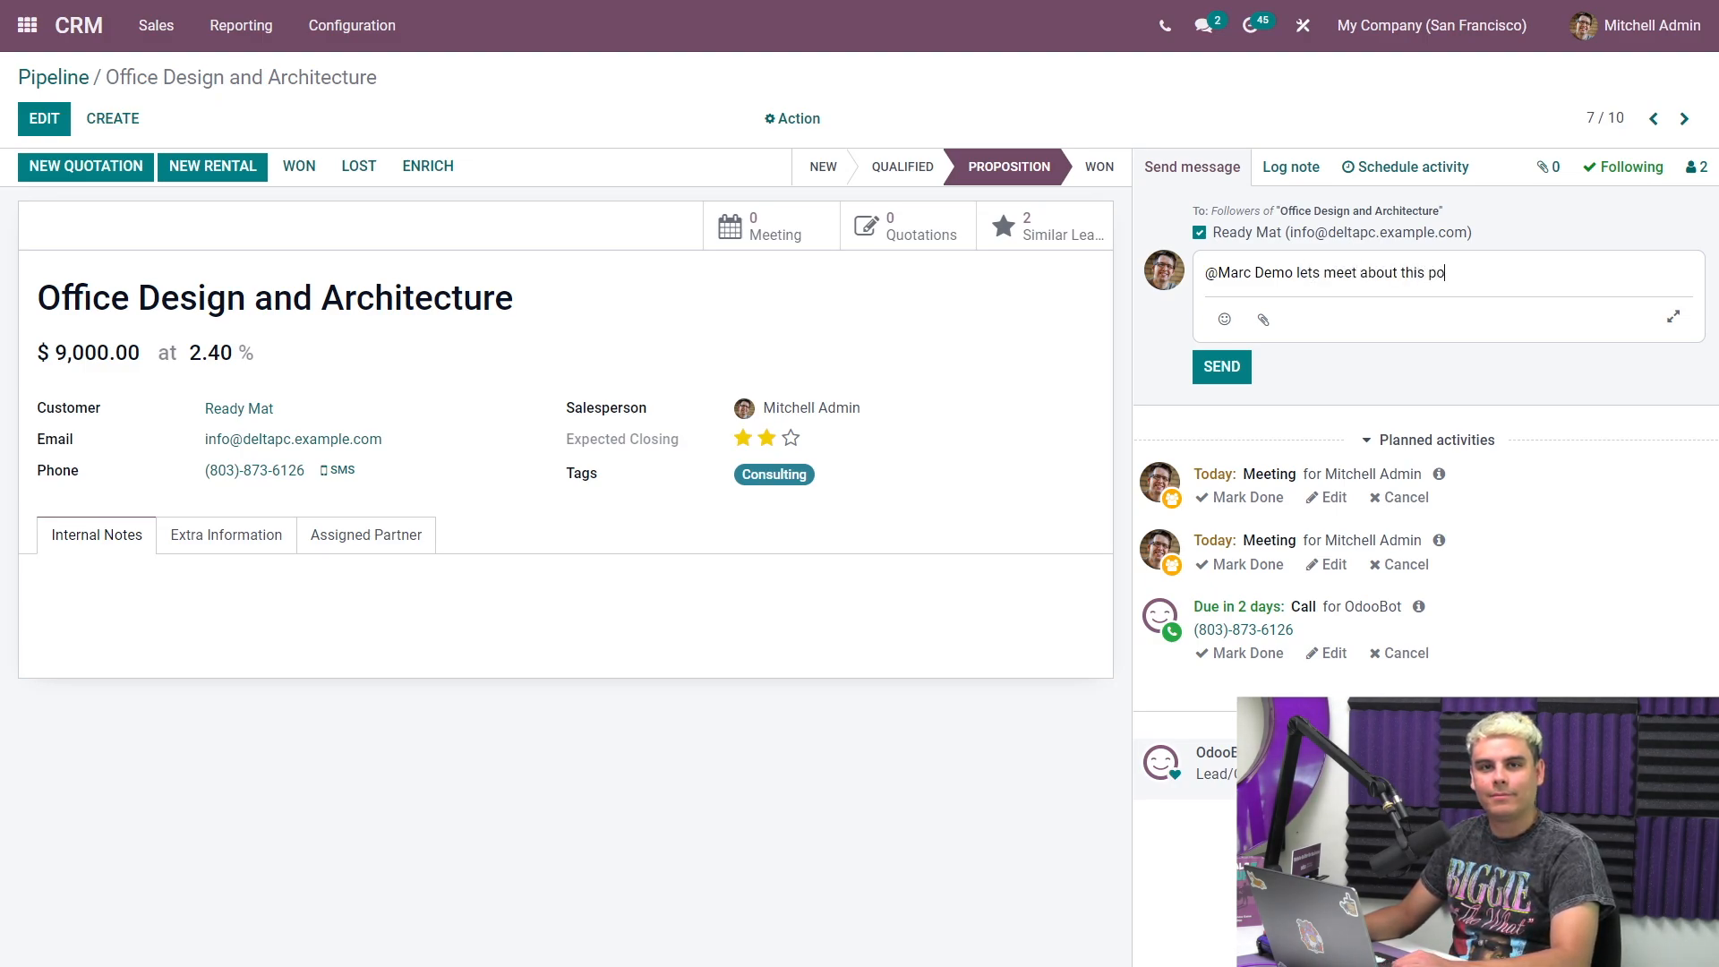
key(BackSpace)
key(BackSpace)
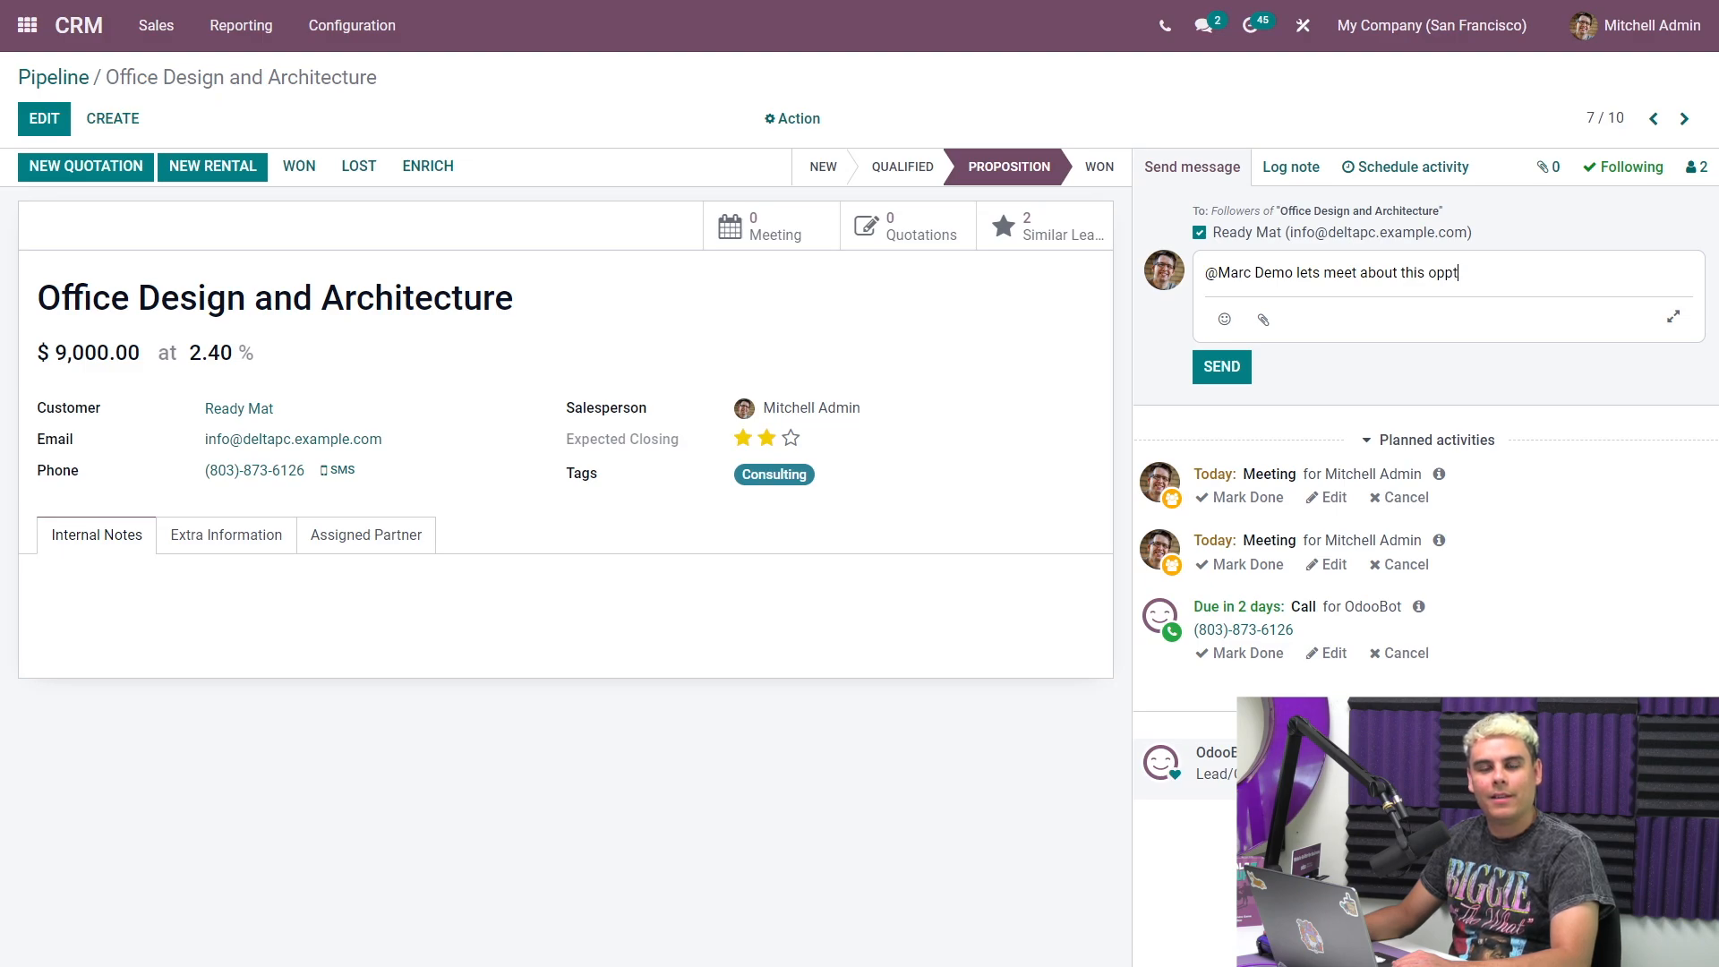
text(ortunity)
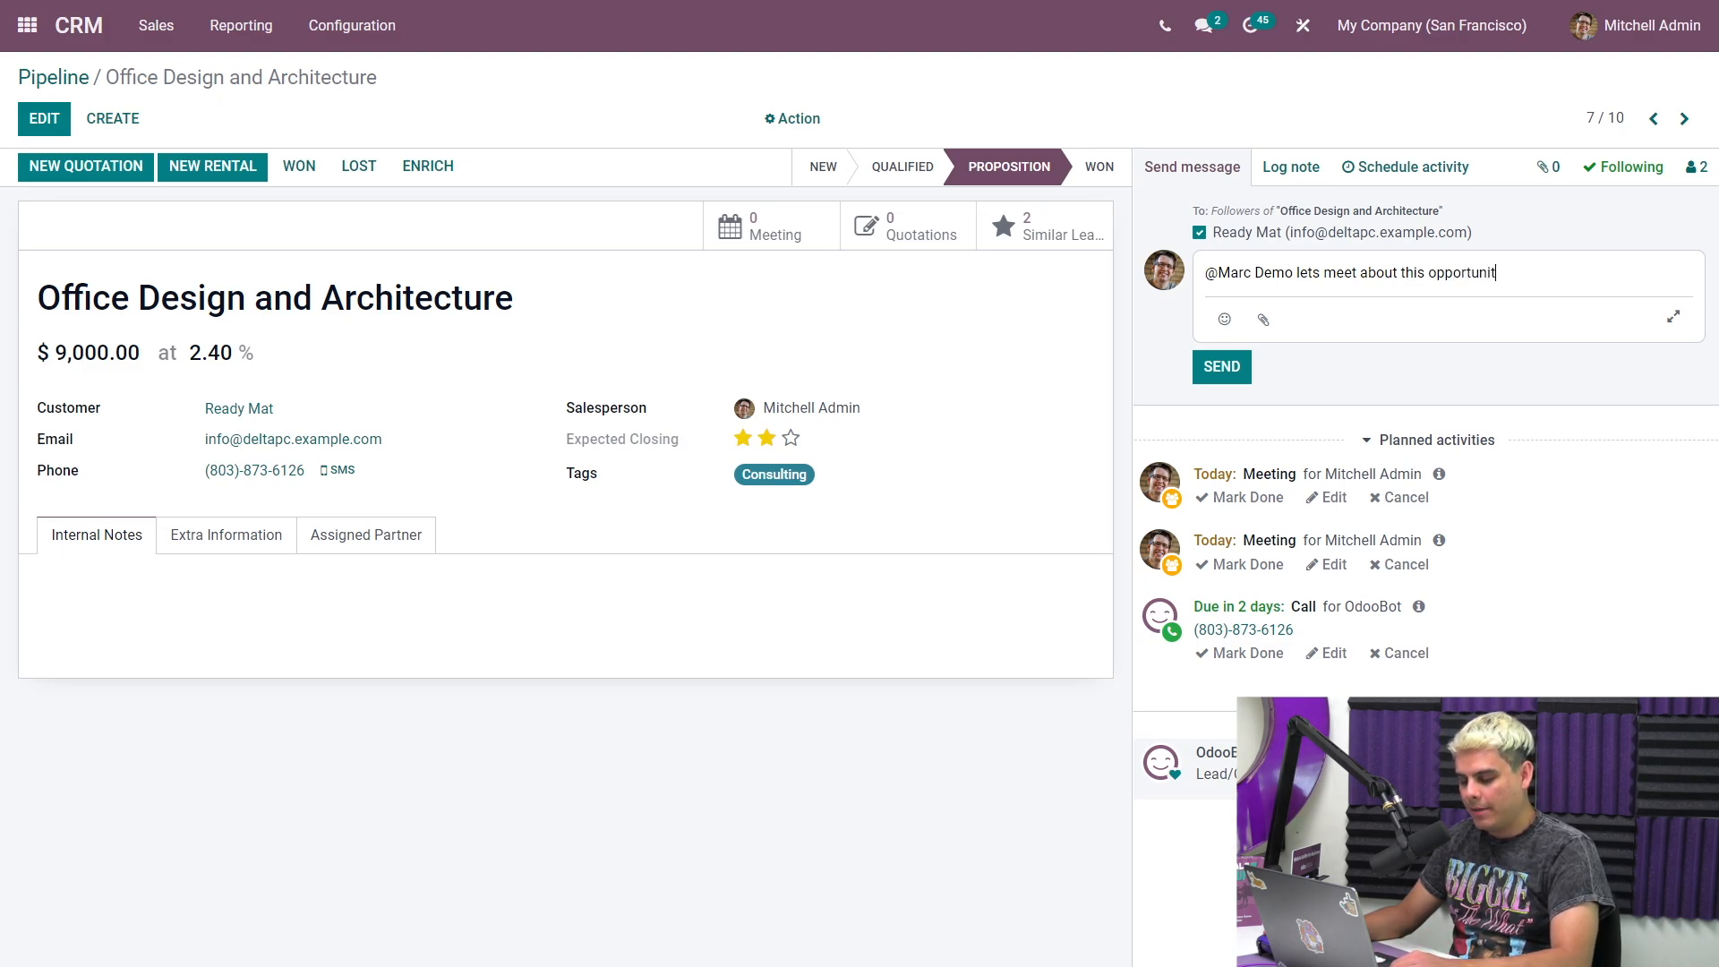
text(https://19368242-saas-15-2-all.runbot48.odoo.com/calendar/mitchell-admin-let-s-meet-3?filter_staff_user_ids=%5B2%5D)
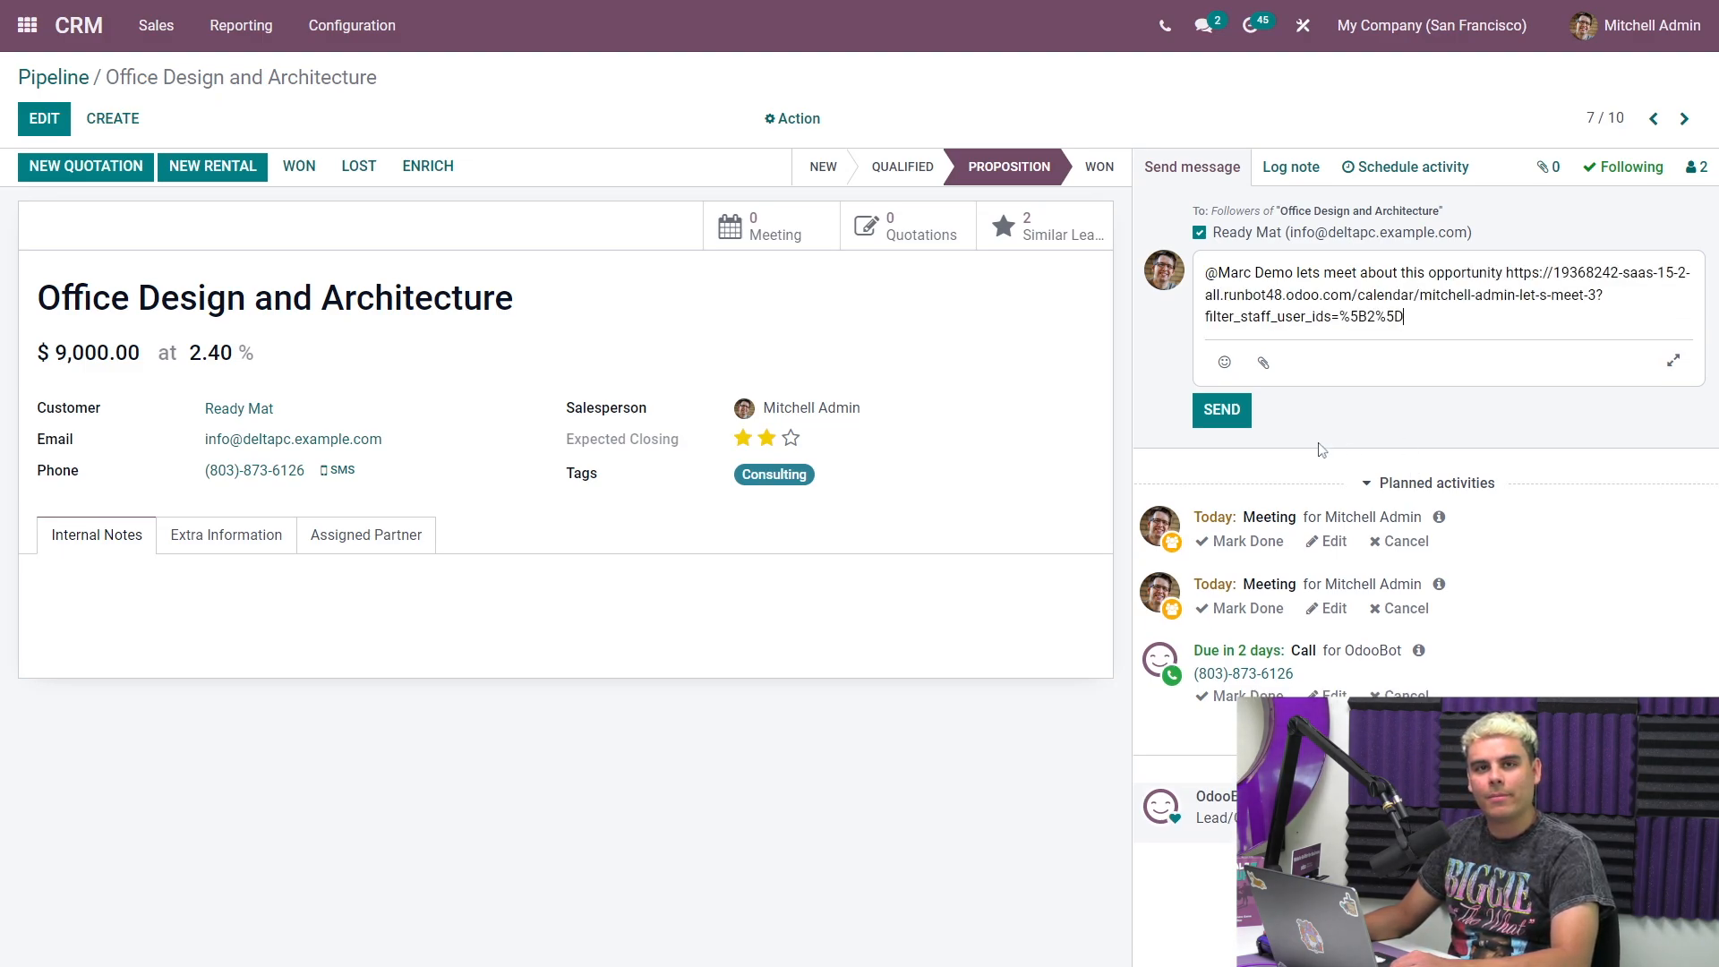
click(1222, 410)
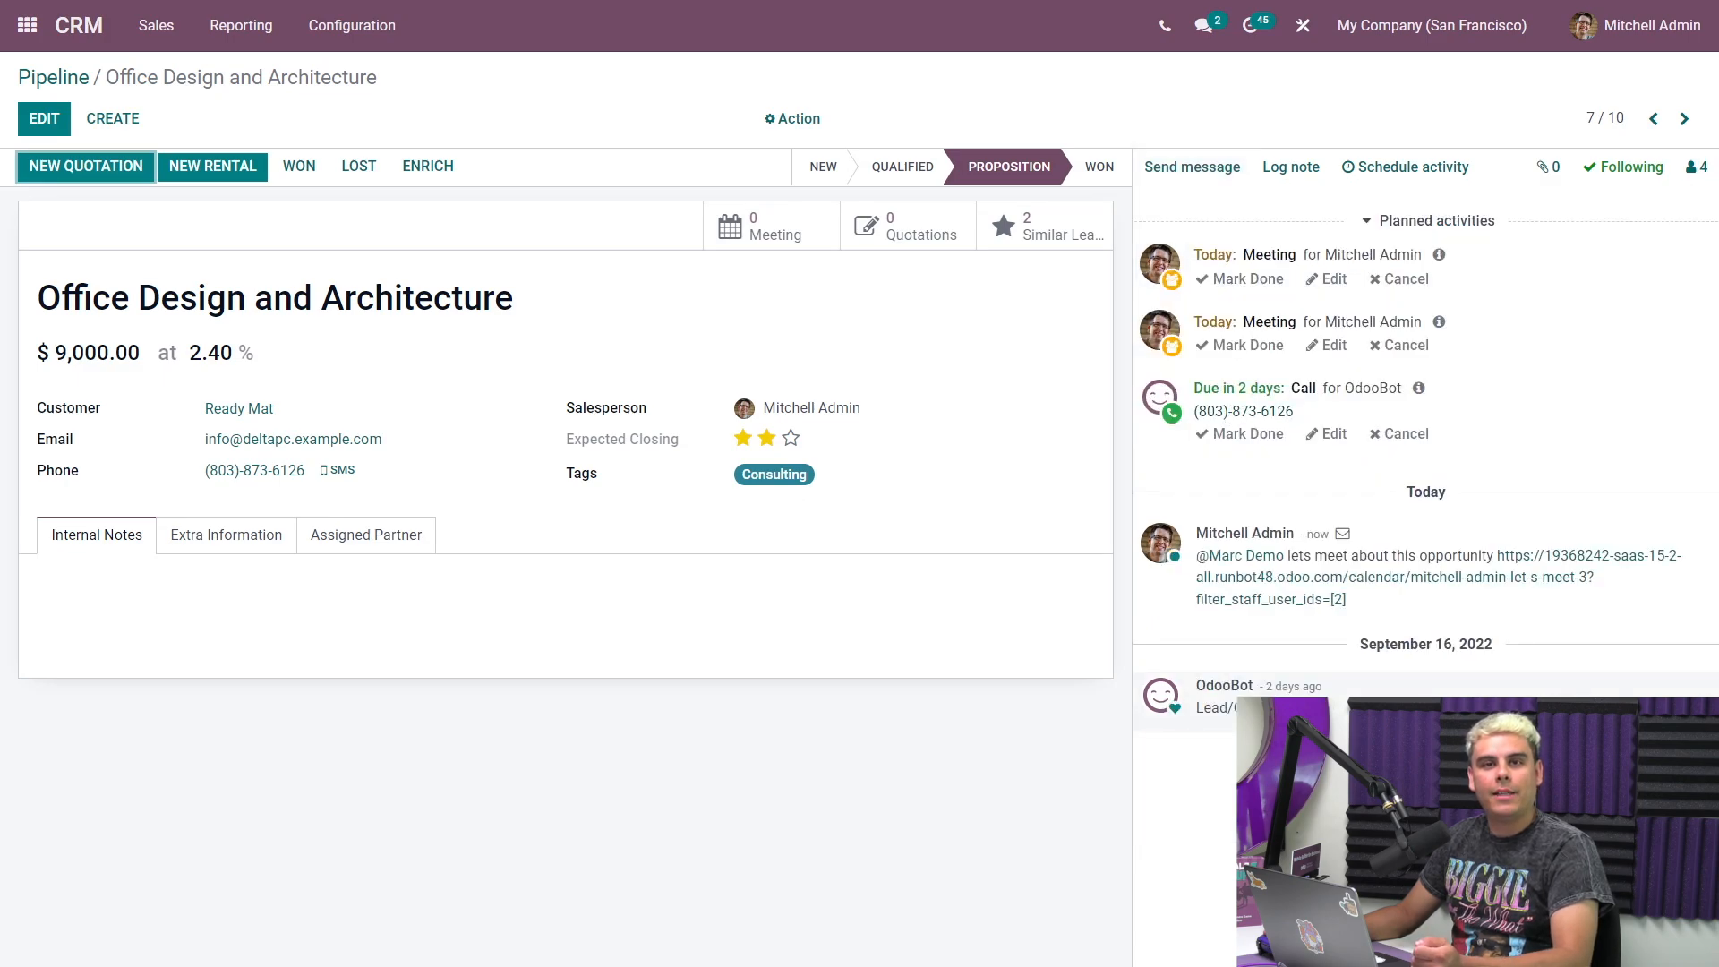
Step: Open the shared booking link and book the Friday, September 23, 10:00–11:00 AM slot with the attendee's name and phone number
click(1558, 577)
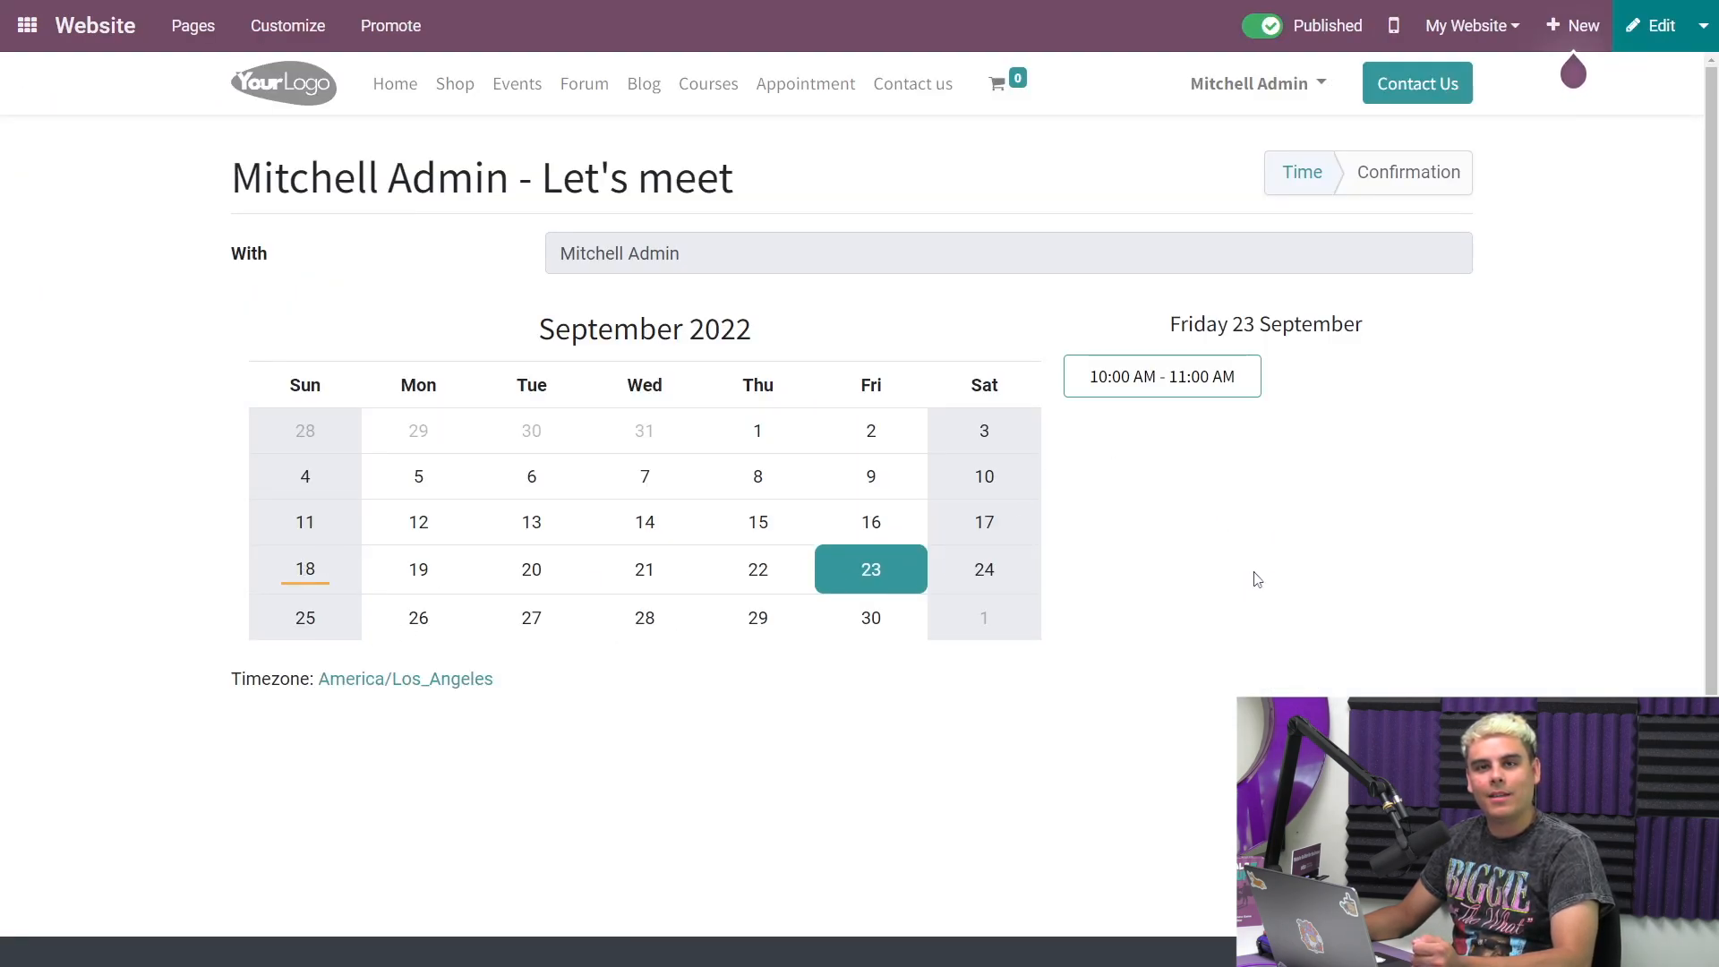
click(1233, 380)
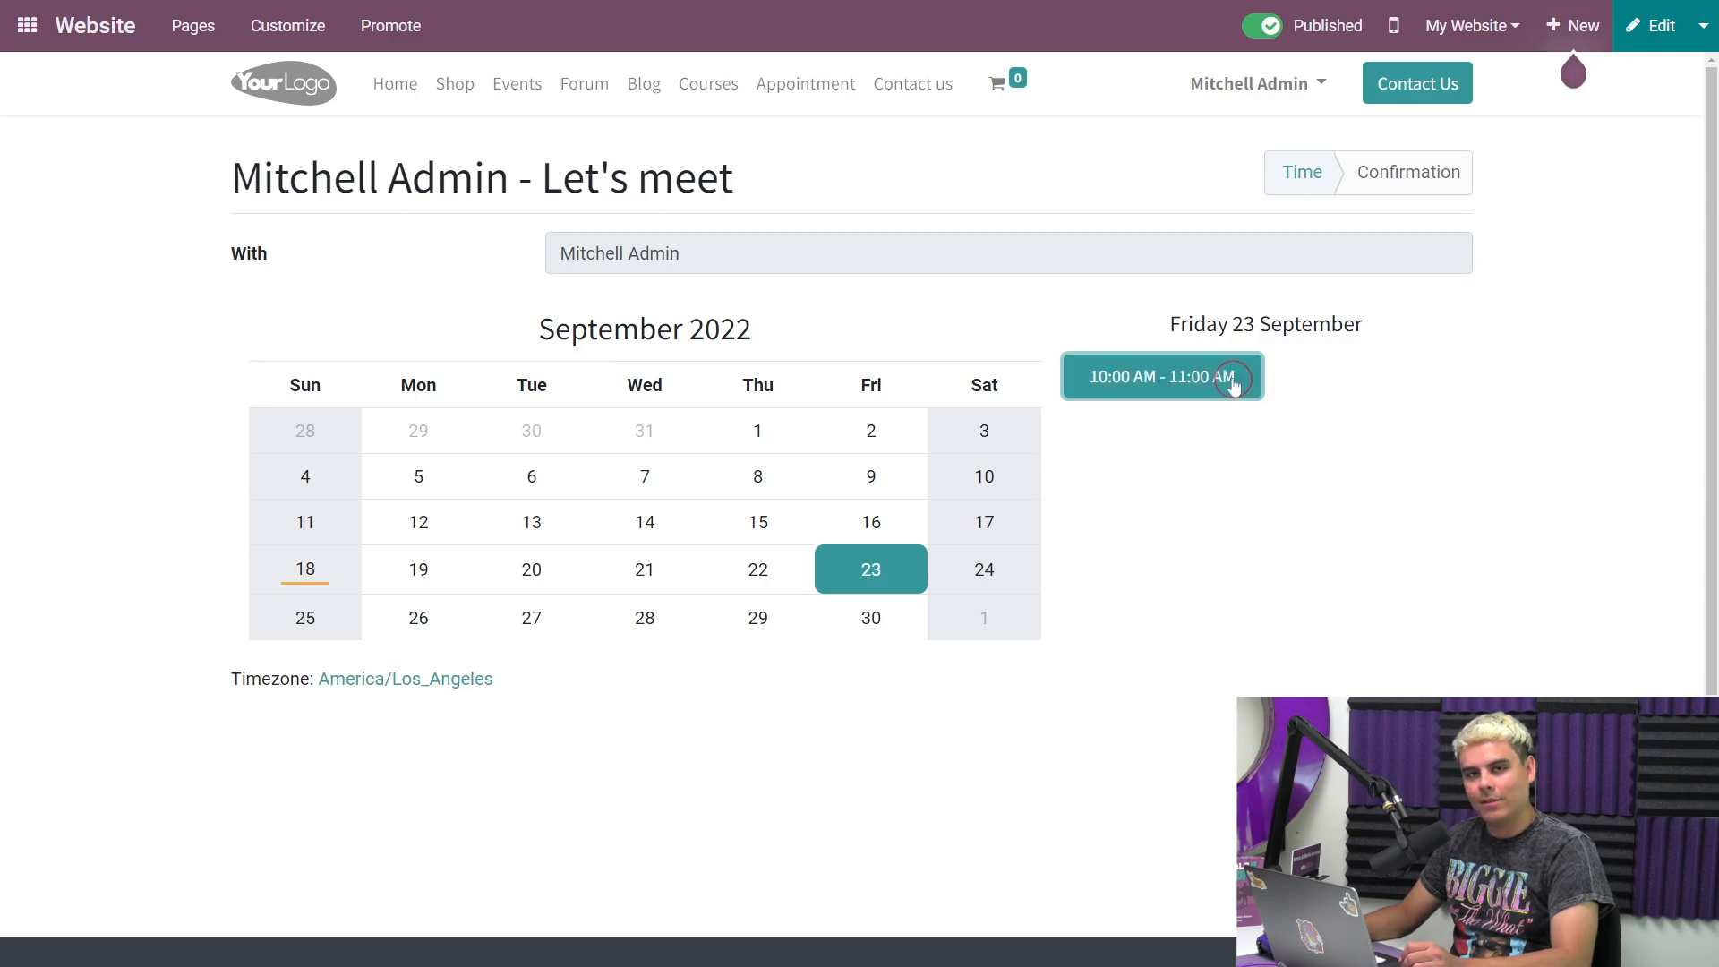
click(559, 360)
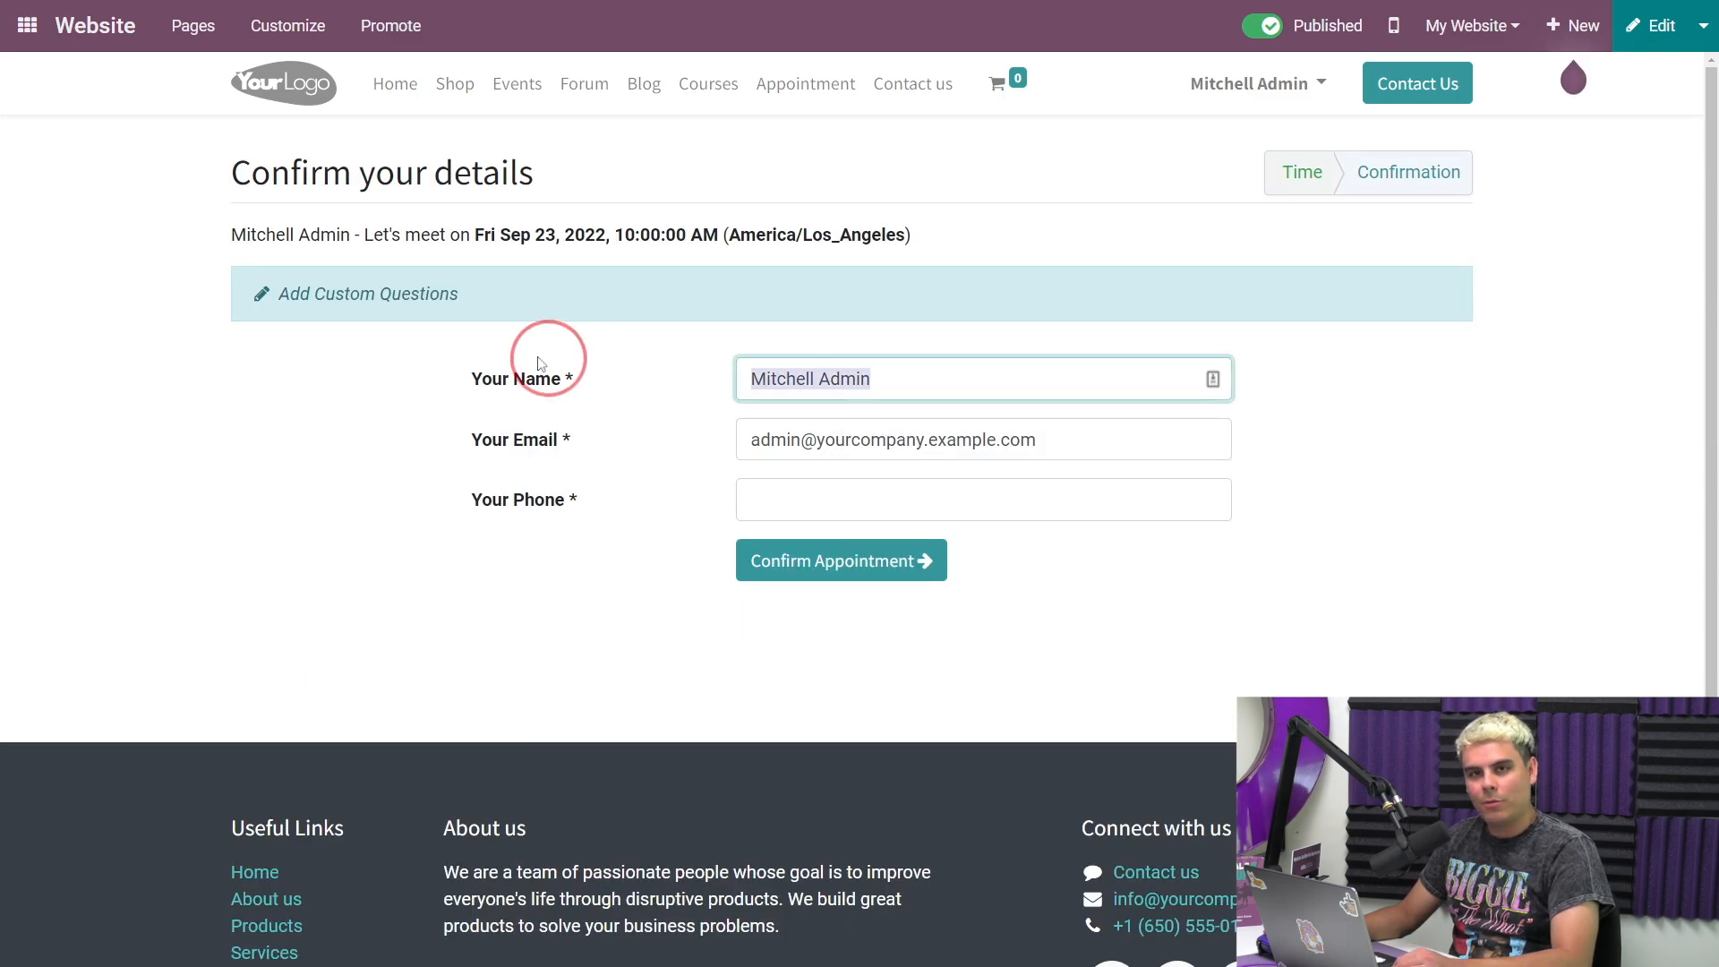
text(marc)
click(863, 503)
text(123456789)
click(871, 550)
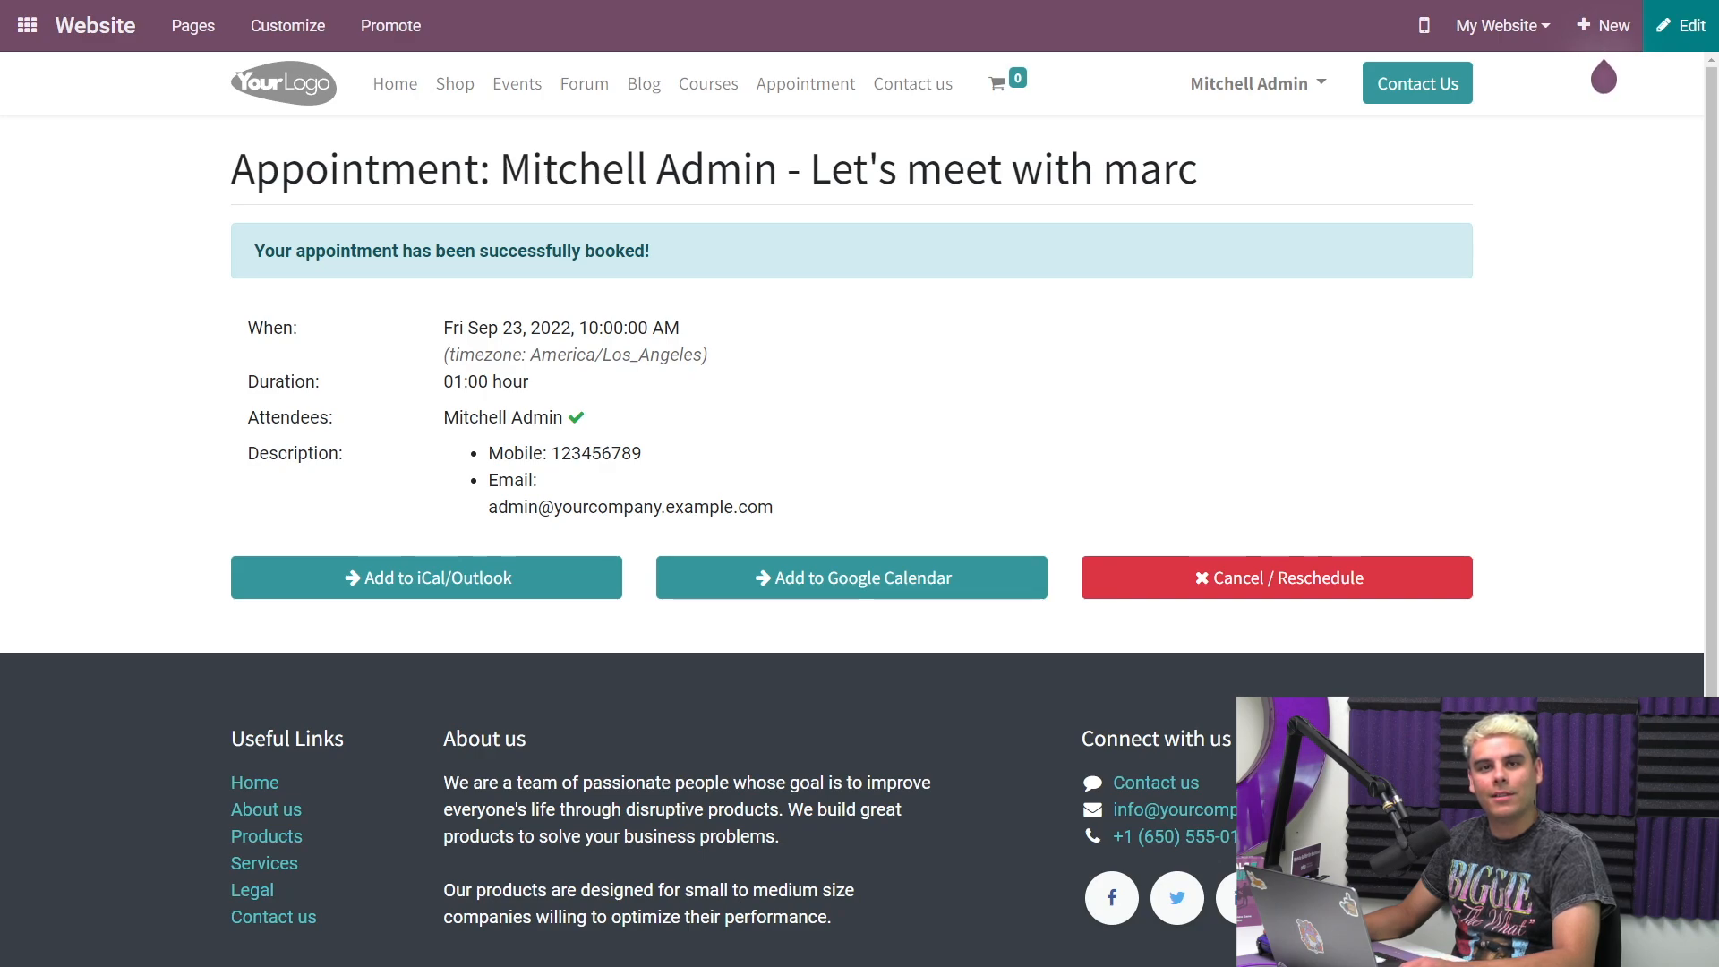
Step: Return from the booking page to CRM and open the Activities report
click(27, 29)
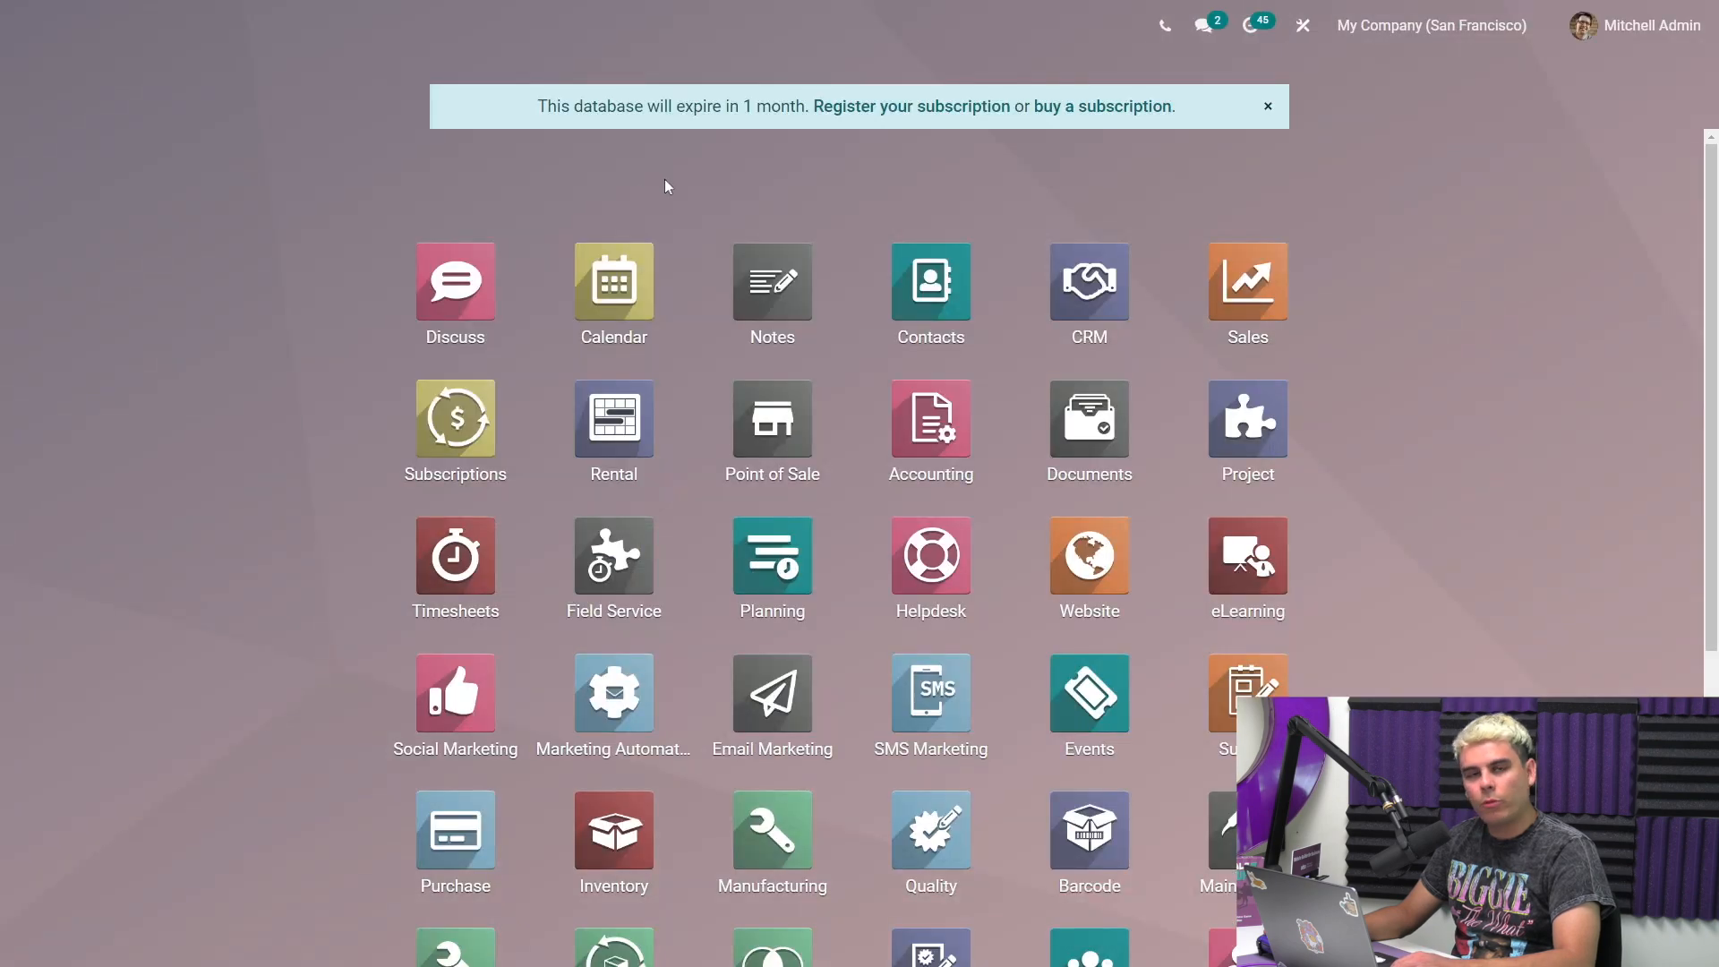
click(1063, 288)
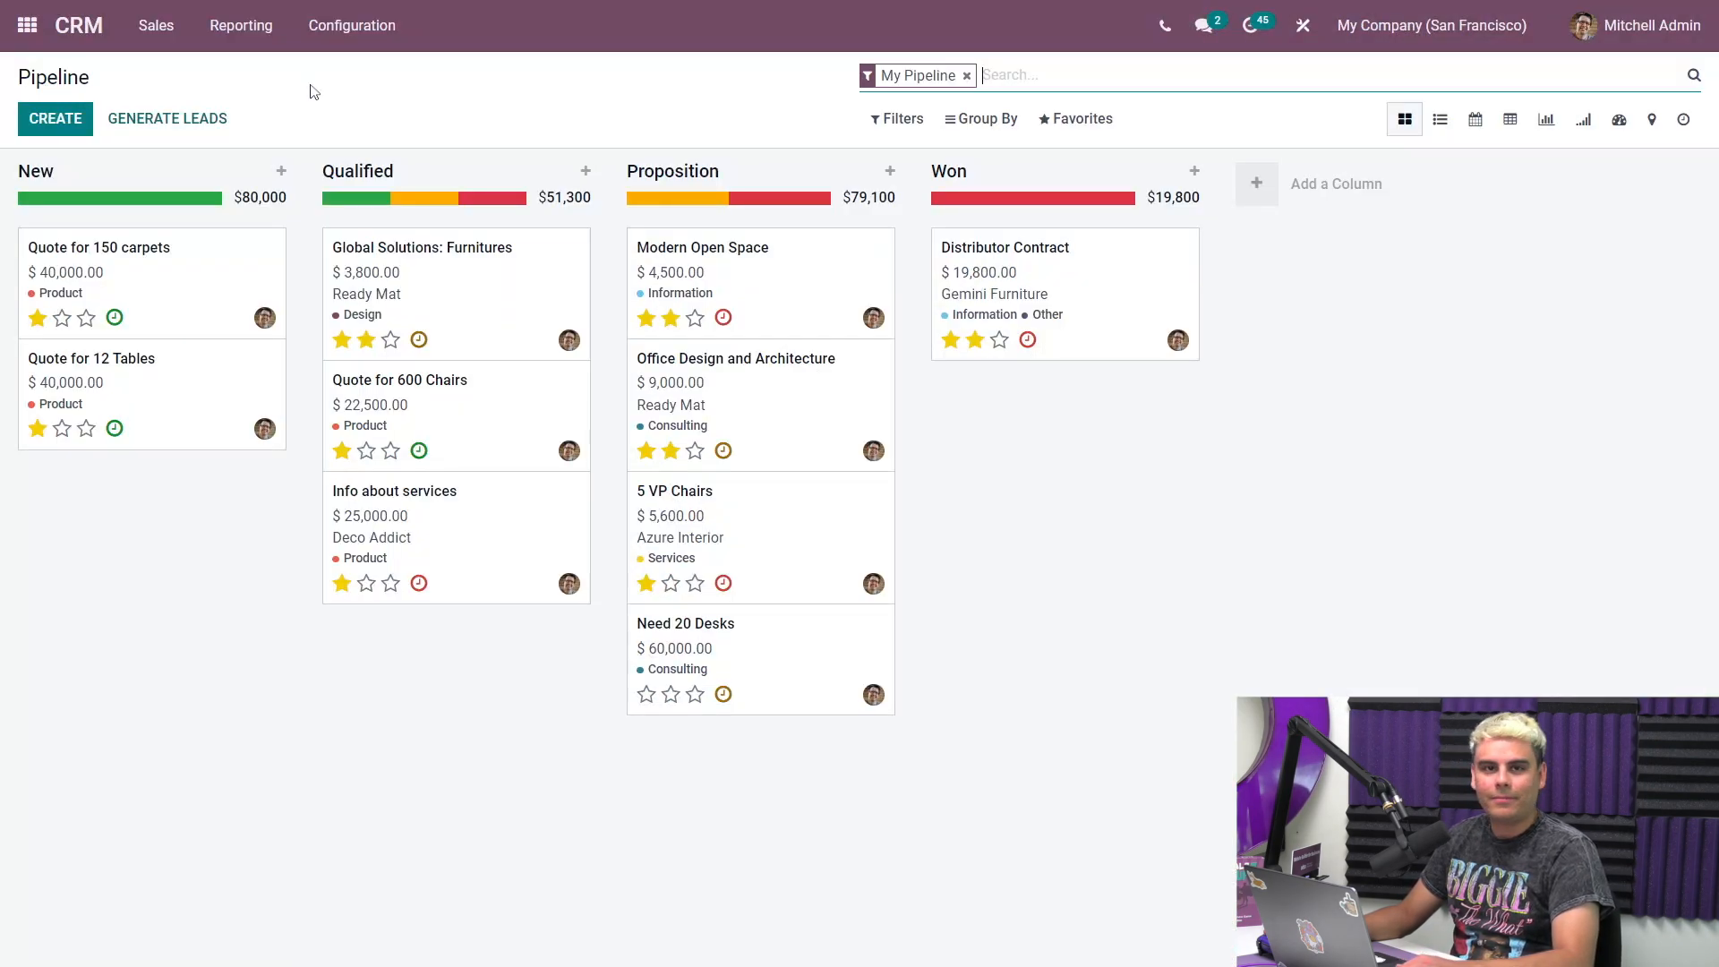
click(271, 43)
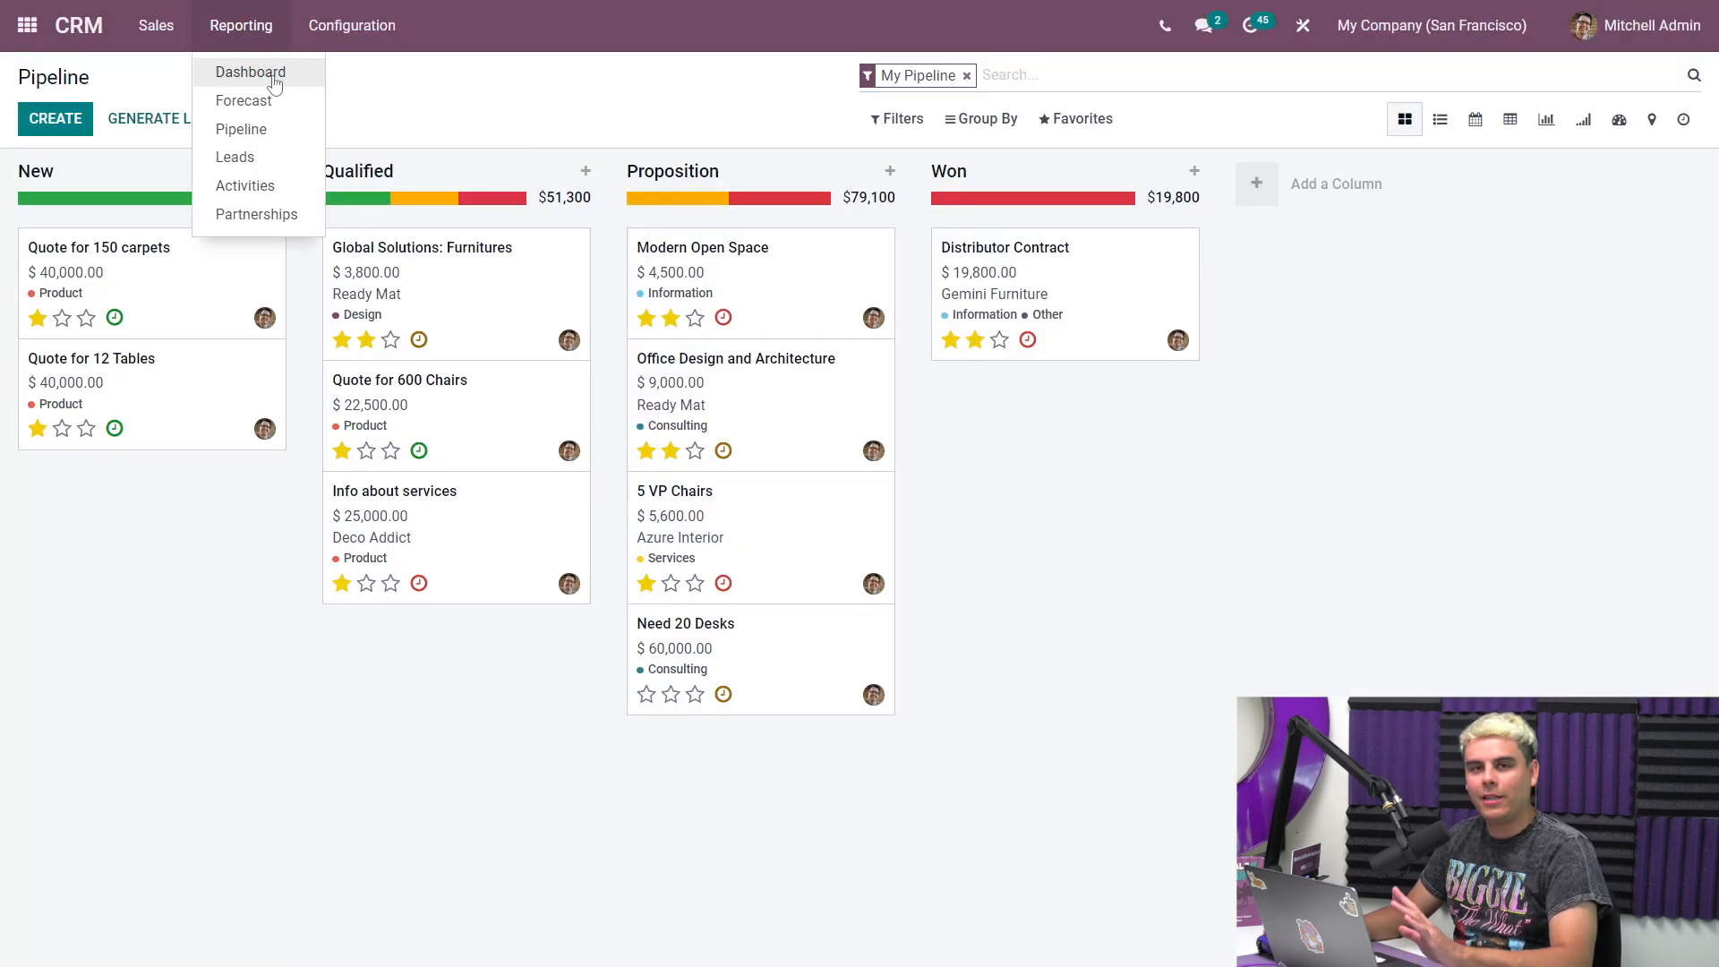
click(264, 185)
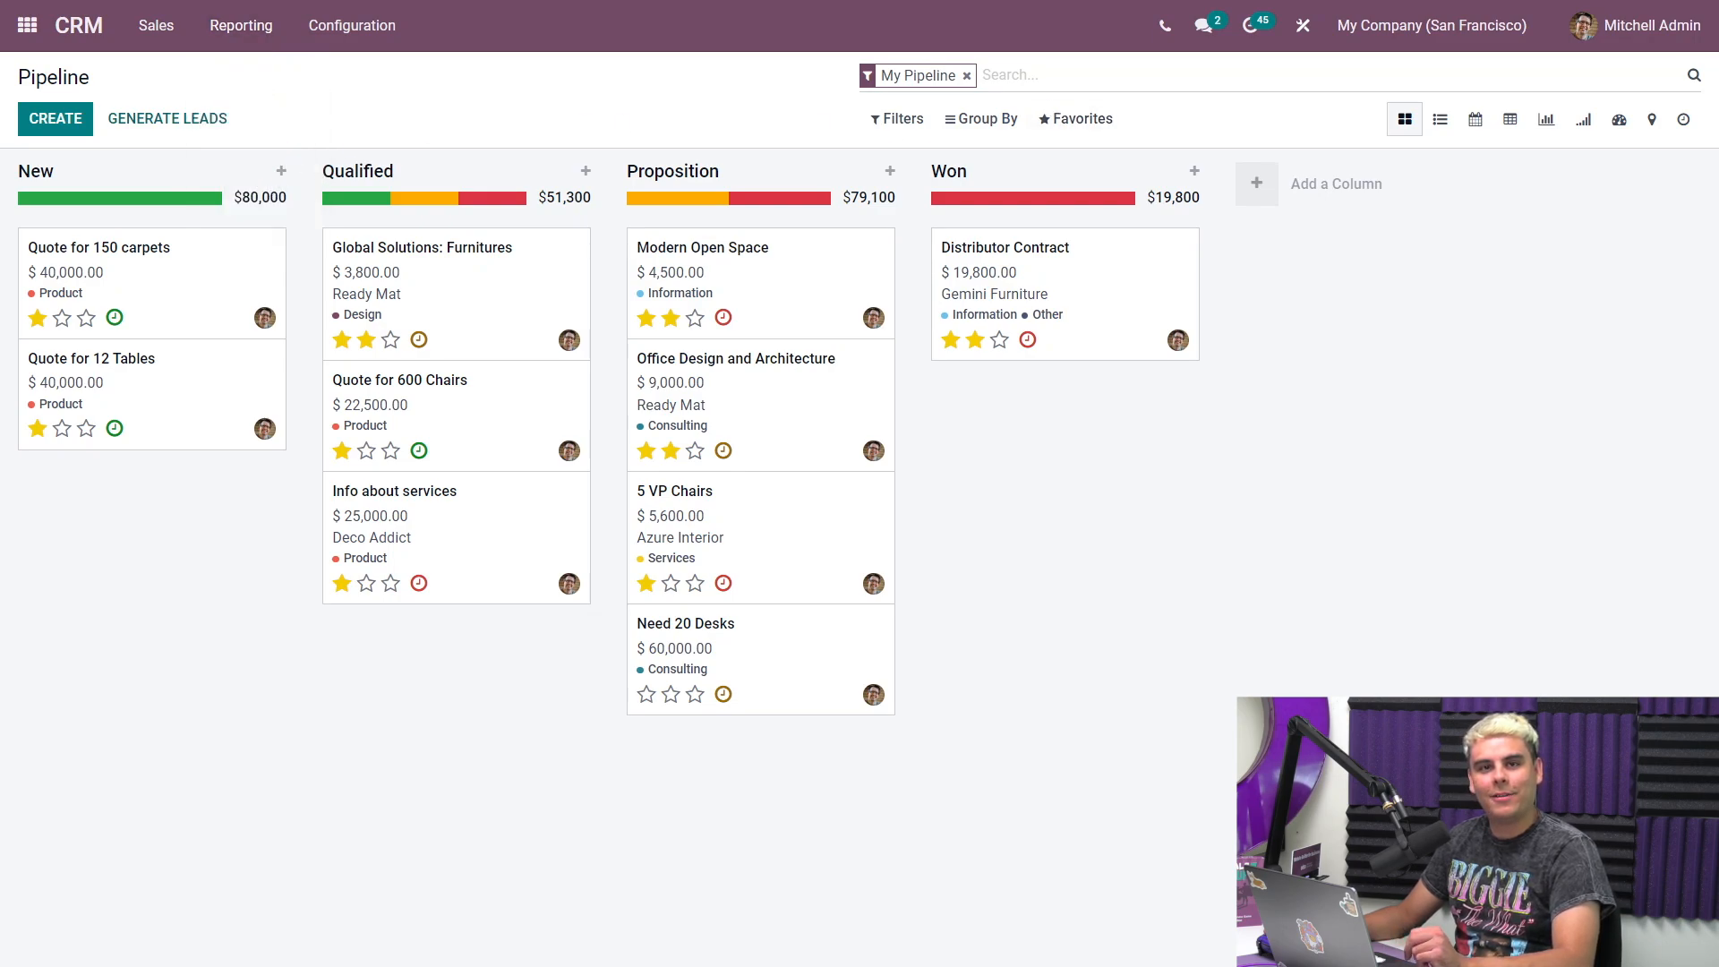
Step: View the Activities report grouped by Stage and by Salesperson, and clear both groupings
click(1012, 74)
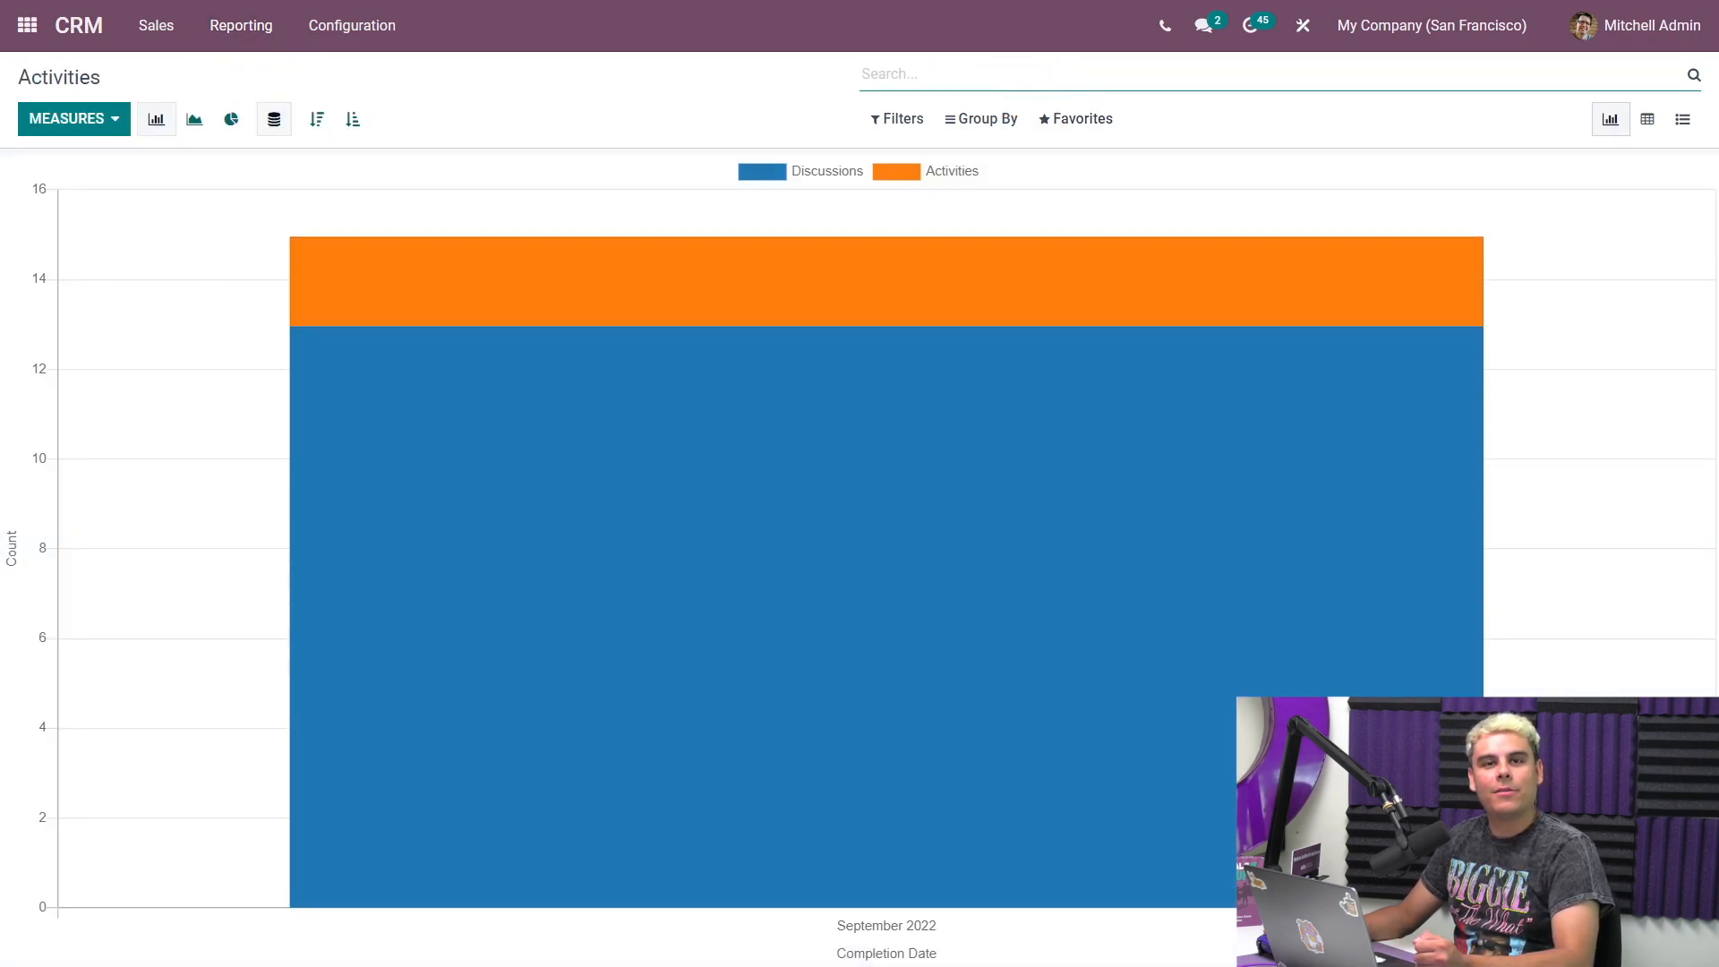
click(1009, 123)
click(1034, 346)
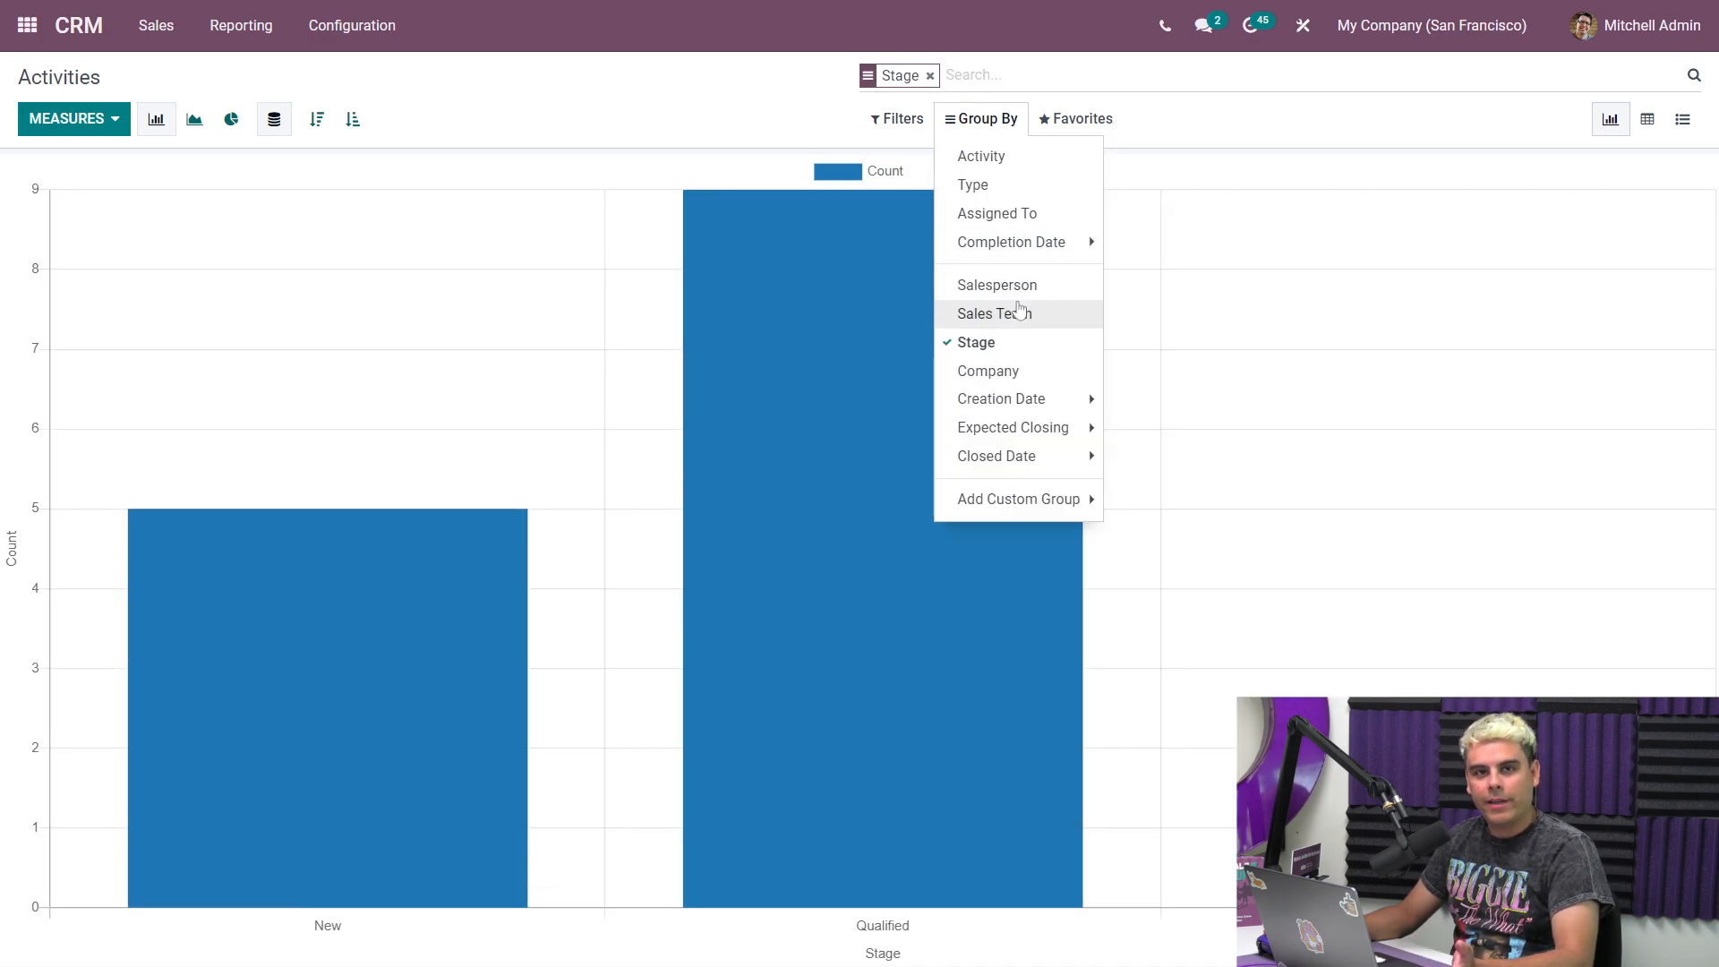
click(1019, 290)
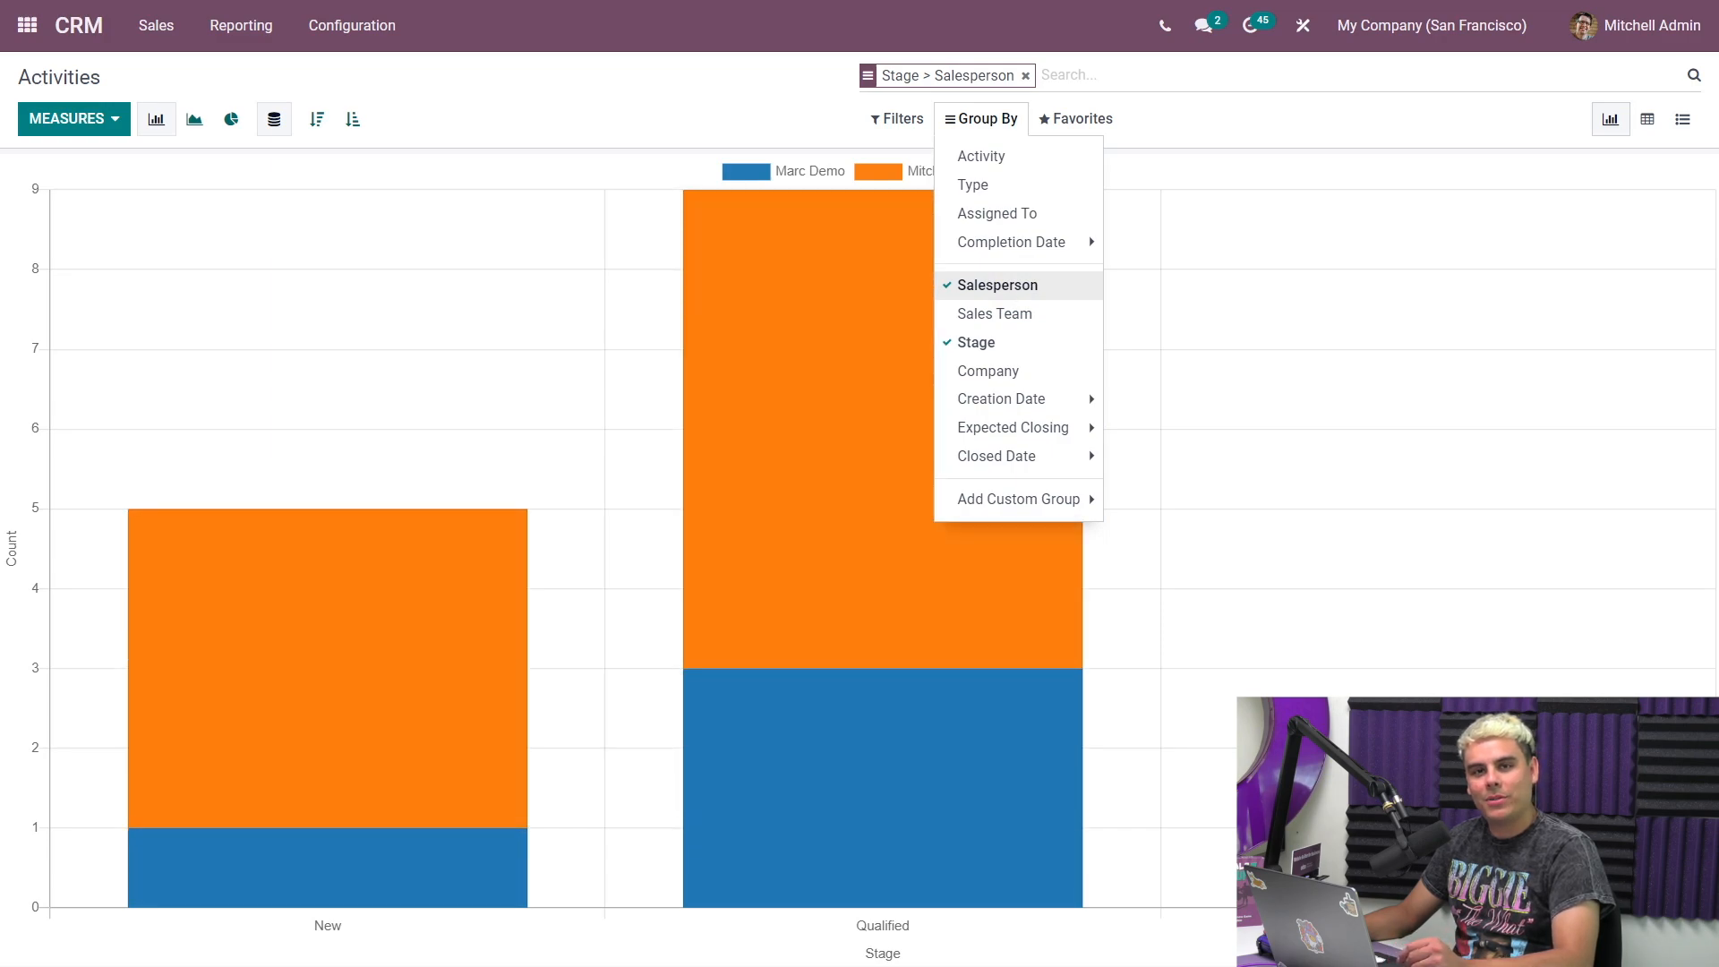
click(1018, 286)
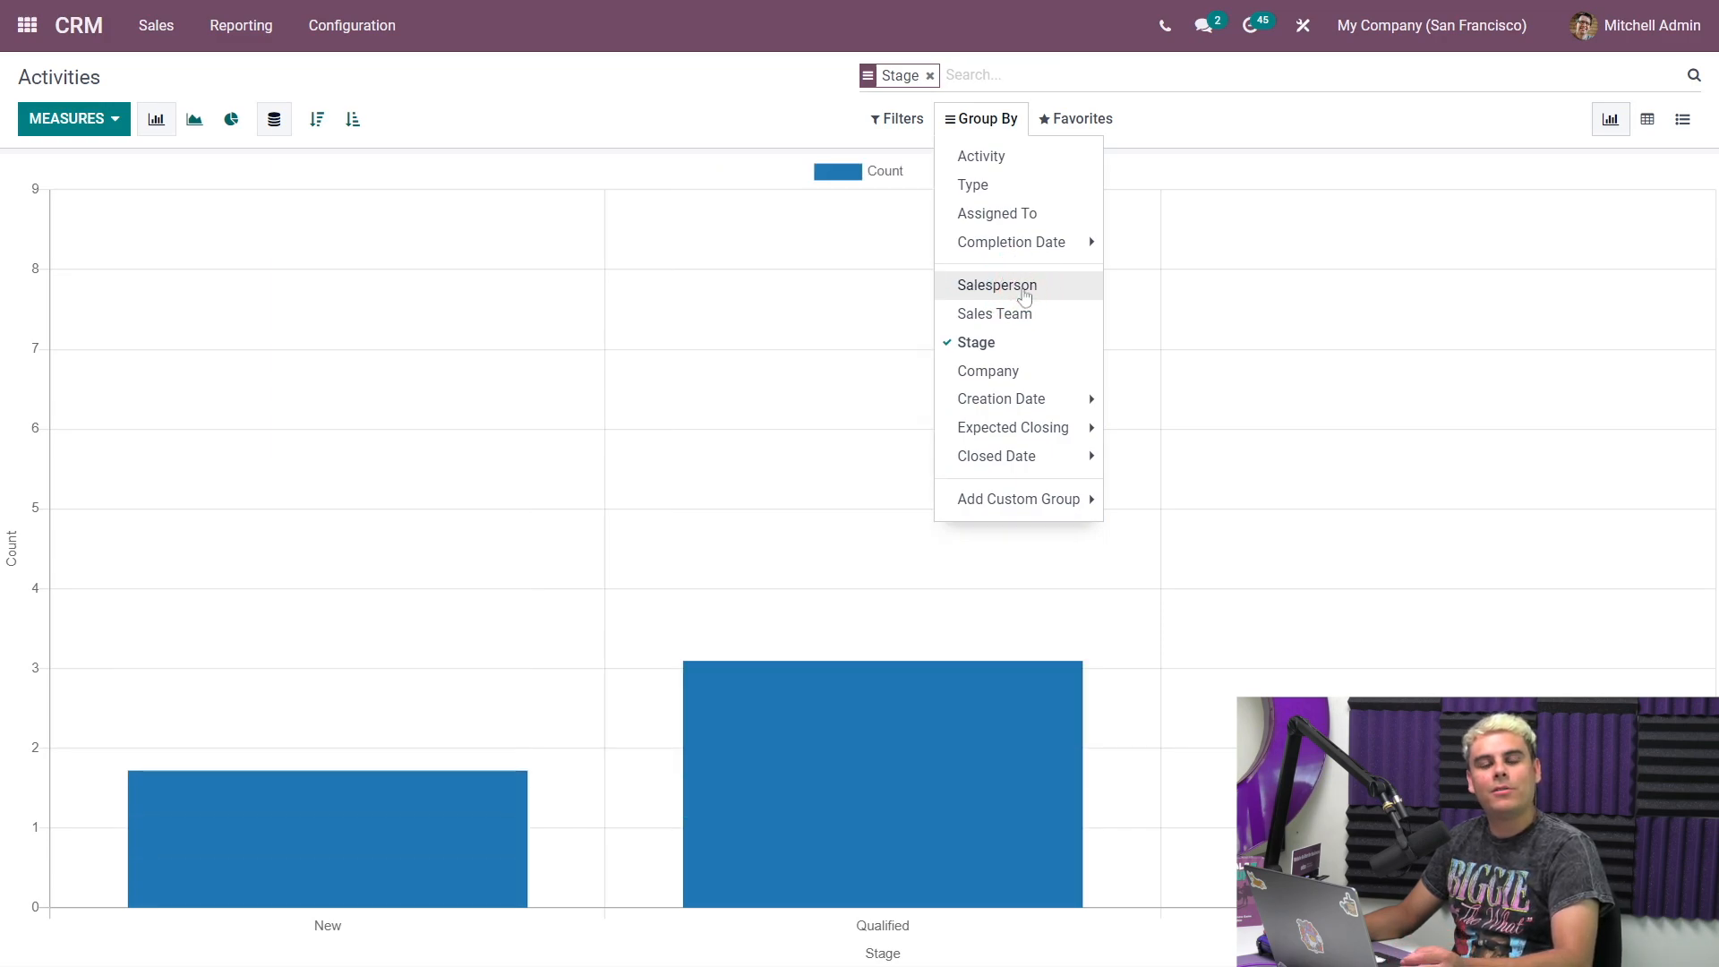
click(1022, 340)
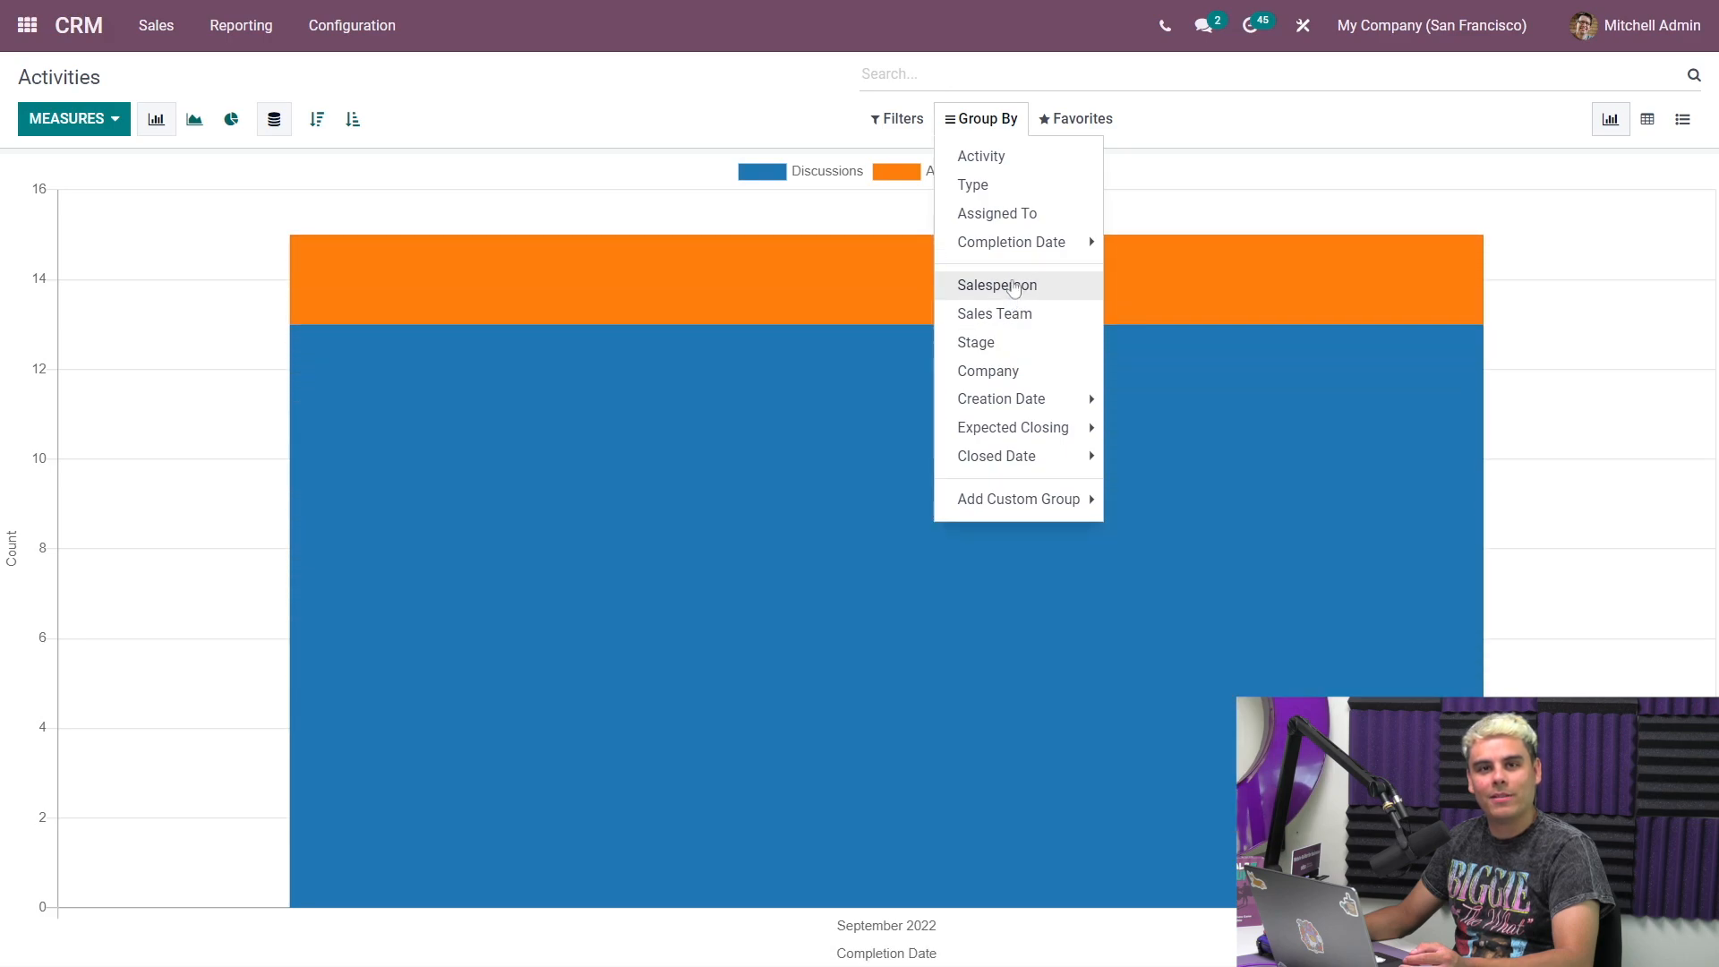
Step: Show the ungrouped Activities report as a list
click(1204, 109)
click(1676, 121)
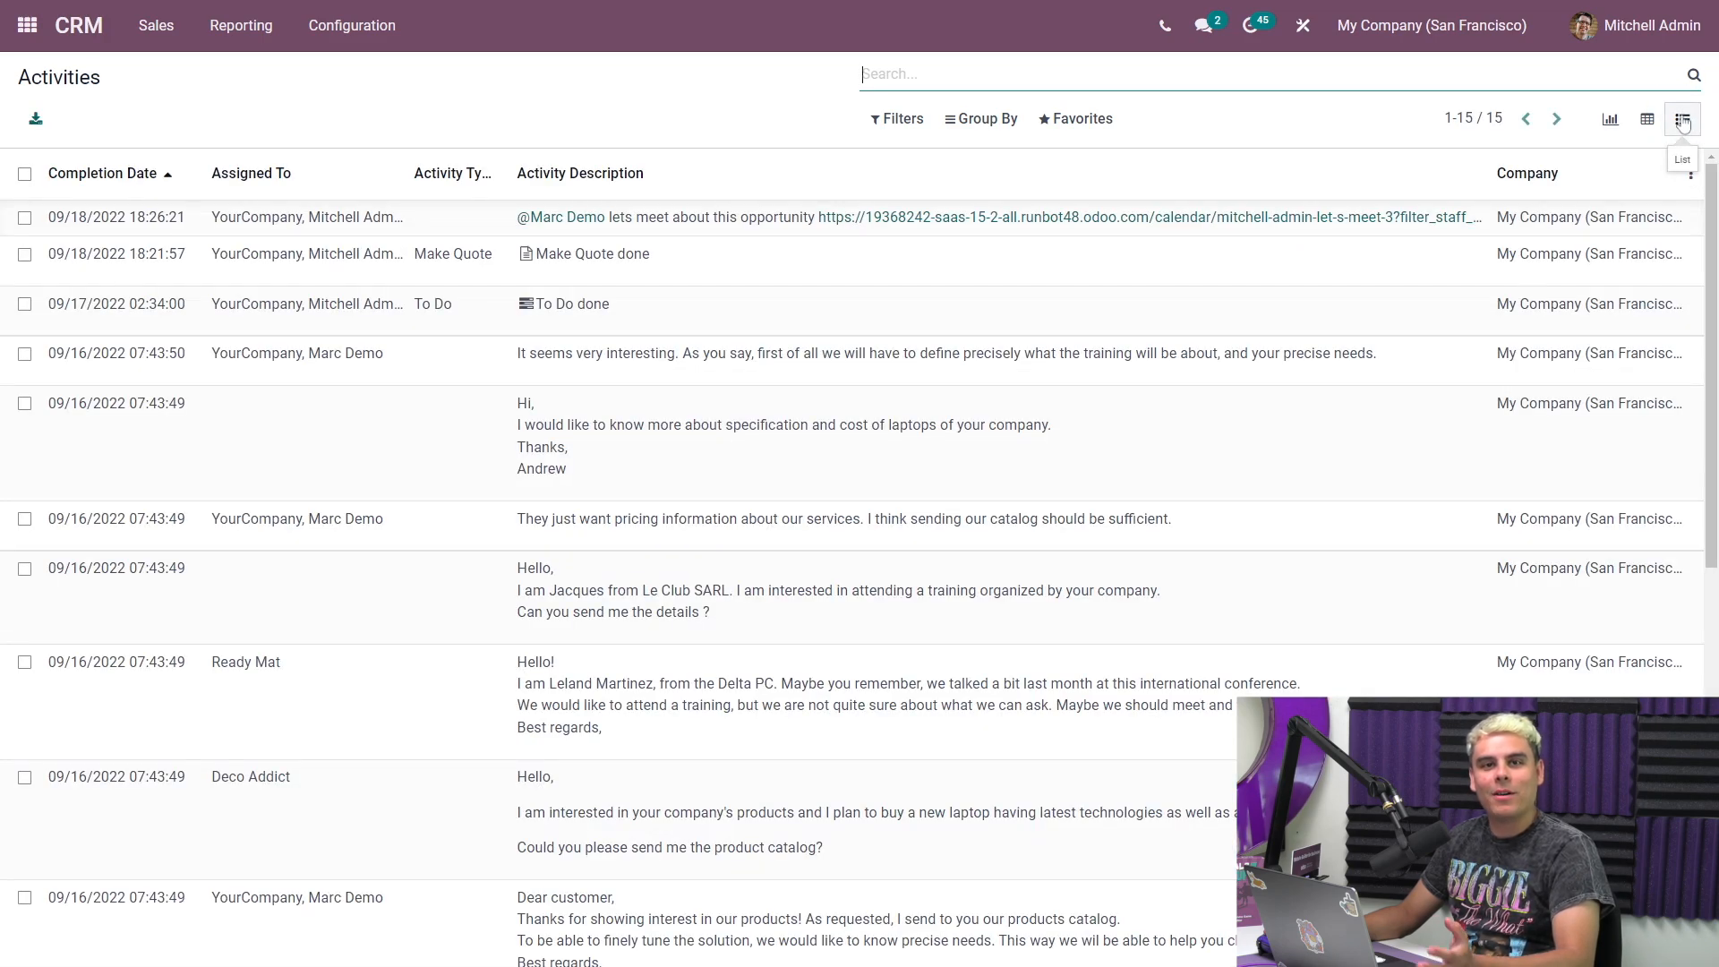
click(1683, 125)
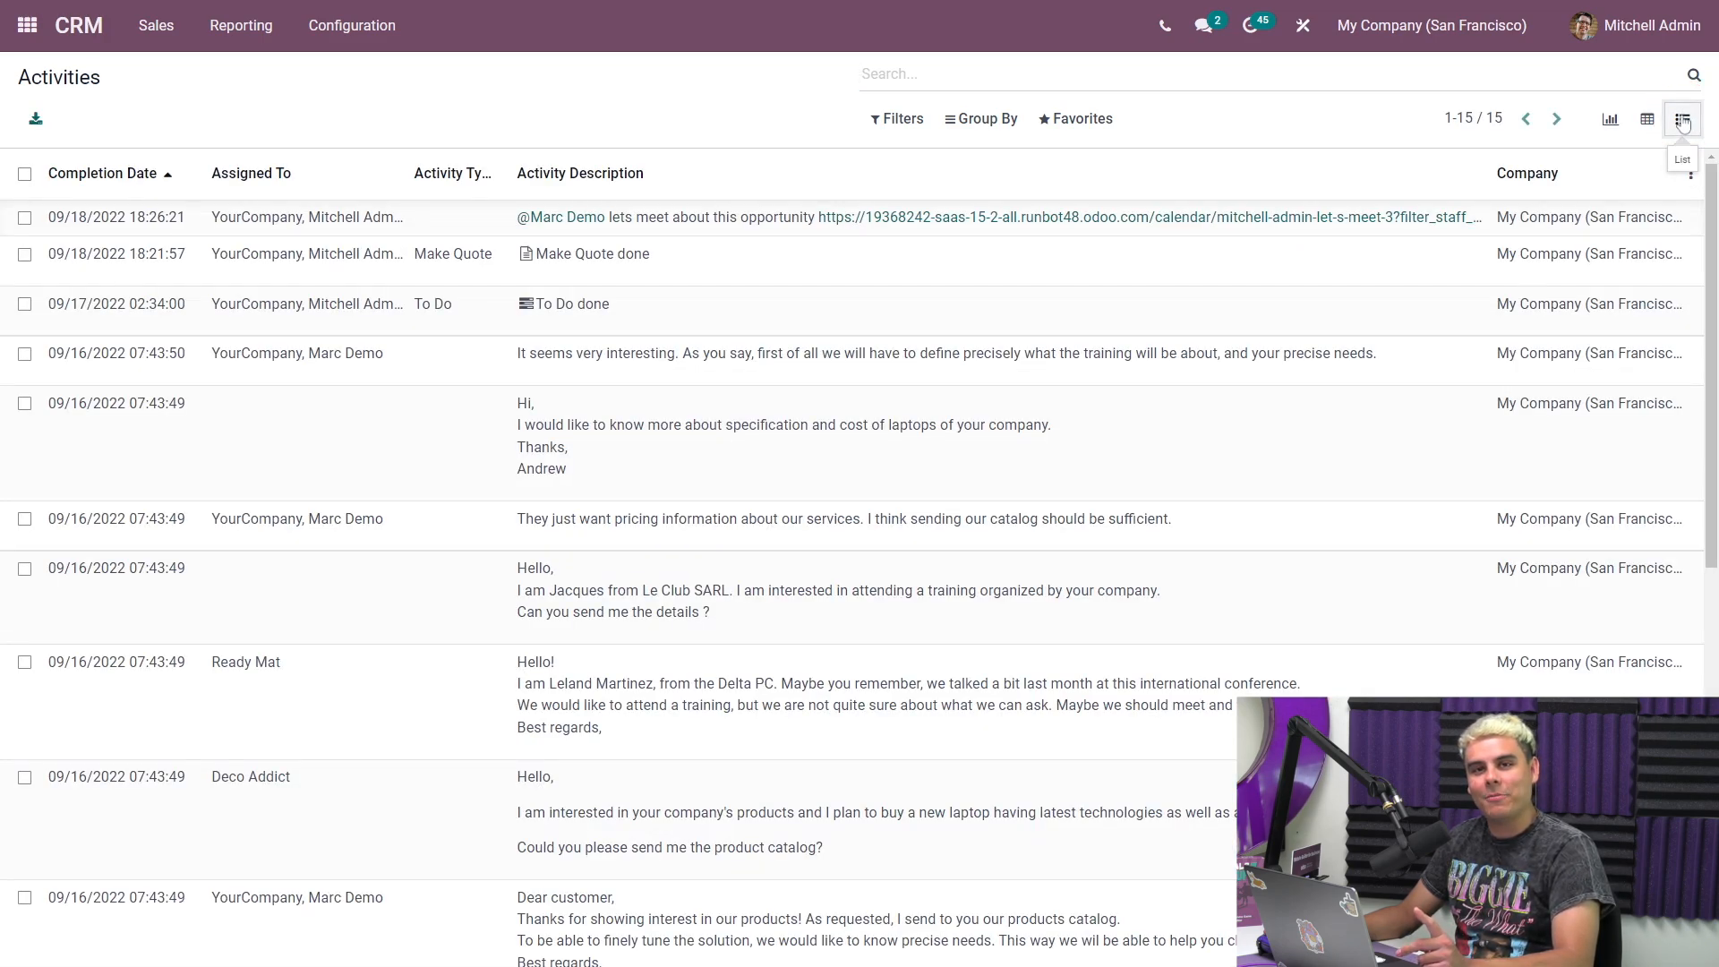